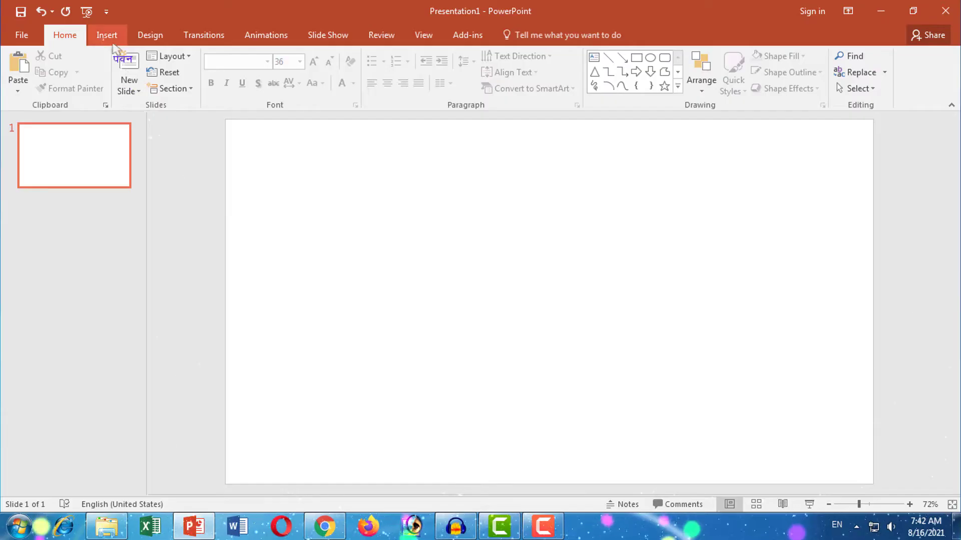
Insert image 1, the Tally Prime title, from Desktop\Tally Prime New 2021, enlarge it and centre it at the top.
left_click(105, 33)
left_click(93, 84)
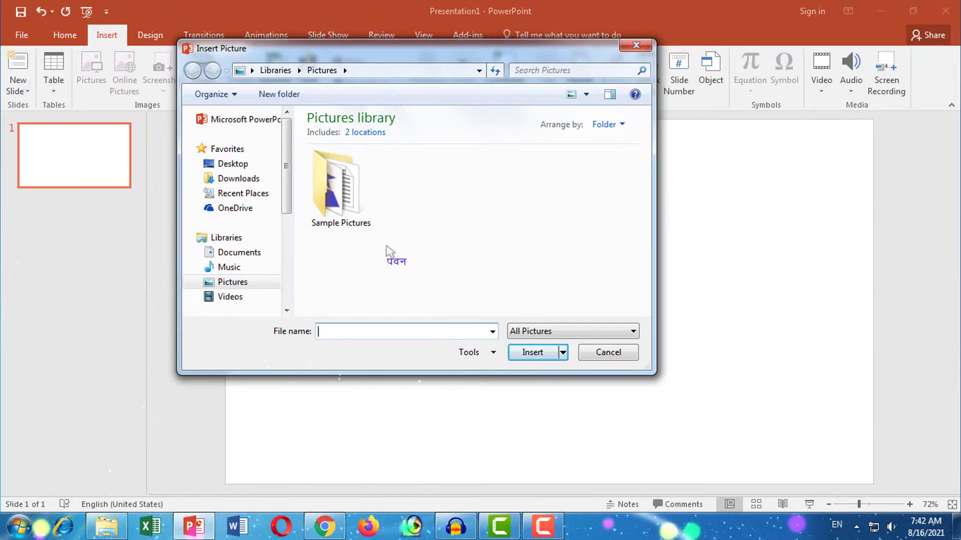
left_click(239, 166)
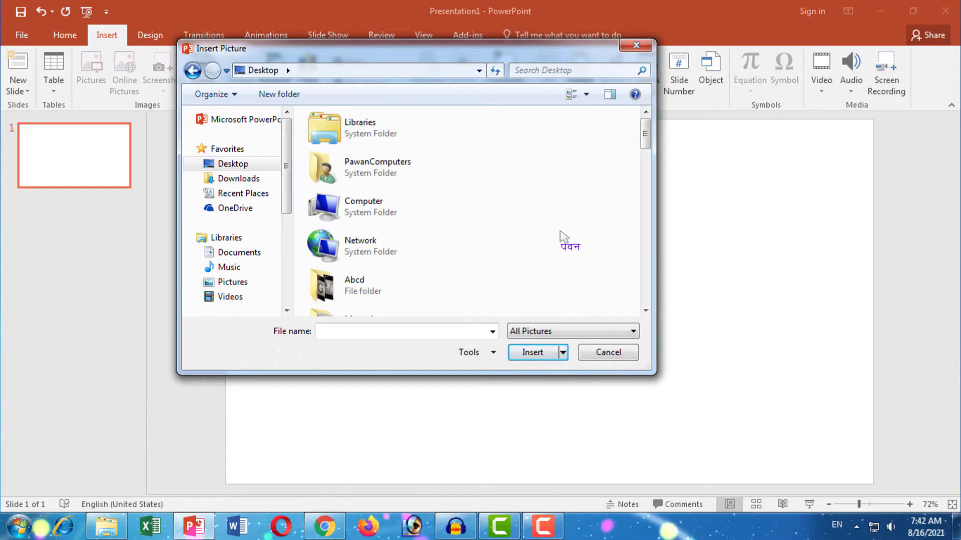
key("t")
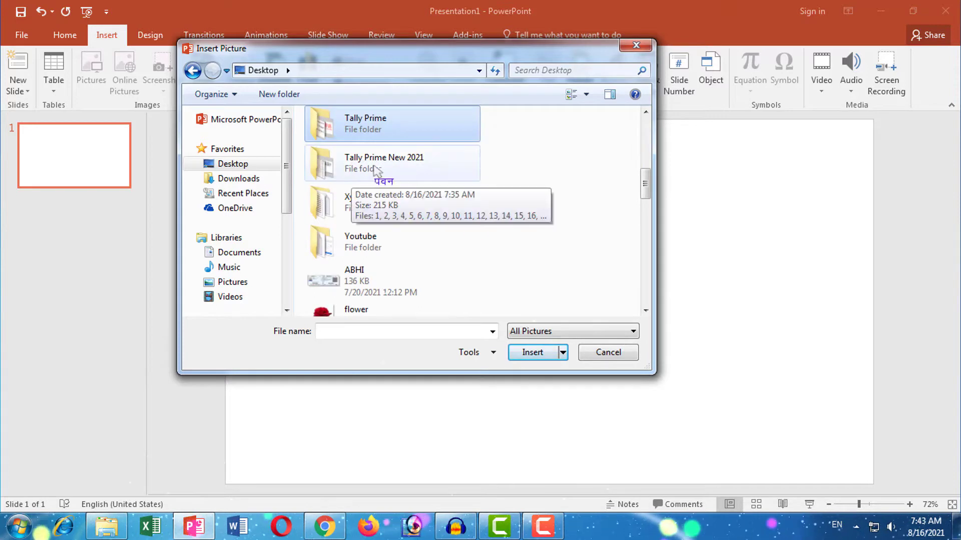
double_click(376, 169)
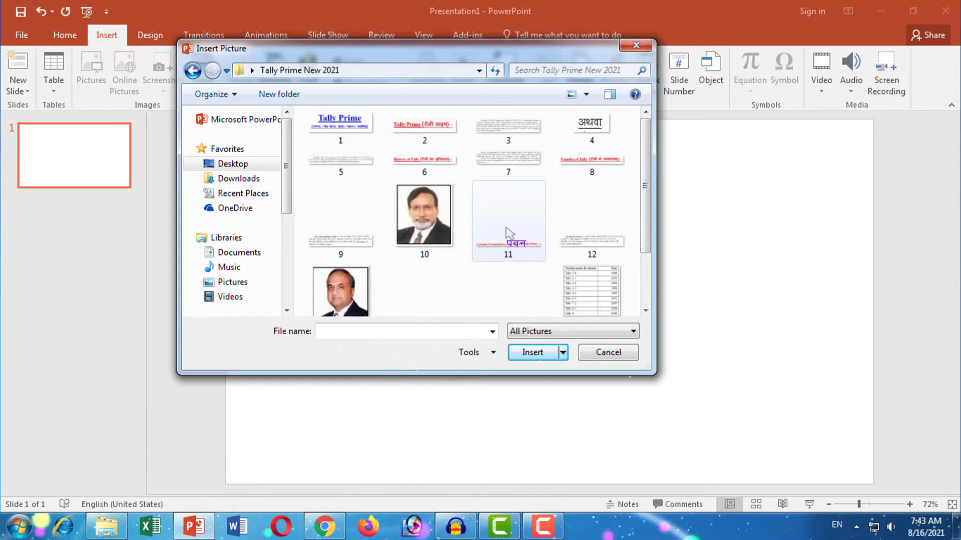
left_click_drag(643, 230, 646, 185)
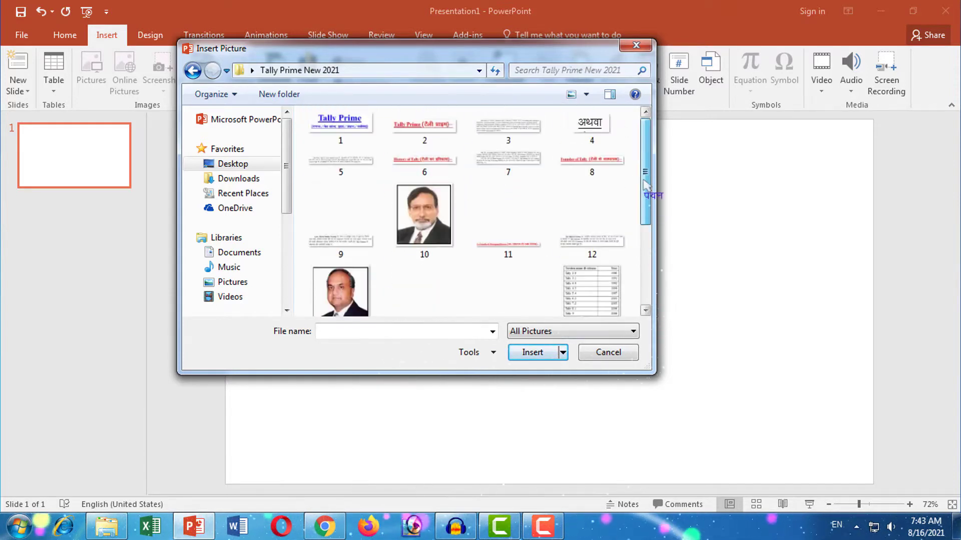
left_click(340, 125)
left_click(532, 352)
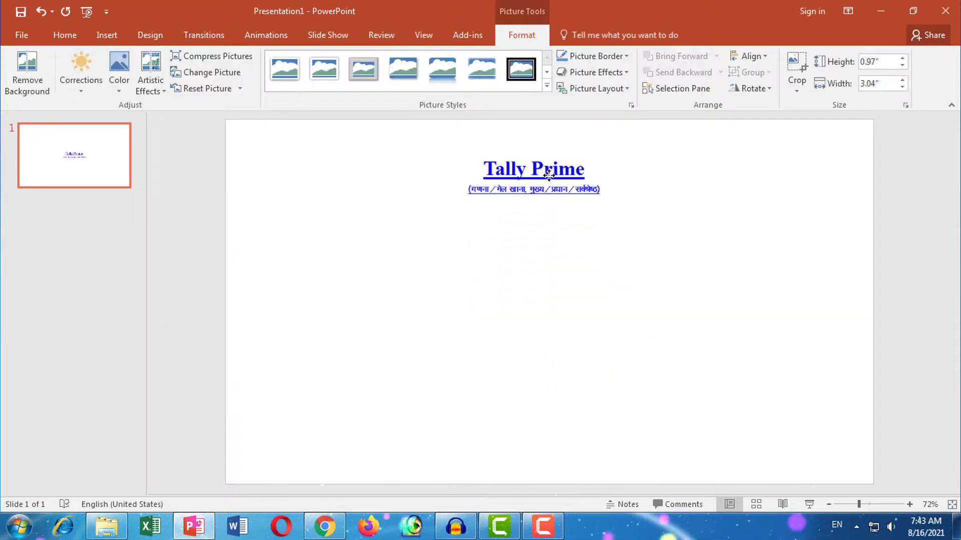
left_click(549, 174)
left_click_drag(609, 199, 693, 230)
left_click_drag(580, 192, 560, 192)
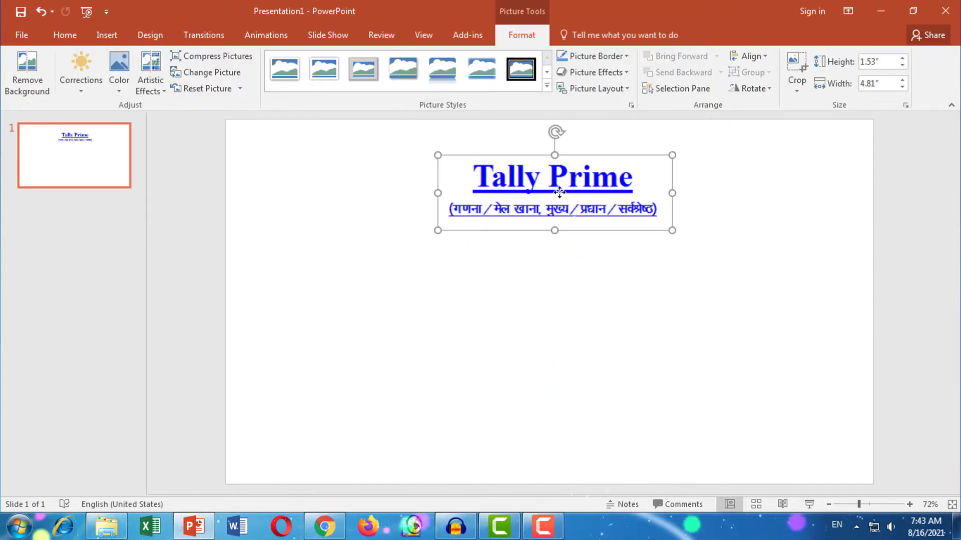
left_click(543, 305)
Insert image 2, the red Tally Prime heading, move it left and shrink it slightly.
left_click(106, 34)
left_click(91, 70)
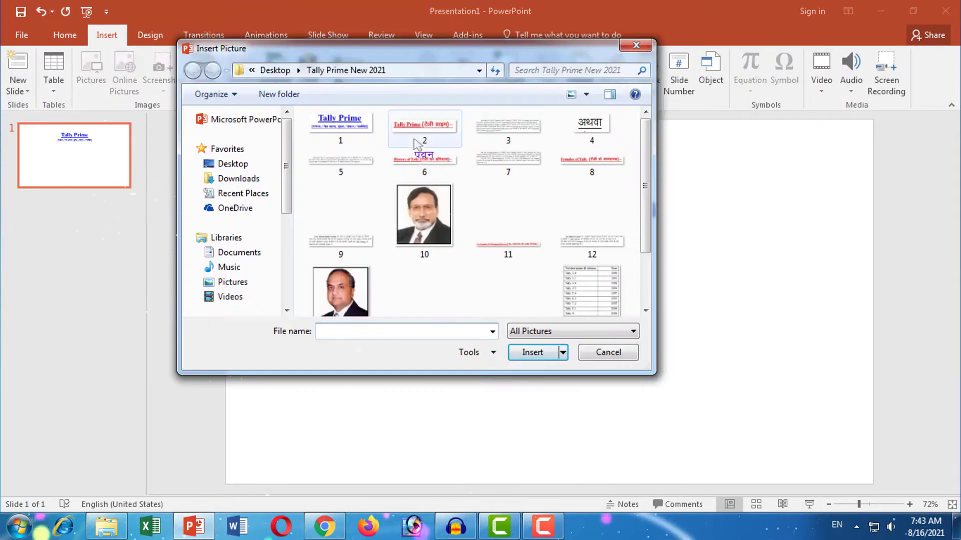
left_click(415, 144)
left_click(532, 352)
left_click_drag(335, 272, 377, 271)
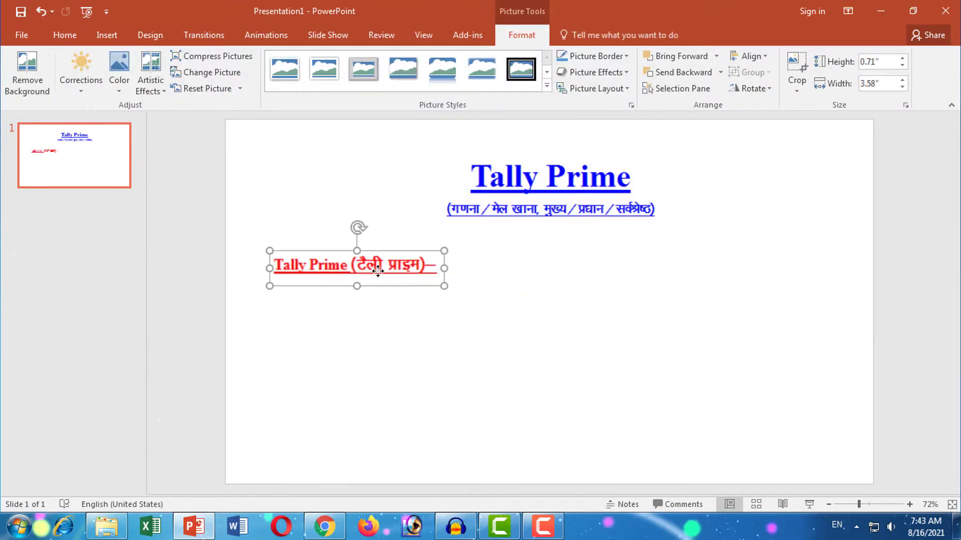
left_click_drag(443, 285, 434, 280)
Insert image 3, the Hindi description paragraph, and stretch it across the slide.
left_click(106, 34)
left_click(91, 70)
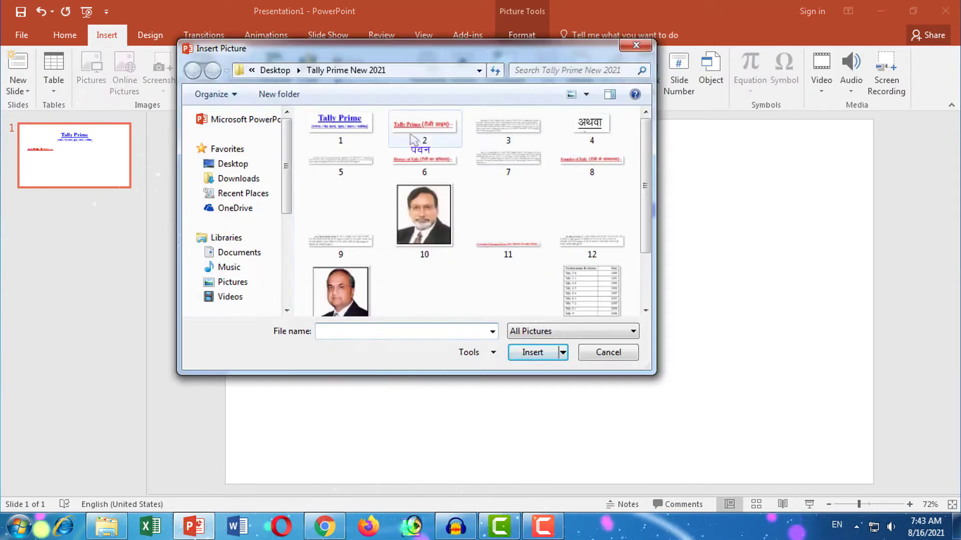
double_click(508, 128)
left_click_drag(645, 375, 715, 408)
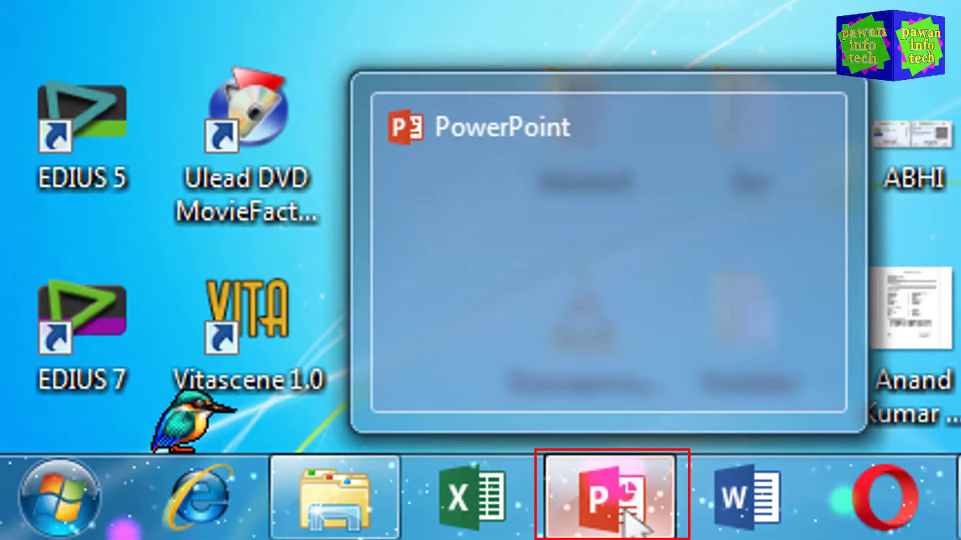
Launch PowerPoint from the taskbar and create a Blank Presentation.
mouse_move(609, 495)
left_click(628, 515)
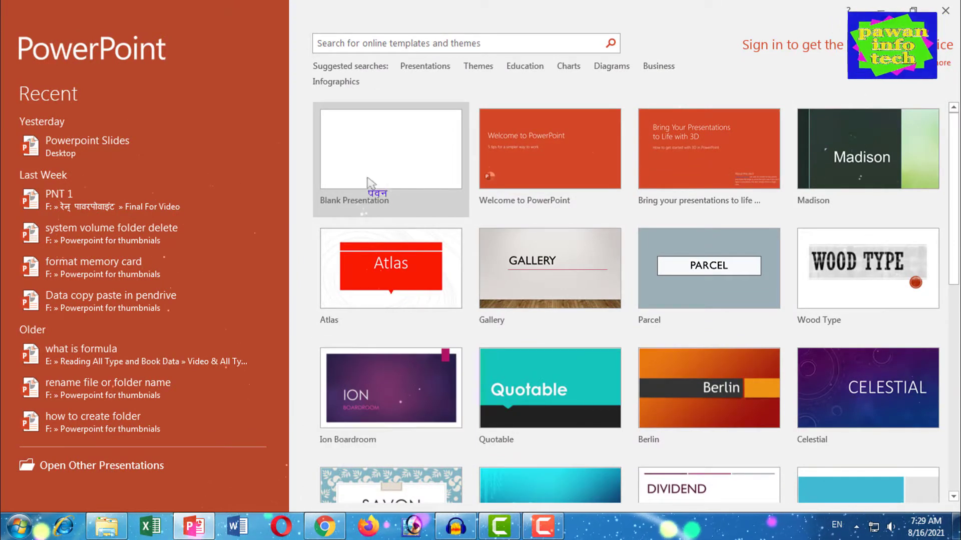
left_click(371, 152)
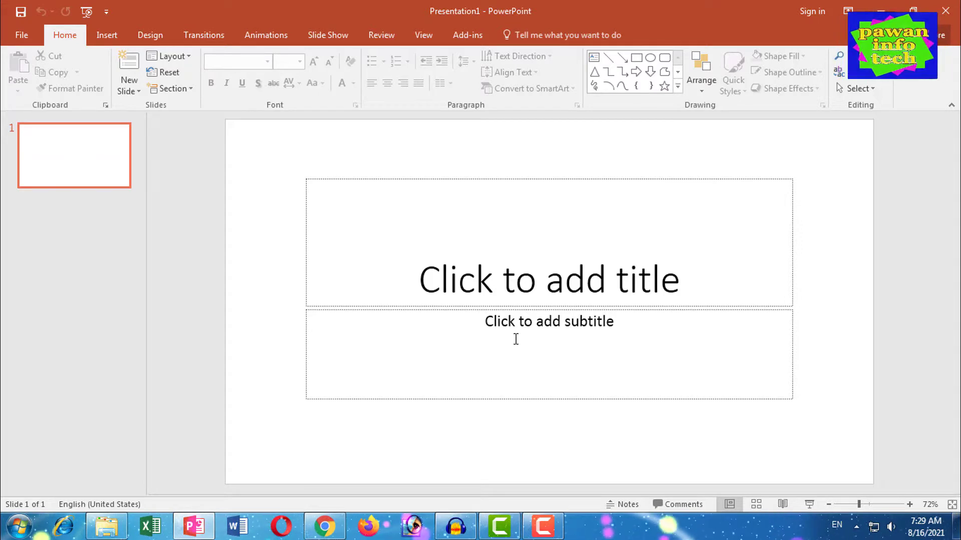
Open 'Tally Prime Part 2 all Tally' from the Explorer folder in PageMaker.
left_click(107, 525)
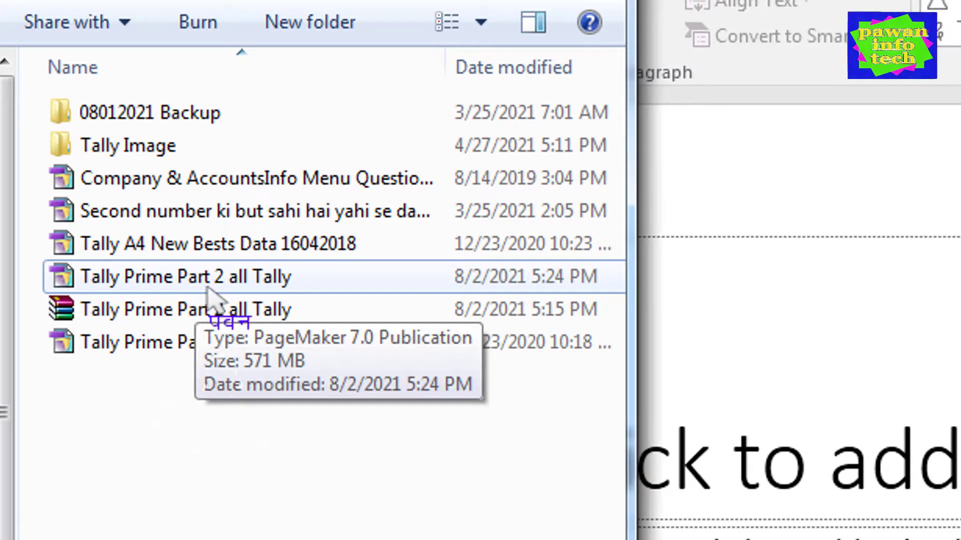
left_click(168, 287)
double_click(166, 283)
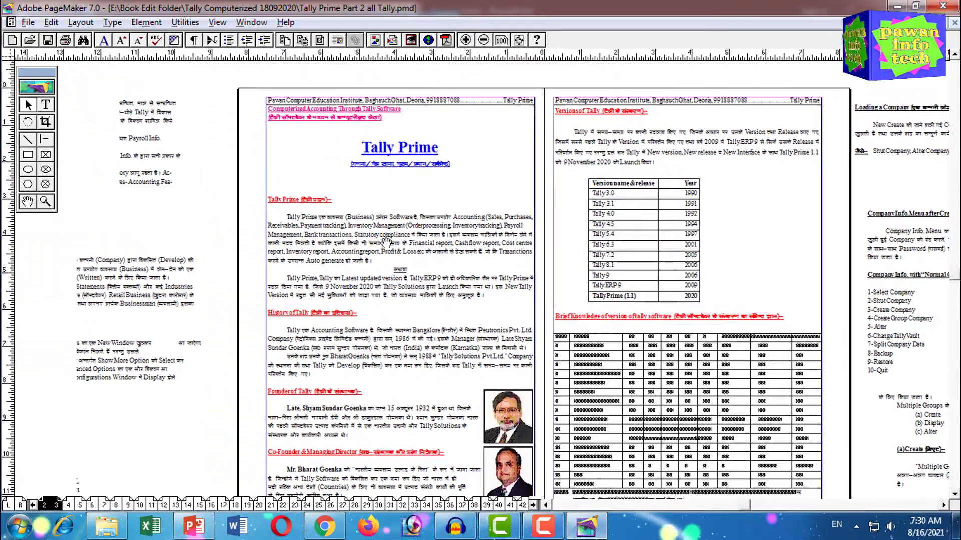
Zoom in and copy the red Tally Prime heading and first Hindi paragraph.
left_click_drag(298, 209, 420, 254)
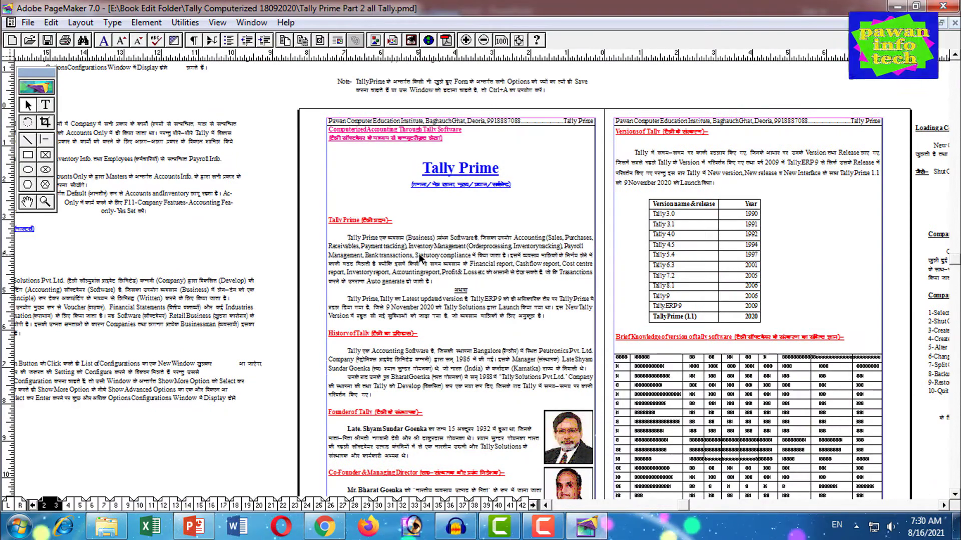
key("ctrl+1")
key("ctrl+plus")
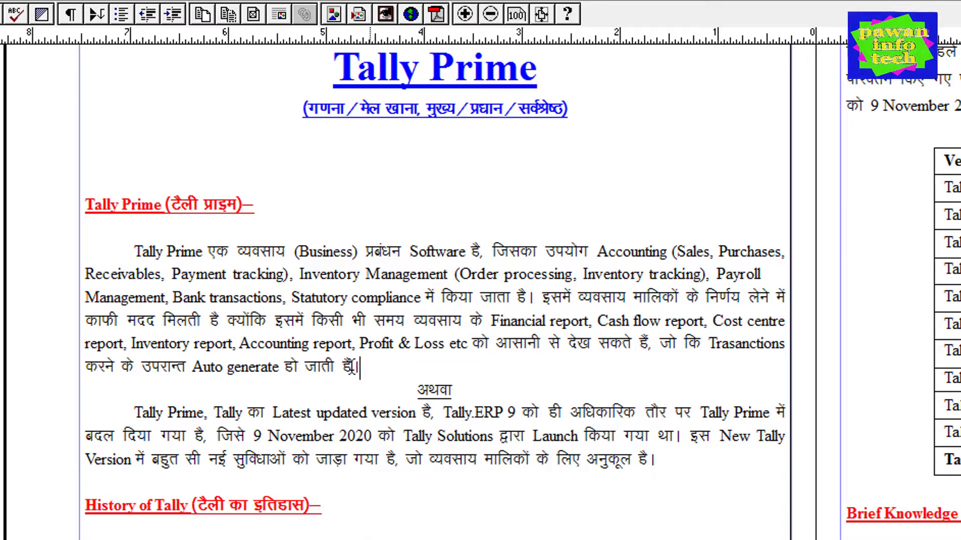
left_click_drag(358, 368, 84, 207)
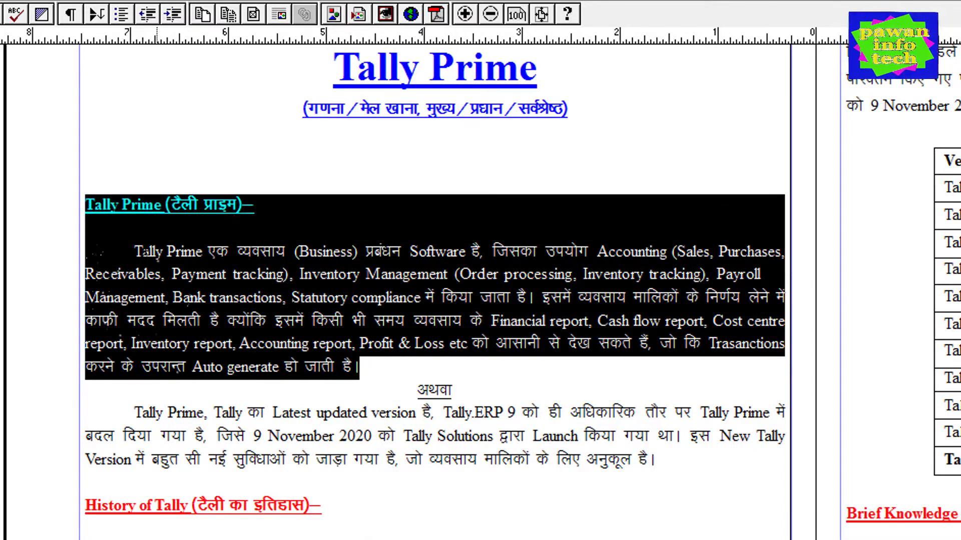
right_click(126, 209)
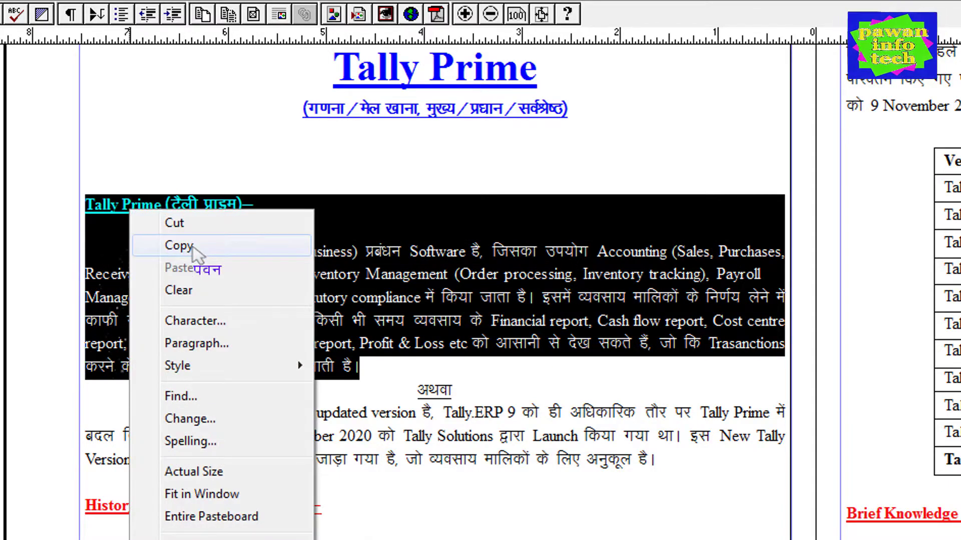
left_click(175, 245)
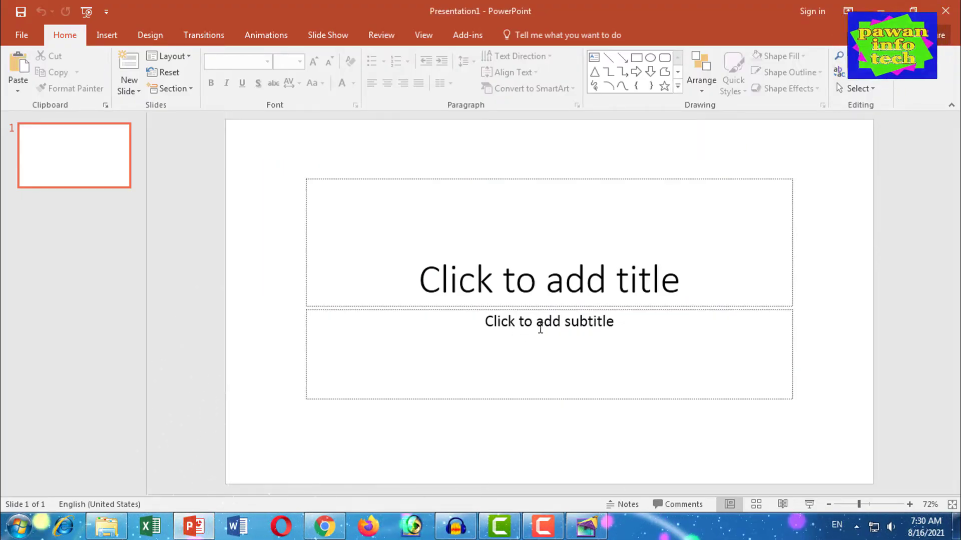
Paste the copied heading and paragraph into the title placeholder and scroll up to view it.
left_click(508, 277)
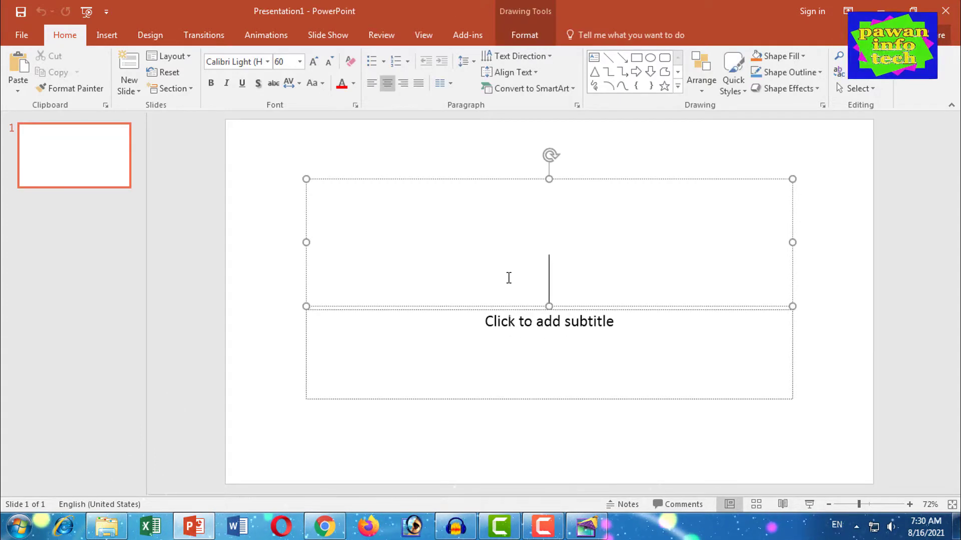
left_click(18, 65)
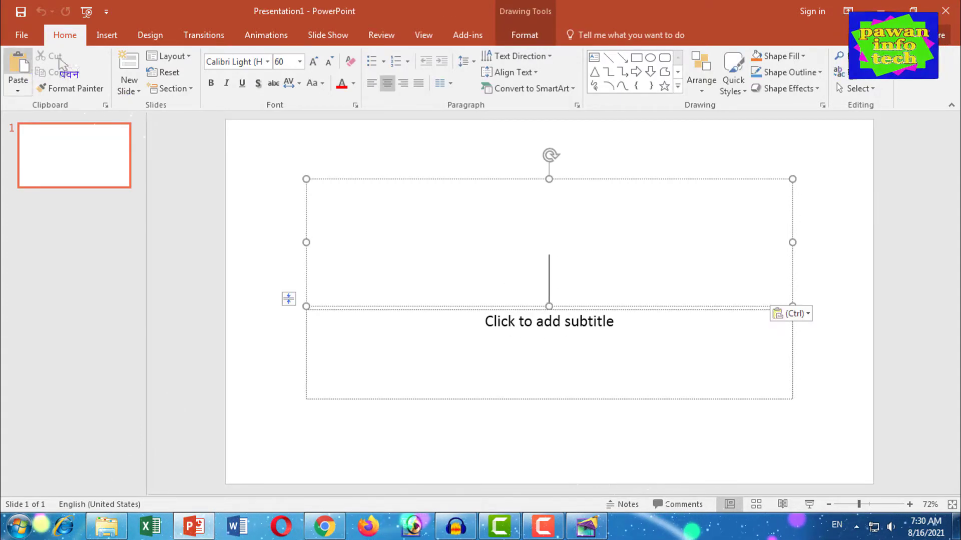
left_click(608, 257)
scroll(607, 256, "up", 2)
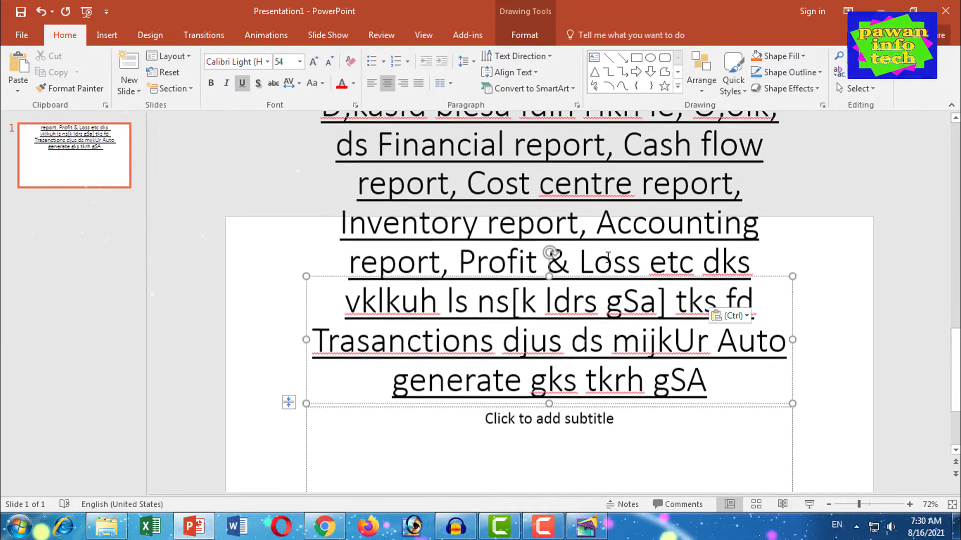
scroll(608, 256, "up", 2)
scroll(607, 258, "up", 2)
scroll(607, 257, "up", 2)
scroll(596, 240, "up", 3)
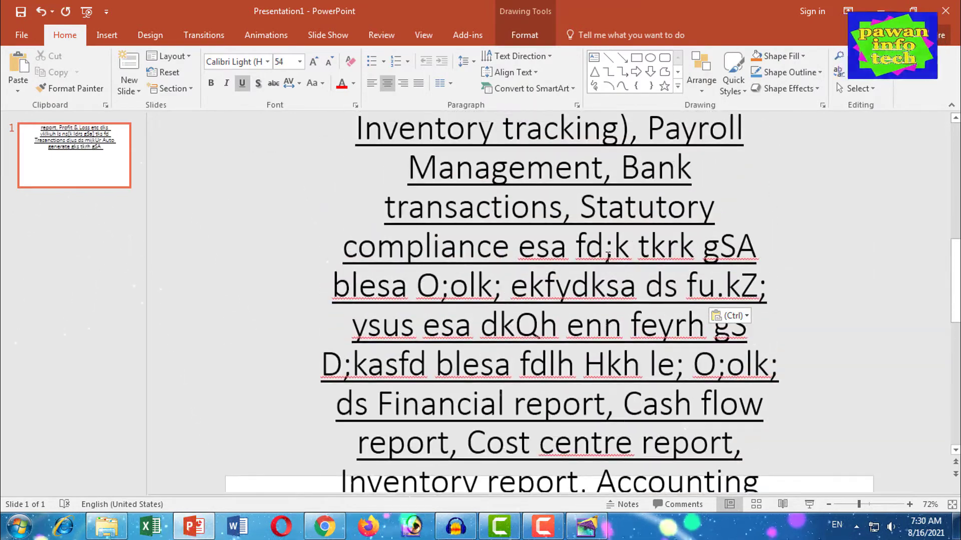
scroll(575, 210, "up", 4)
scroll(561, 189, "up", 1)
scroll(451, 166, "up", 3)
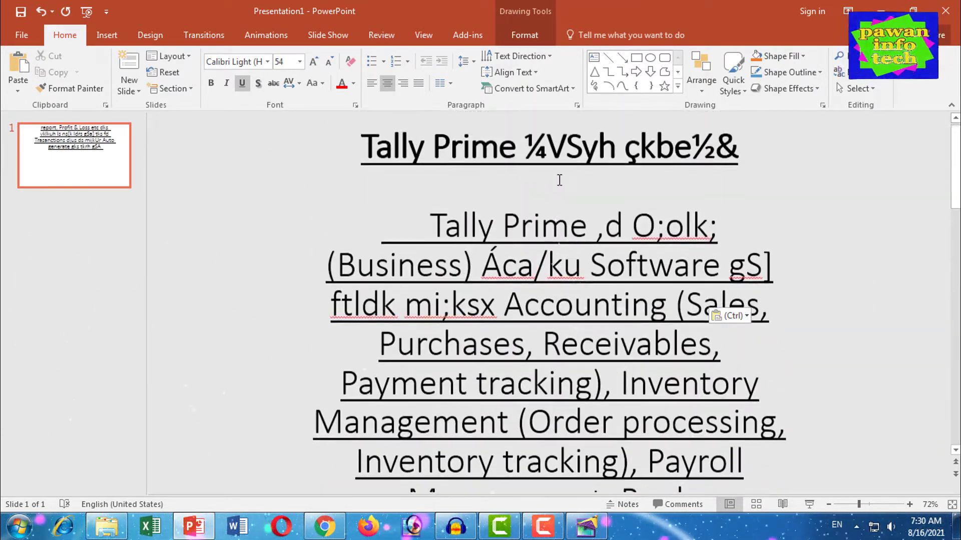
Select all the title text and reduce it to 36 pt.
left_click_drag(365, 151, 544, 152)
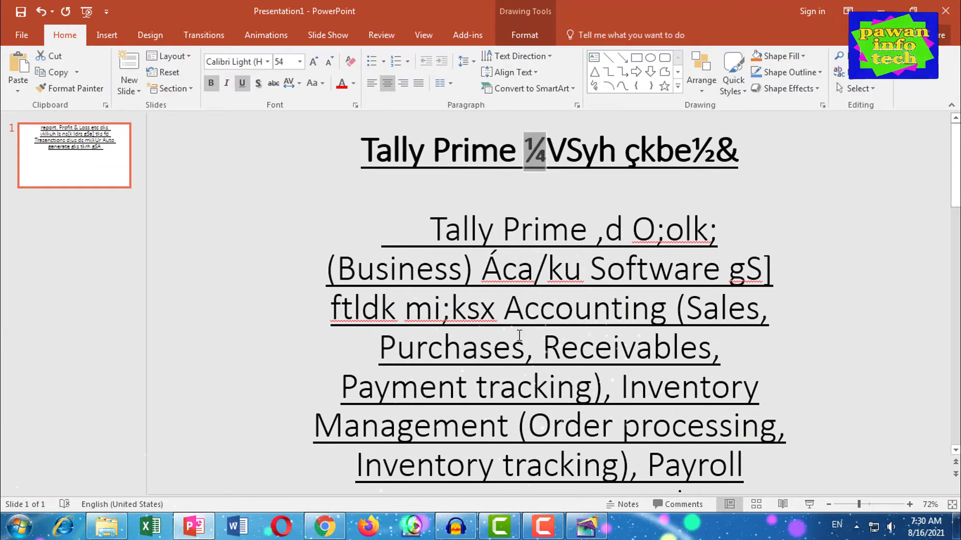
left_click(574, 316)
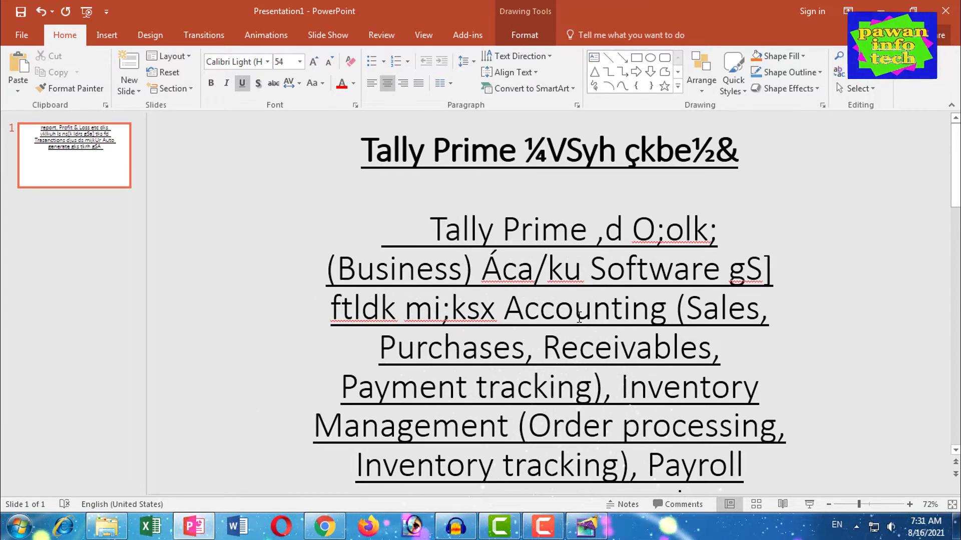
key("ctrl+a")
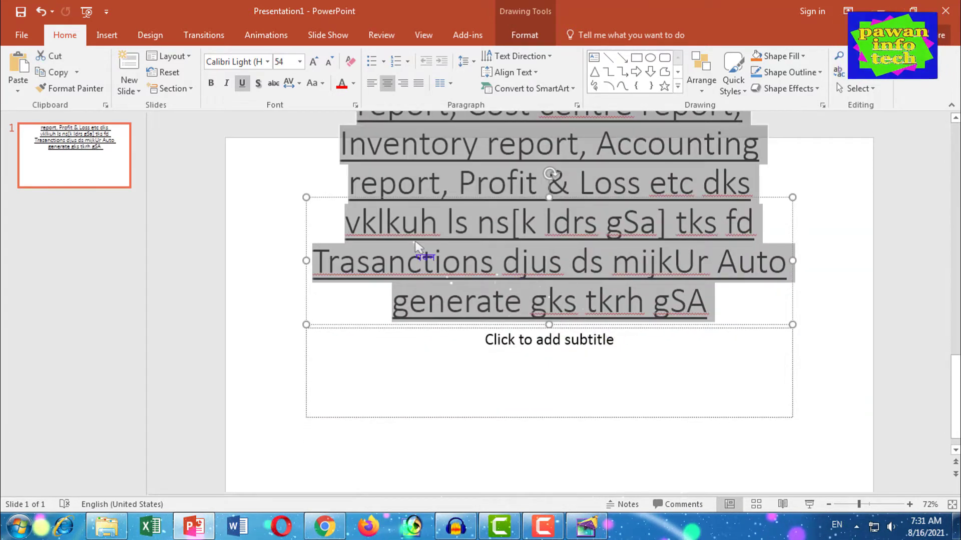
left_click(329, 62)
left_click(329, 62)
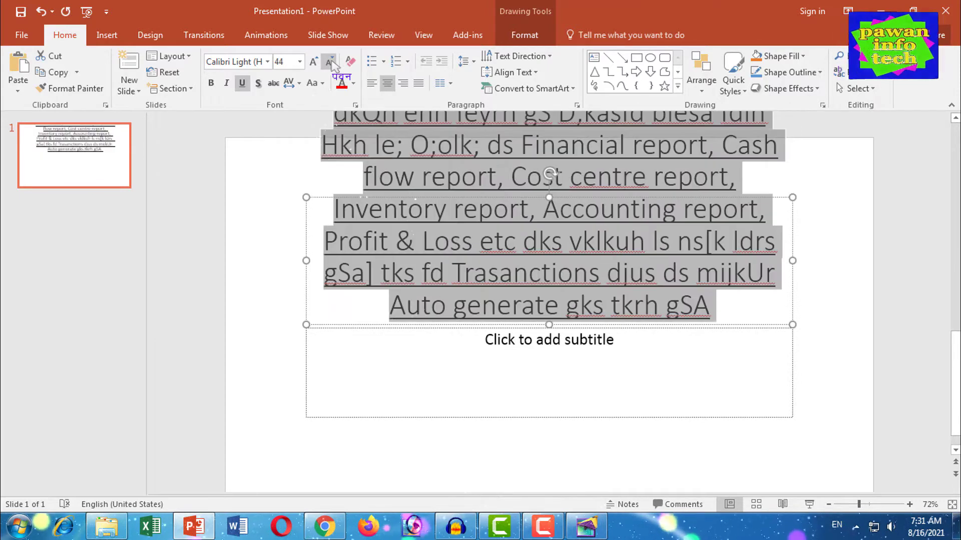
left_click(329, 62)
left_click(330, 62)
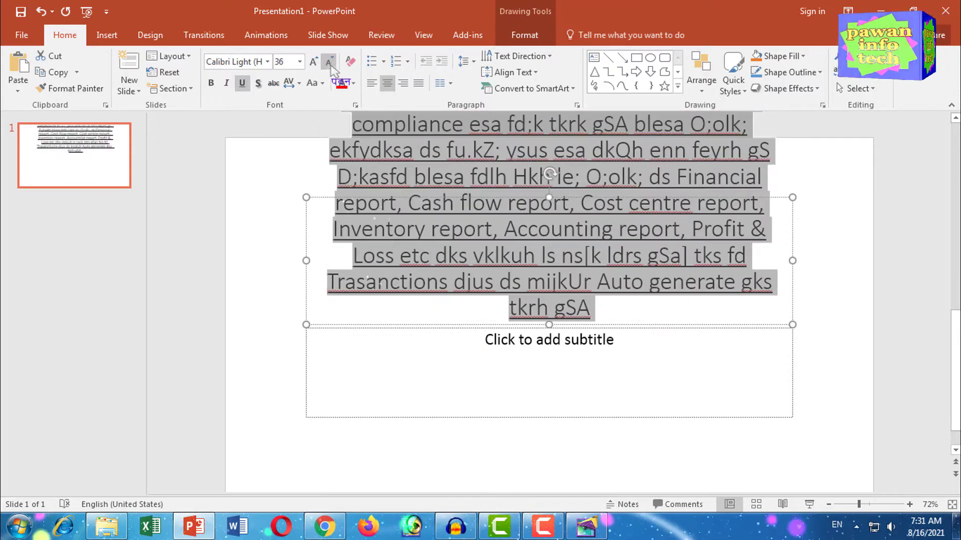
Apply the Kruti Dev 010 font so the text shows as Hindi.
left_click(268, 62)
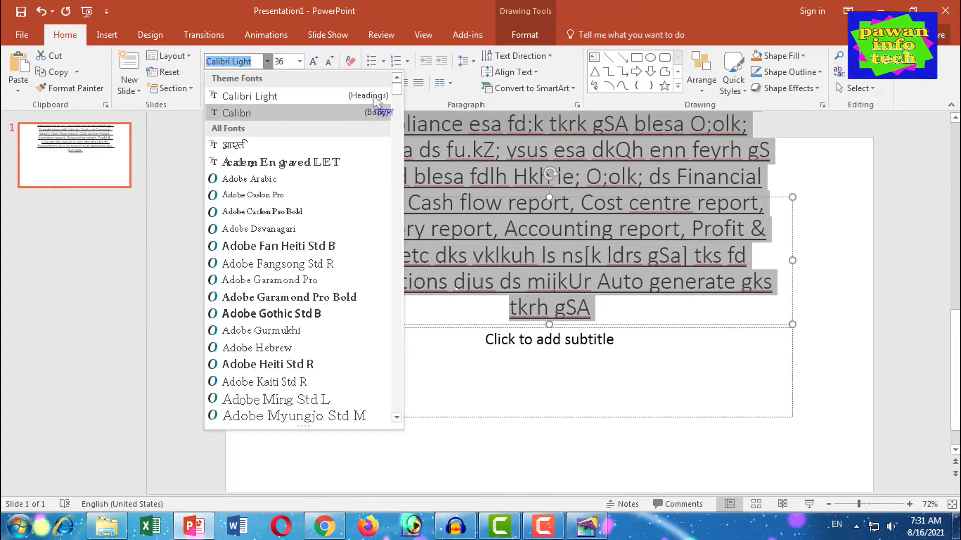
left_click_drag(397, 83, 396, 198)
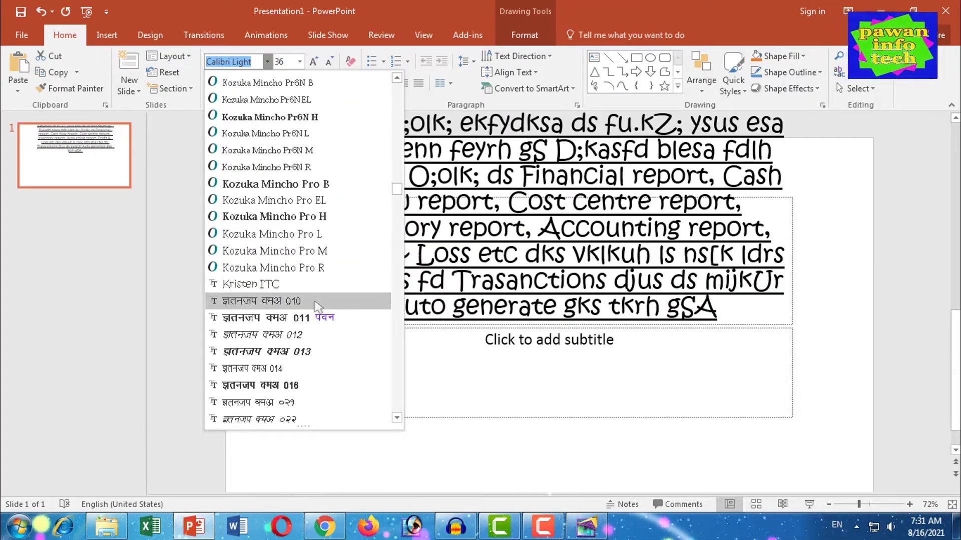
left_click(321, 301)
scroll(564, 259, "up", 1)
scroll(563, 263, "up", 1)
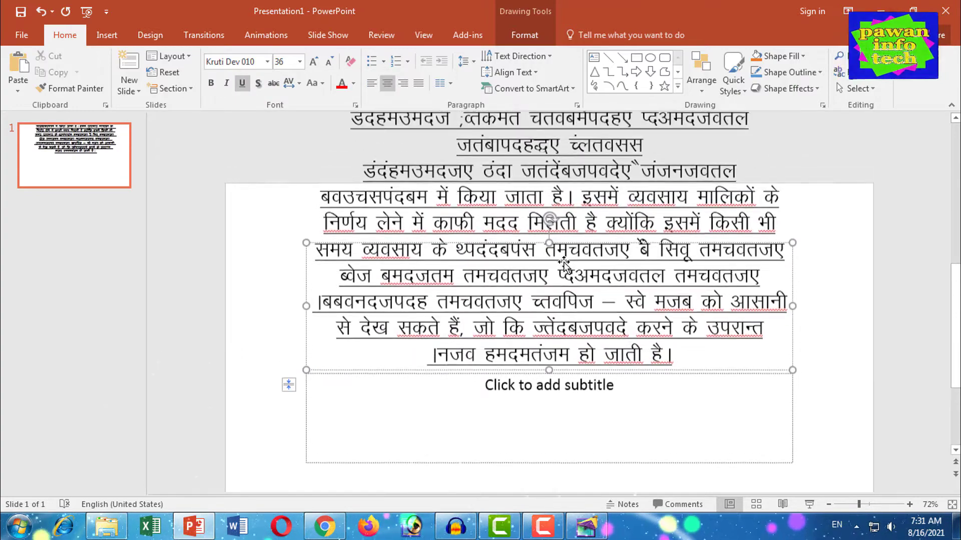
scroll(524, 235, "up", 1)
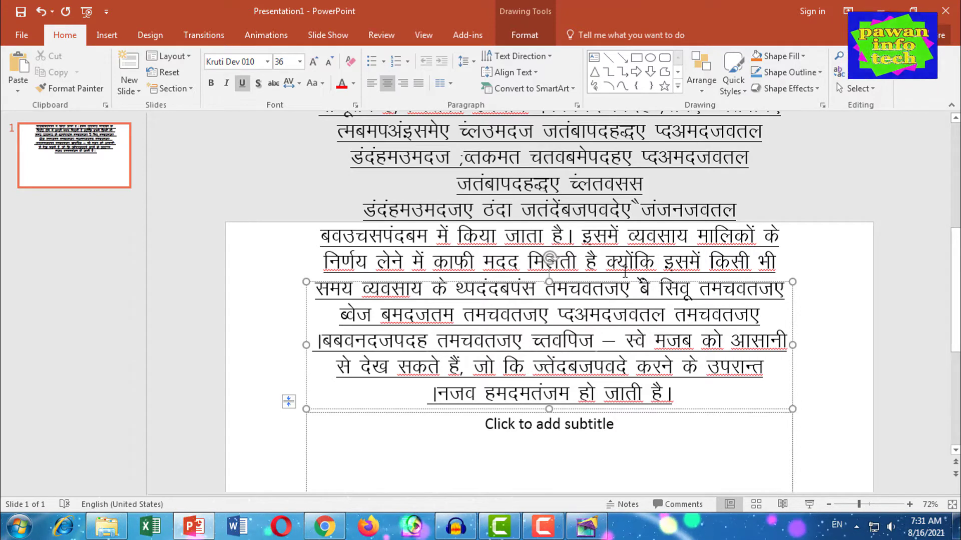
left_click_drag(607, 263, 638, 262)
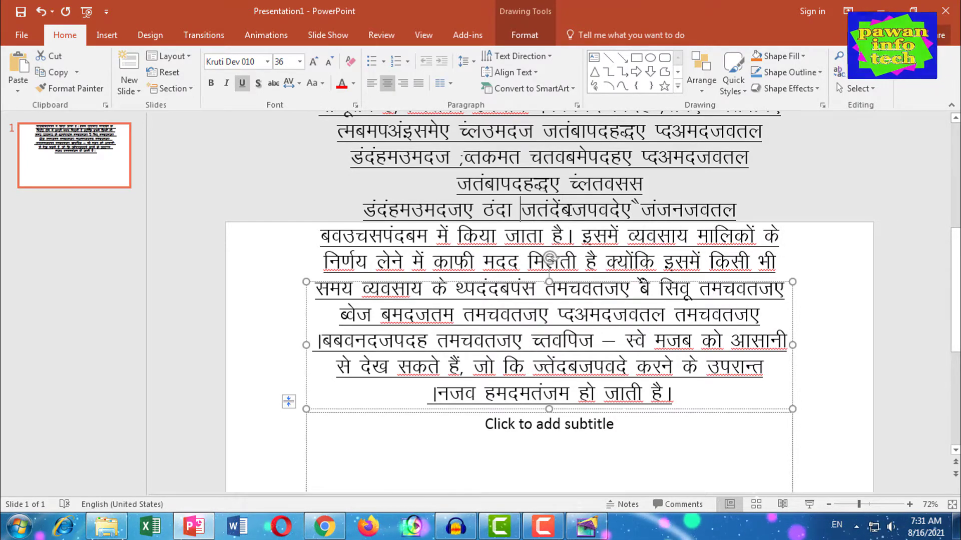
left_click_drag(521, 210, 744, 210)
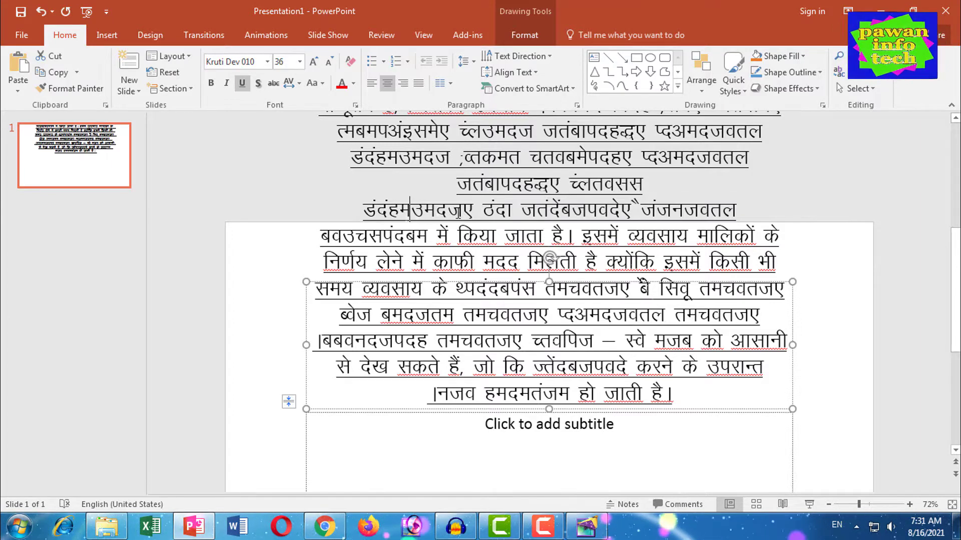
left_click_drag(425, 212, 363, 213)
left_click(537, 315)
scroll(537, 314, "up", 2)
scroll(280, 296, "up", 1)
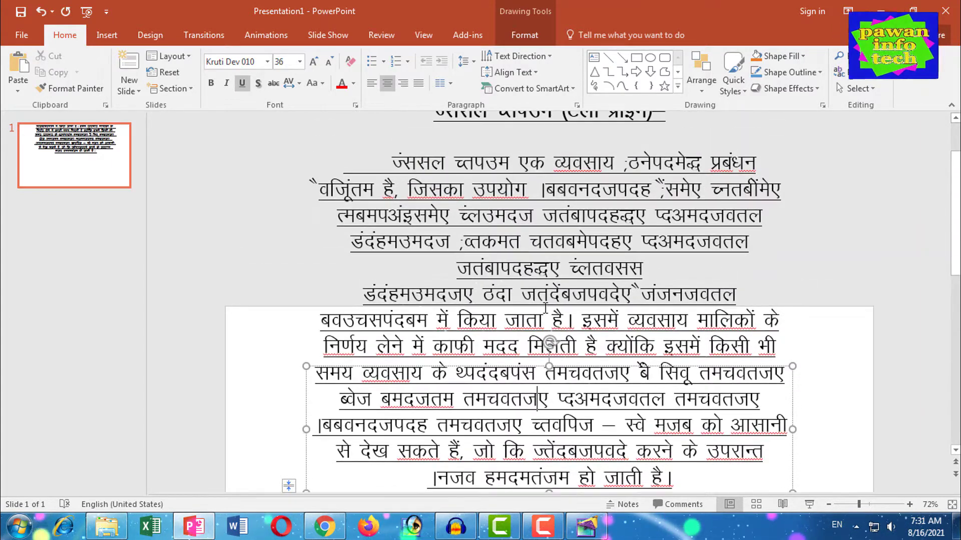
scroll(280, 296, "up", 1)
scroll(281, 296, "up", 1)
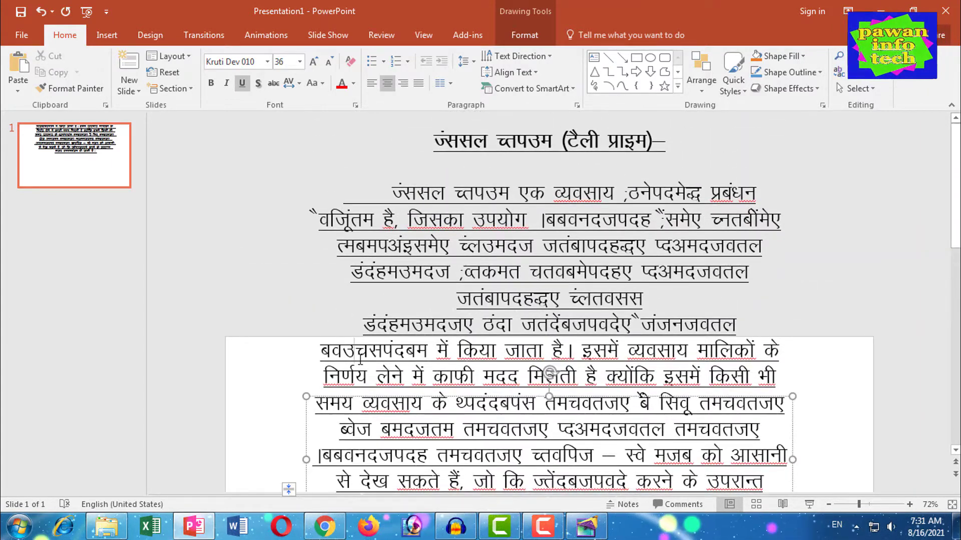
scroll(360, 359, "down", 2)
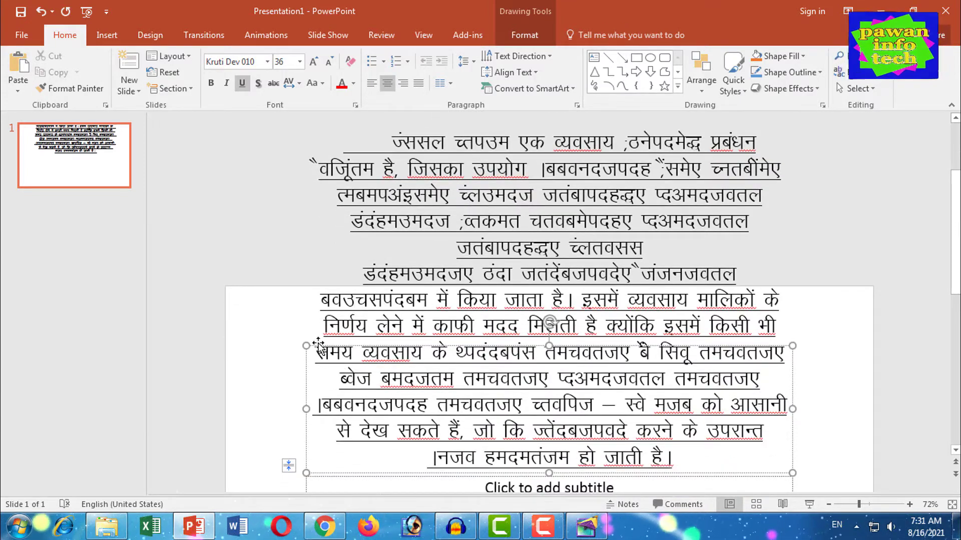
scroll(606, 321, "down", 3)
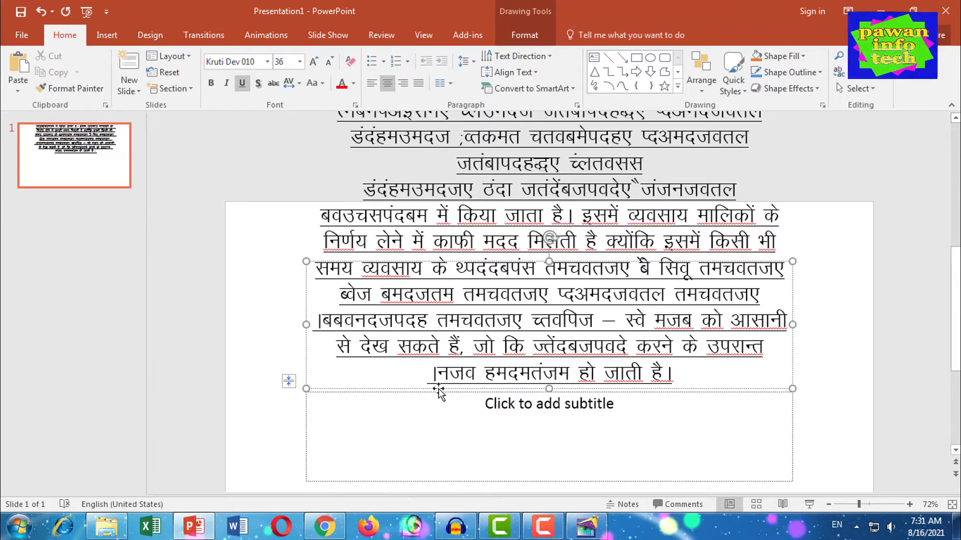
left_click(284, 455)
left_click(417, 295)
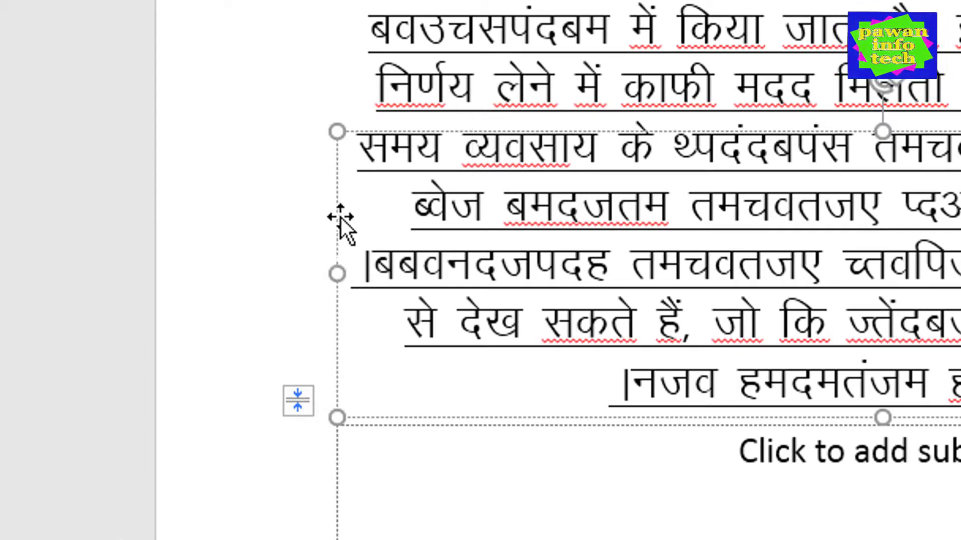
left_click(338, 192)
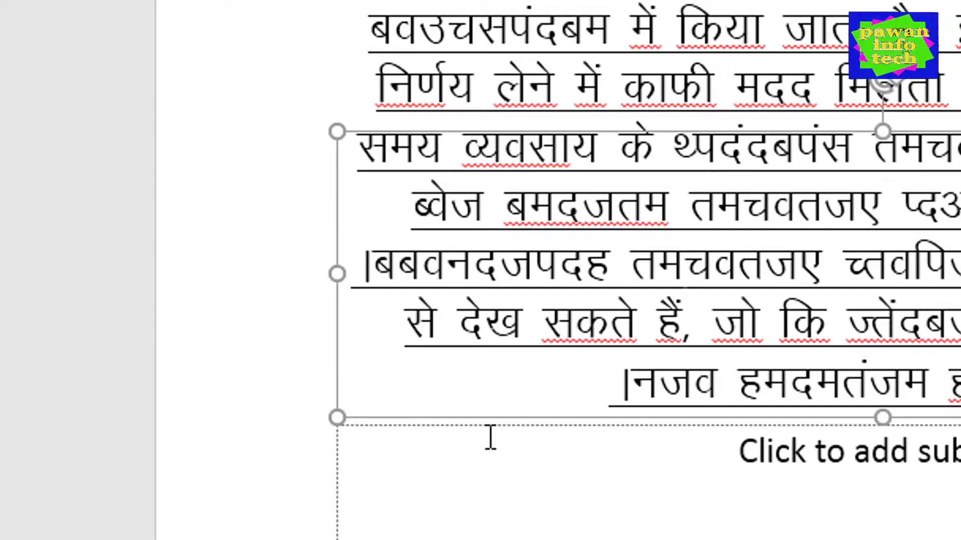
Delete all the pasted Hindi text from the title box.
key("Delete")
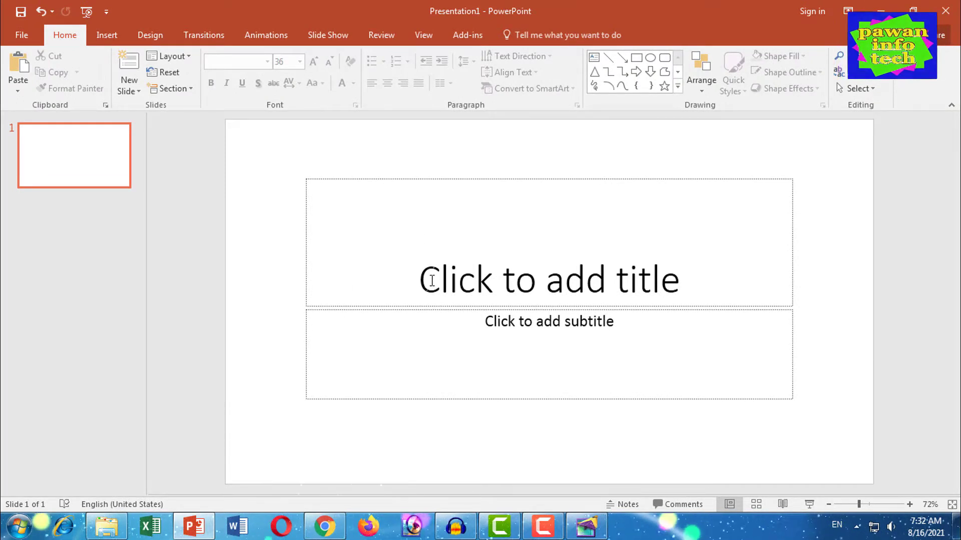
Give slide 1 the Blank layout and bring PageMaker back to the front.
left_click(188, 56)
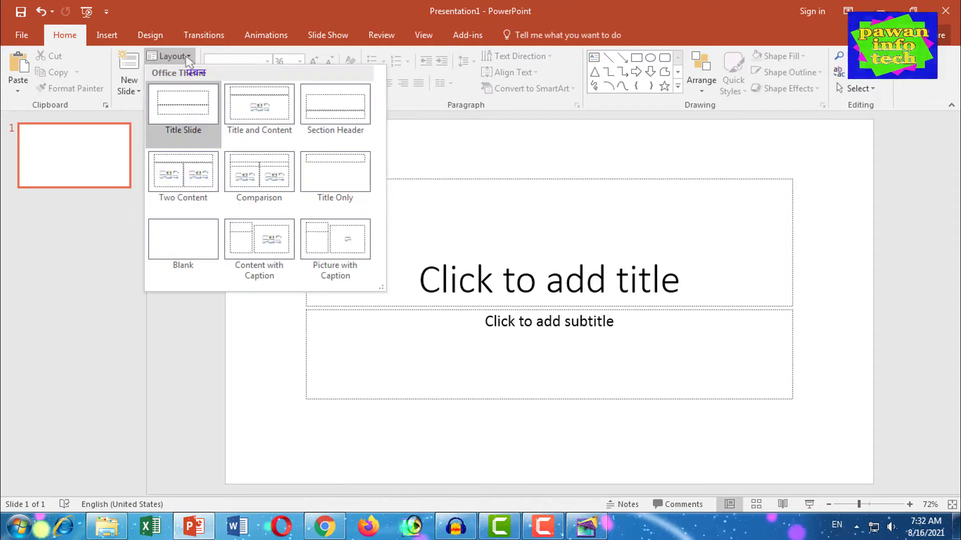
left_click(190, 253)
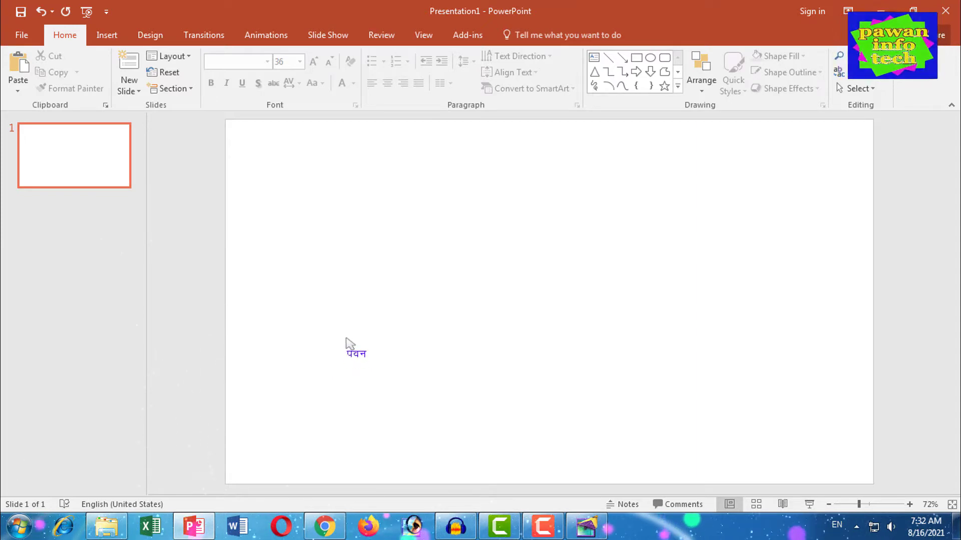
left_click(587, 528)
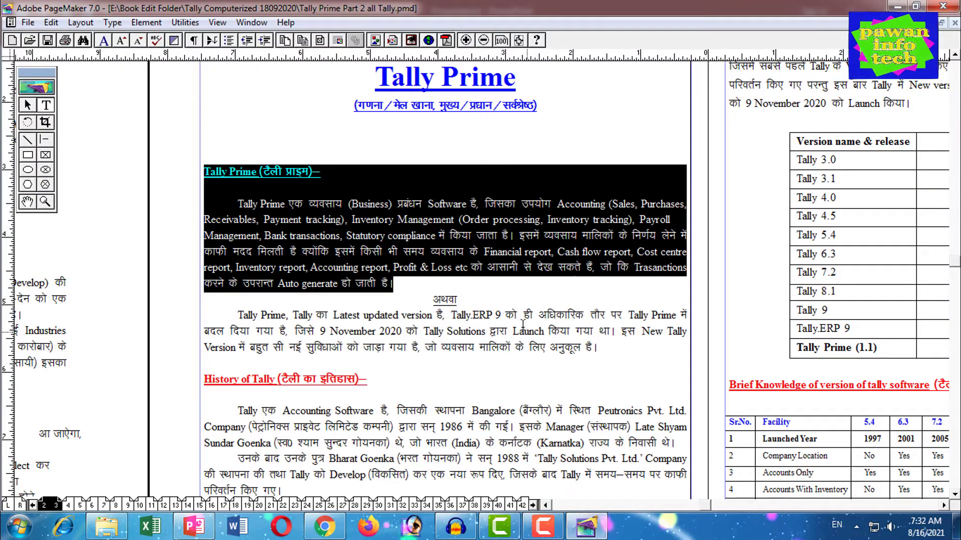
left_click(440, 267)
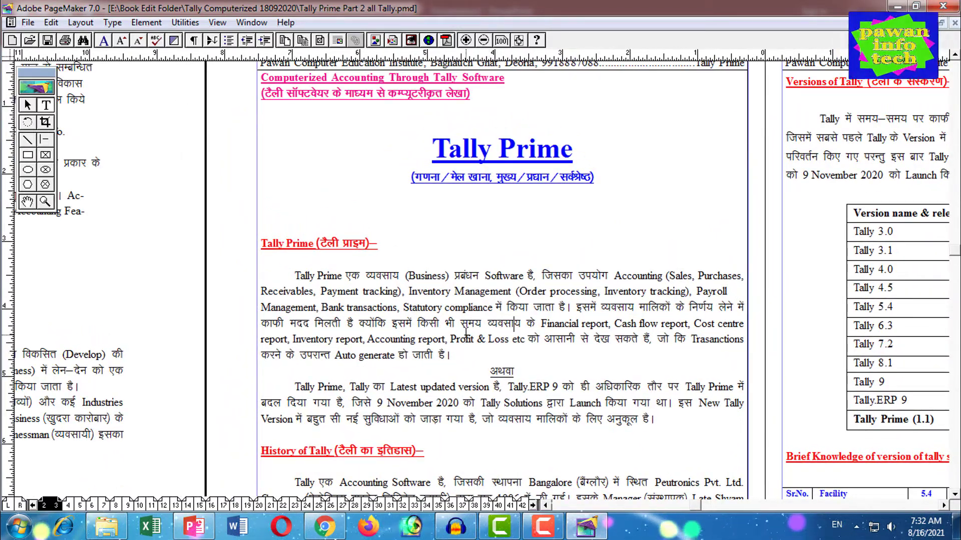
scroll(453, 336, "down", 2)
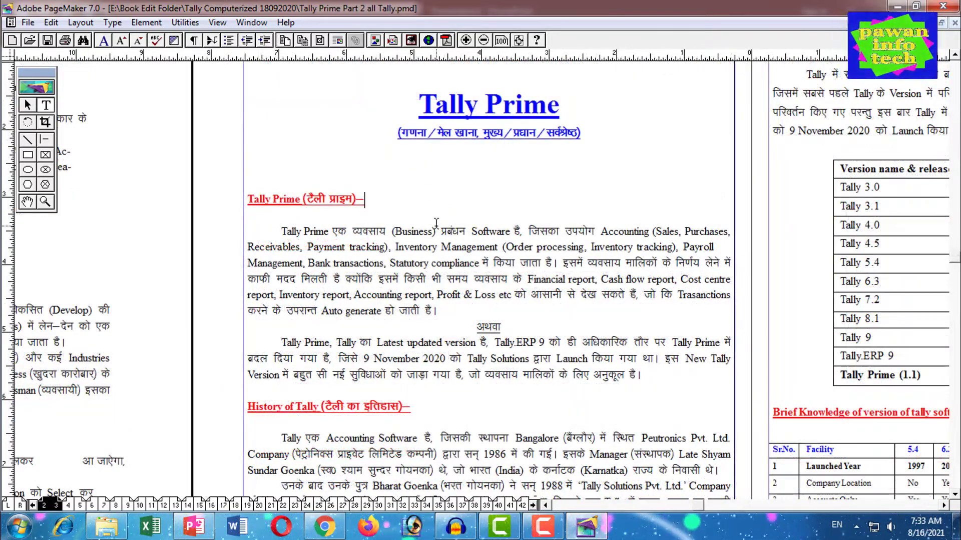
key("ctrl+equal")
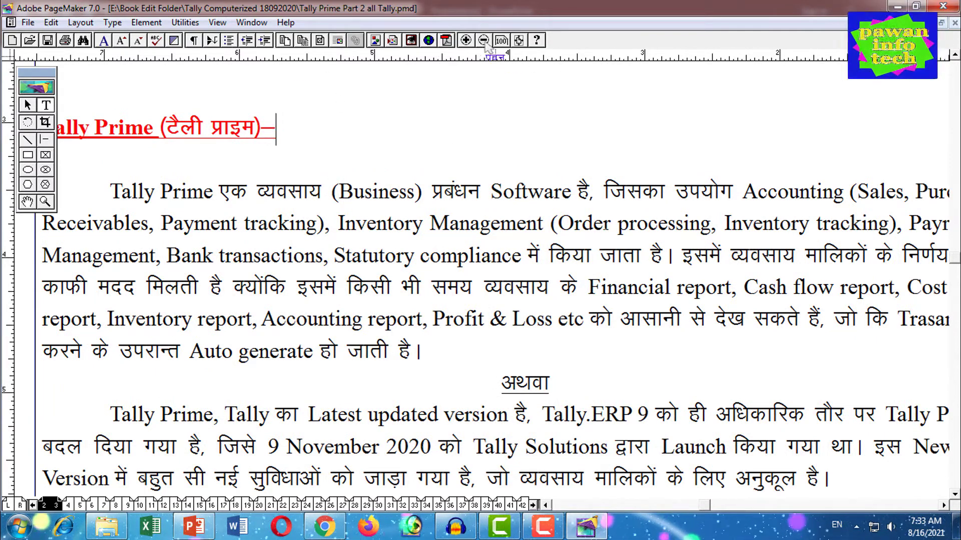
left_click(484, 41)
mouse_move(519, 272)
left_mouse_down()
mouse_move(508, 241)
mouse_move(496, 249)
left_mouse_up()
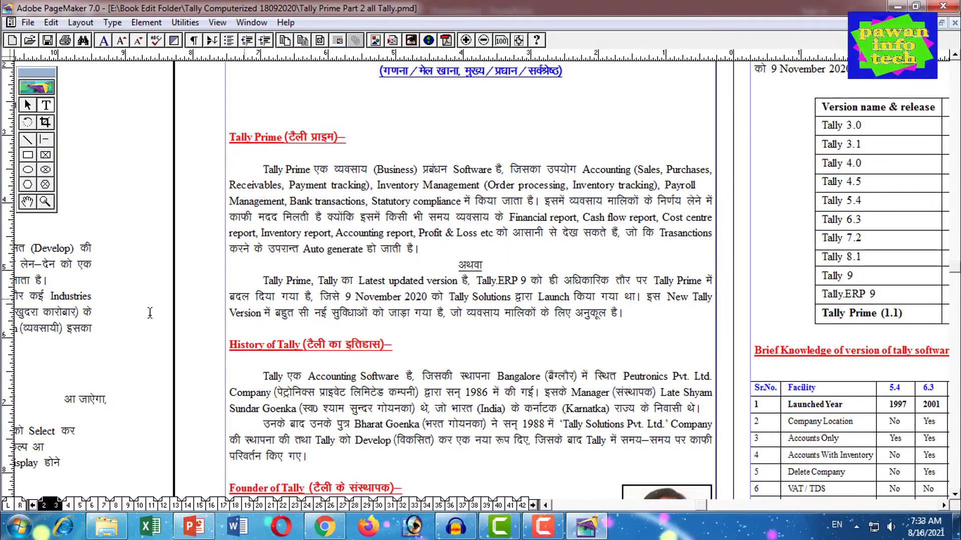
Search 'sni' from the Start menu and launch Snipping Tool.
left_click(19, 526)
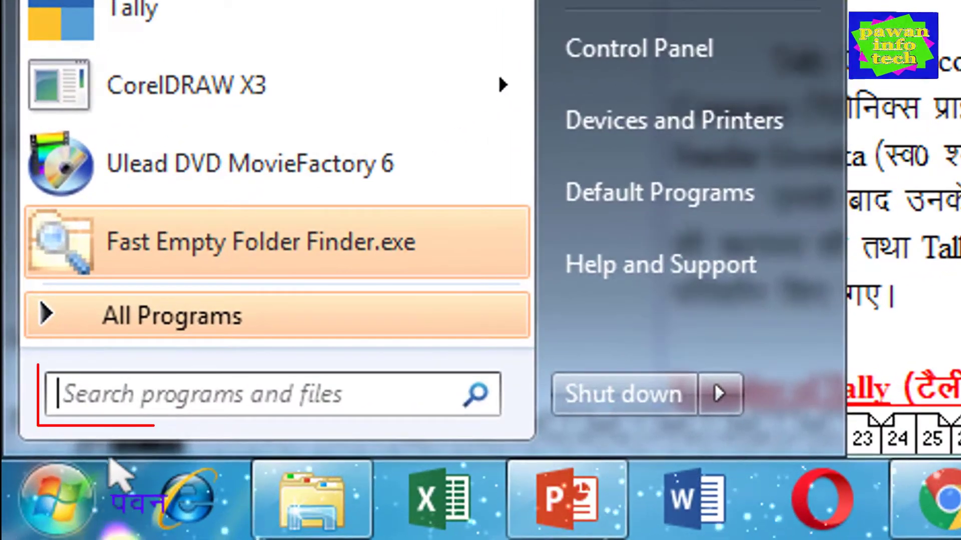
type("s")
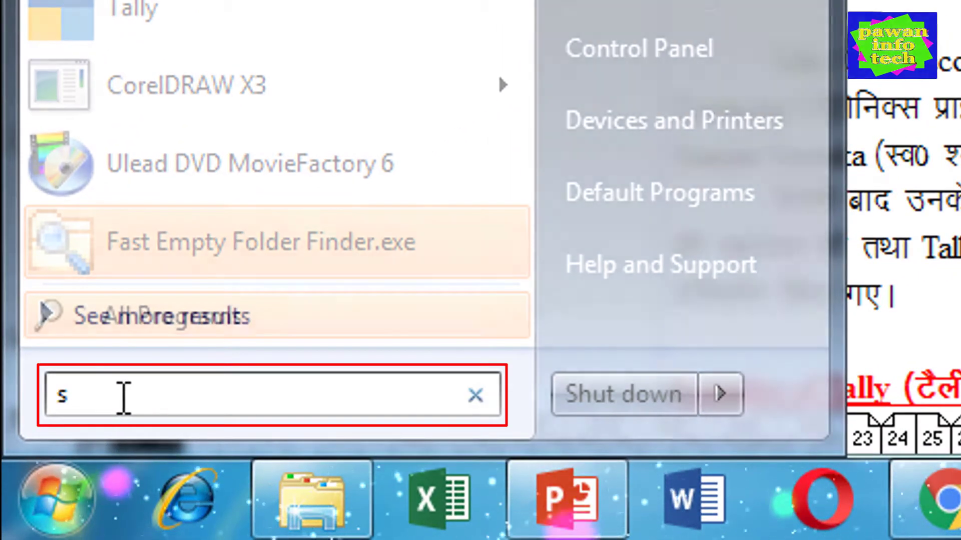
type("ni")
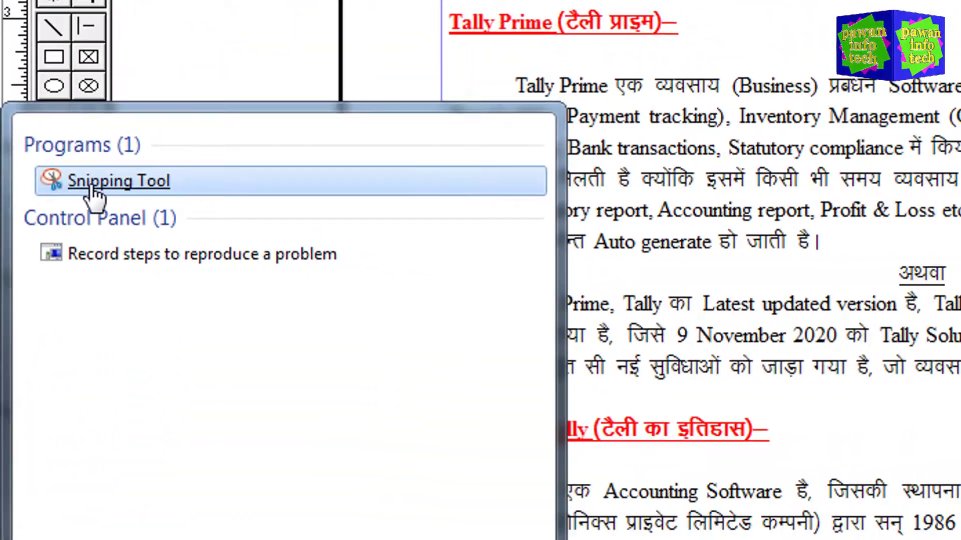
left_click(95, 191)
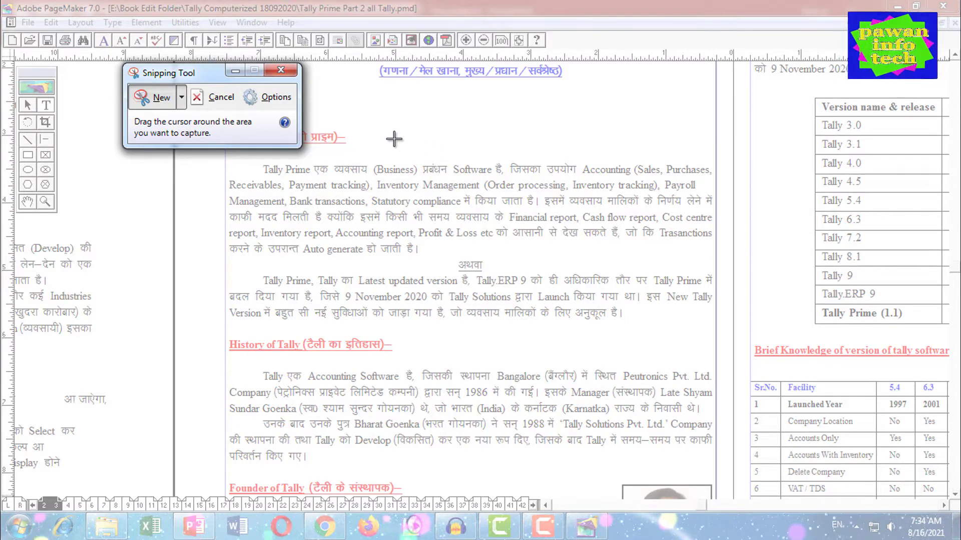
Snip the red Tally Prime heading and start saving it as a PNG on the Desktop.
mouse_move(211, 73)
left_mouse_down()
mouse_move(149, 54)
mouse_move(146, 38)
left_mouse_up()
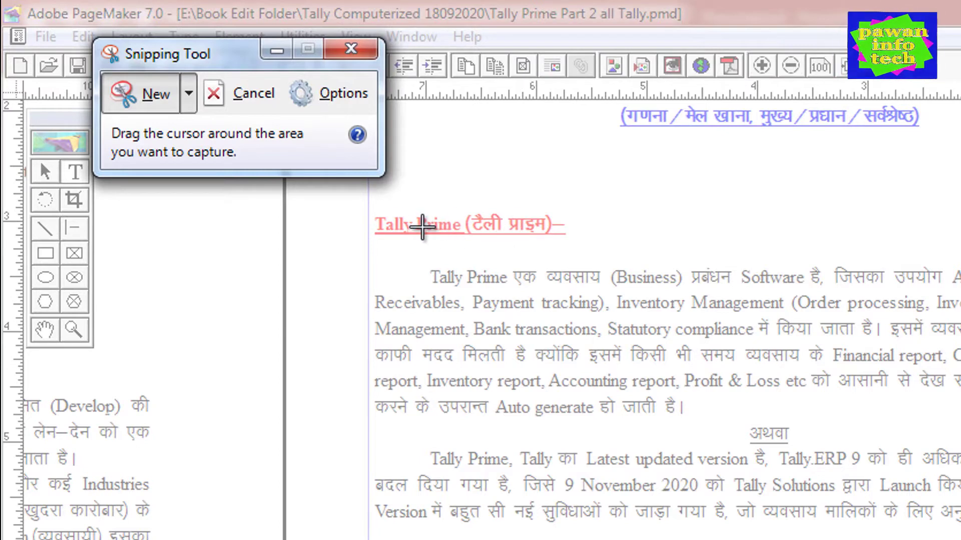
left_click_drag(370, 209, 573, 249)
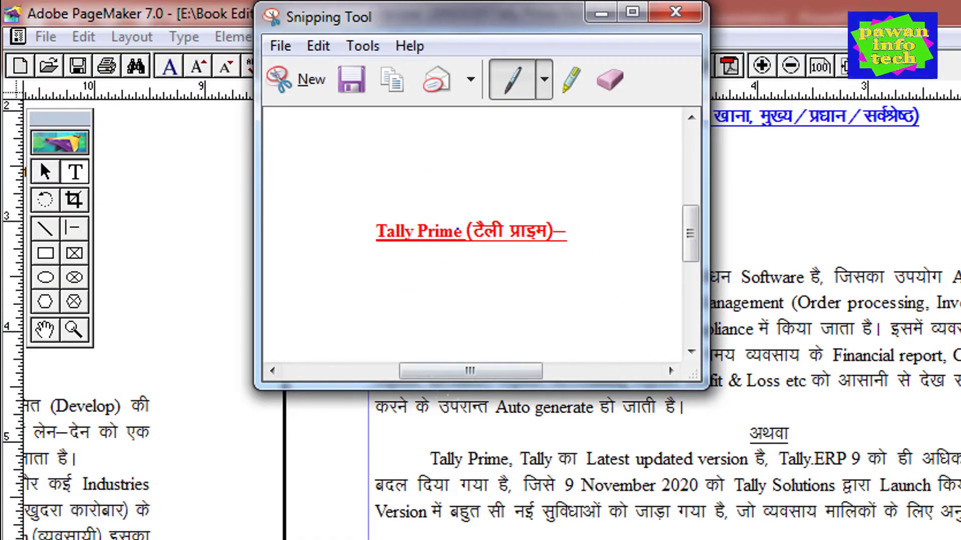
left_click(361, 85)
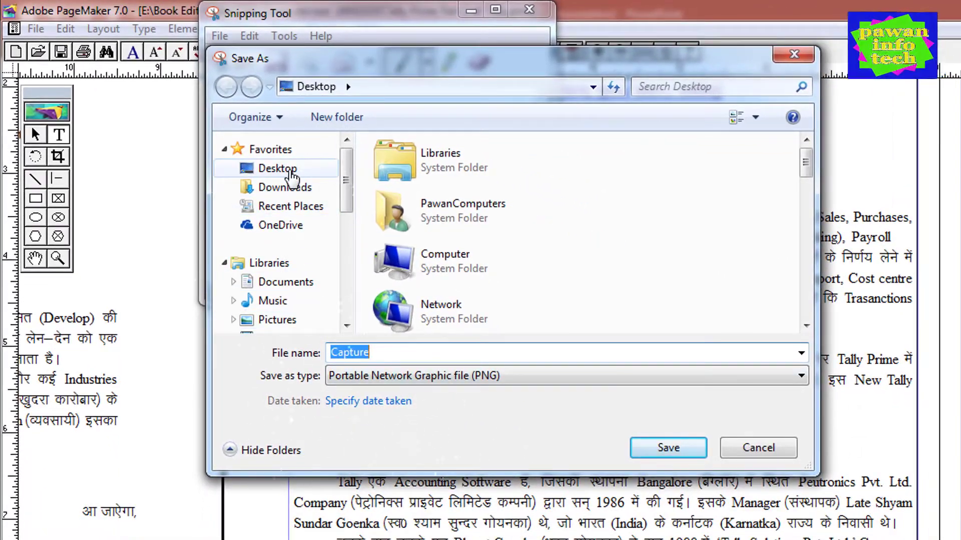
Create a new folder named 'Tally Prime New 2021' on the Desktop.
left_click(289, 171)
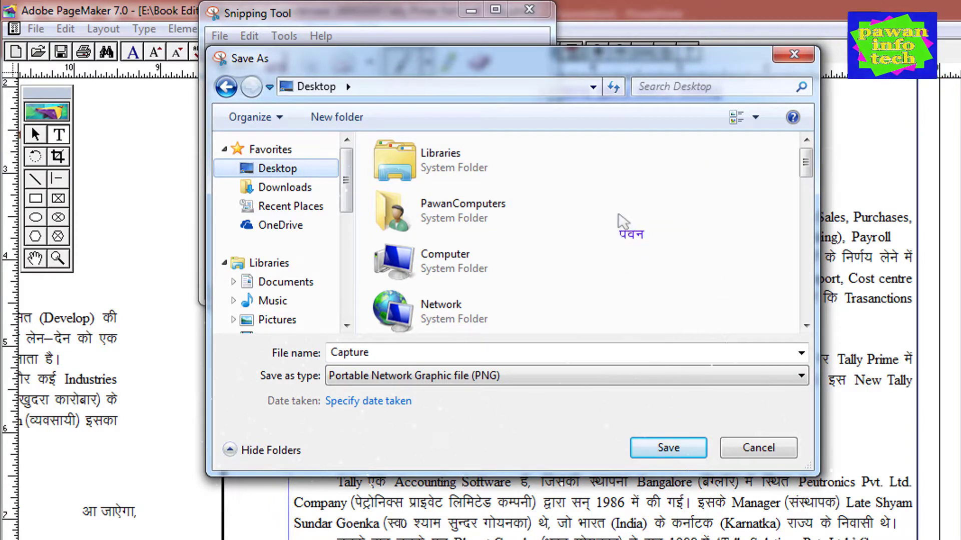
right_click(611, 167)
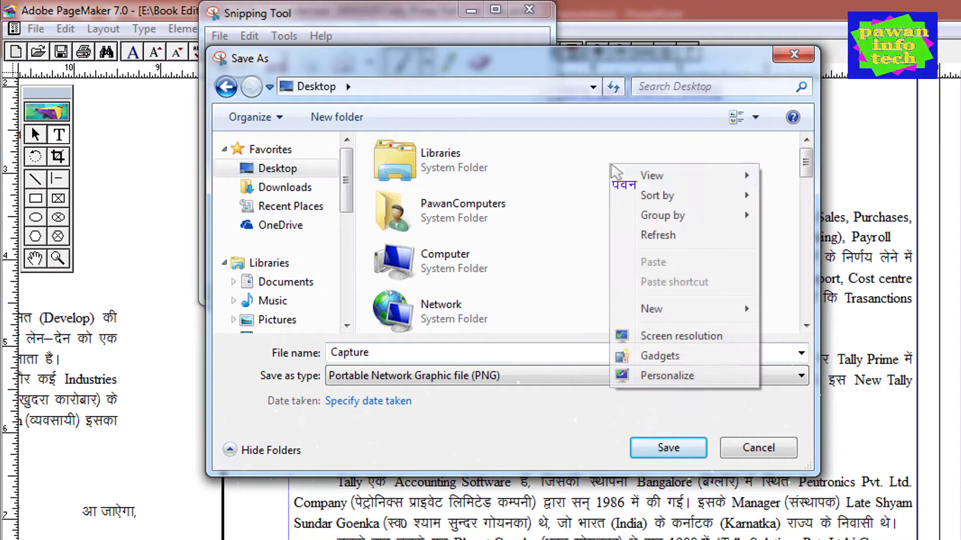
mouse_move(651, 308)
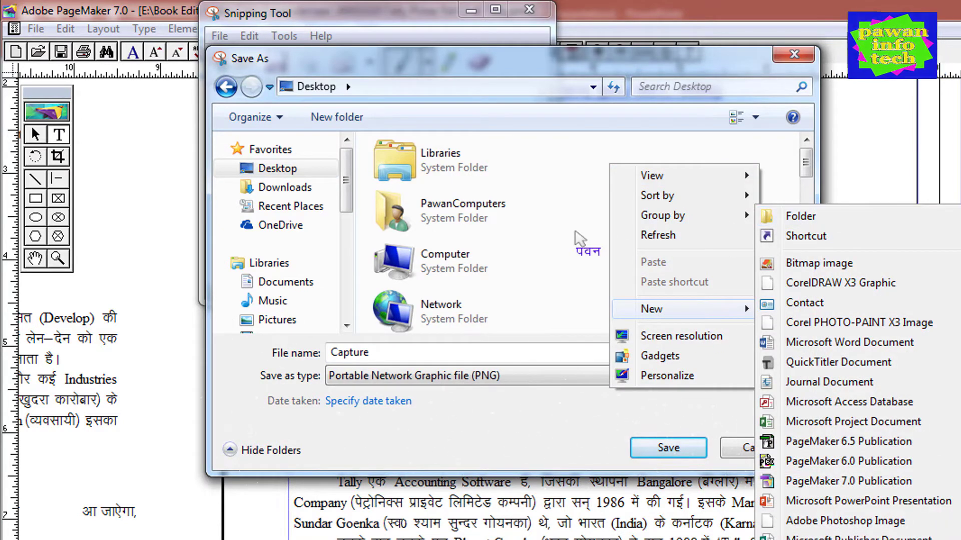
left_click(575, 228)
left_click(618, 297)
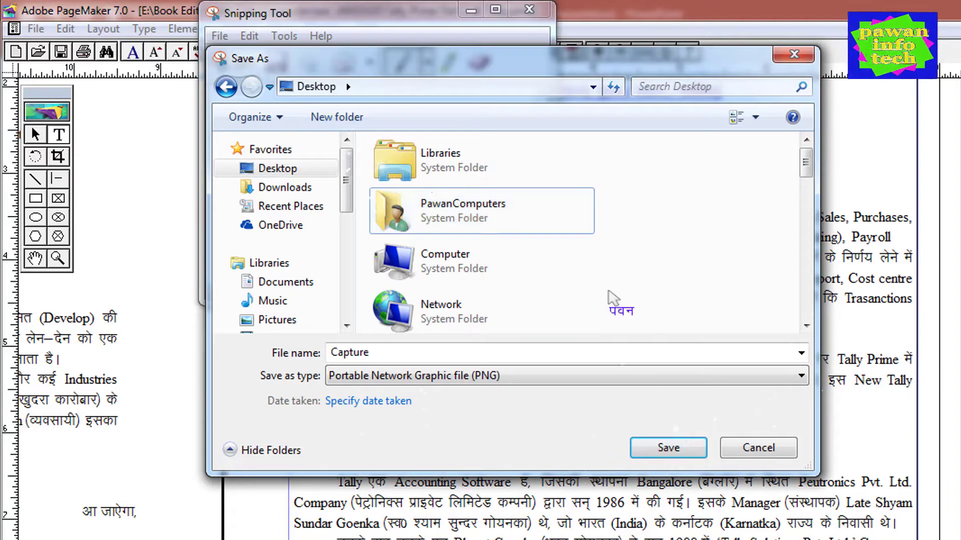
left_click(351, 123)
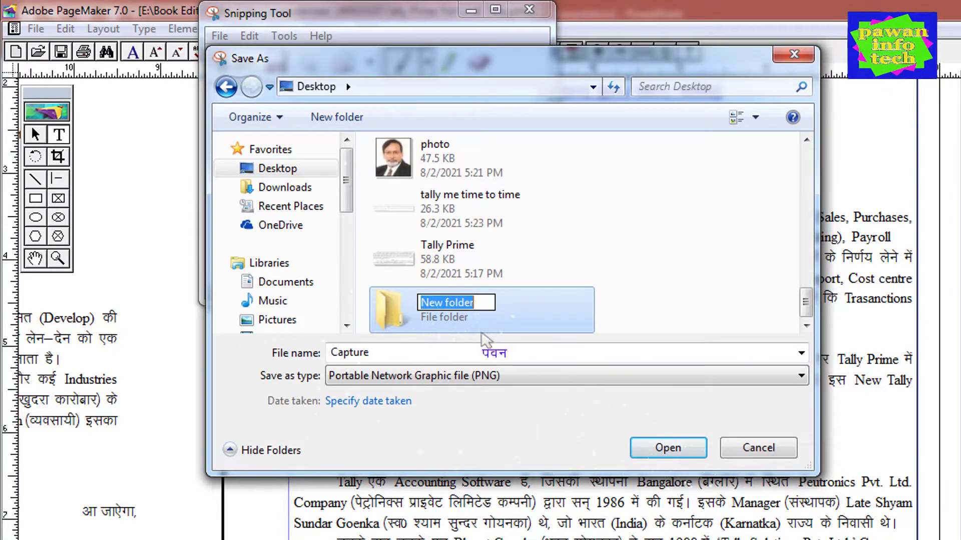
type("Tall")
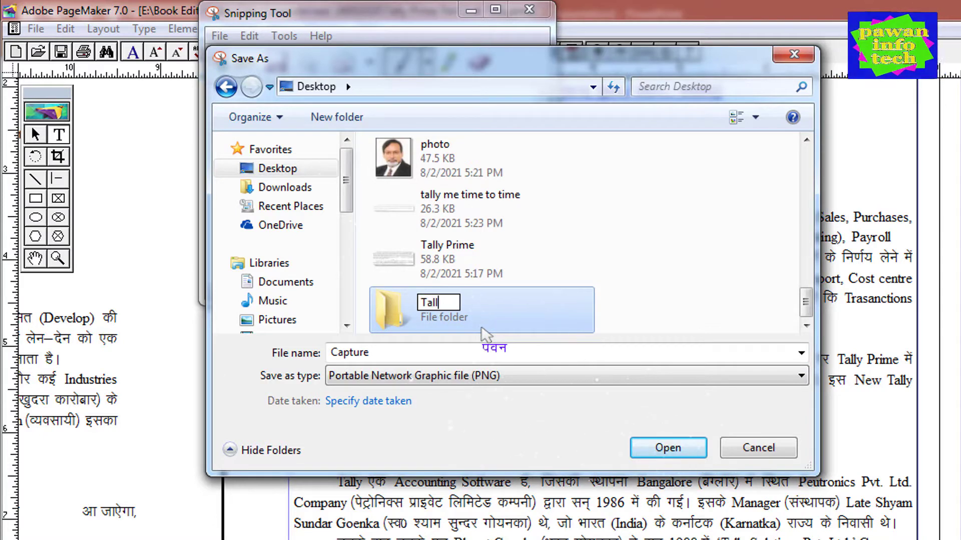
type("y Prime New 2021")
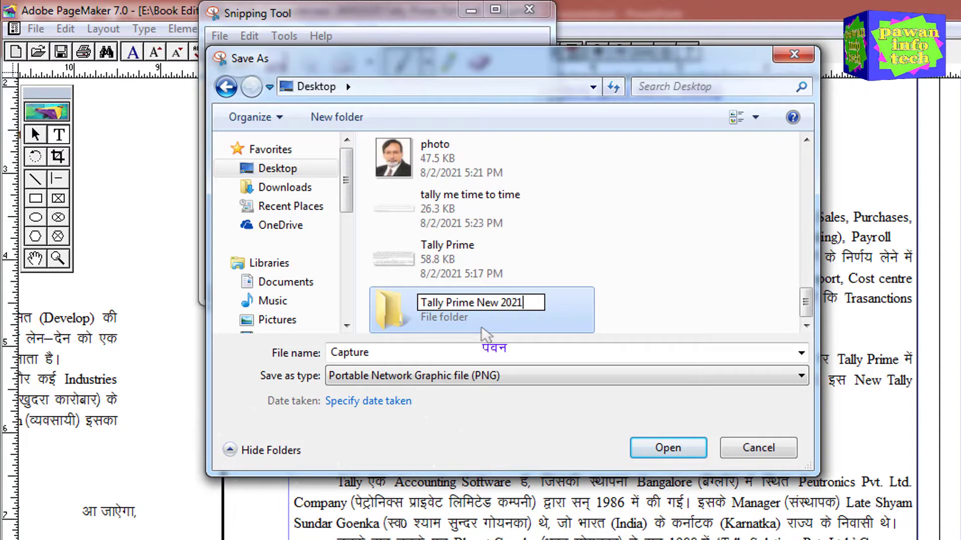
key("Return")
Save the heading snip as '2' inside the Tally Prime New 2021 folder.
left_click(653, 303)
double_click(495, 310)
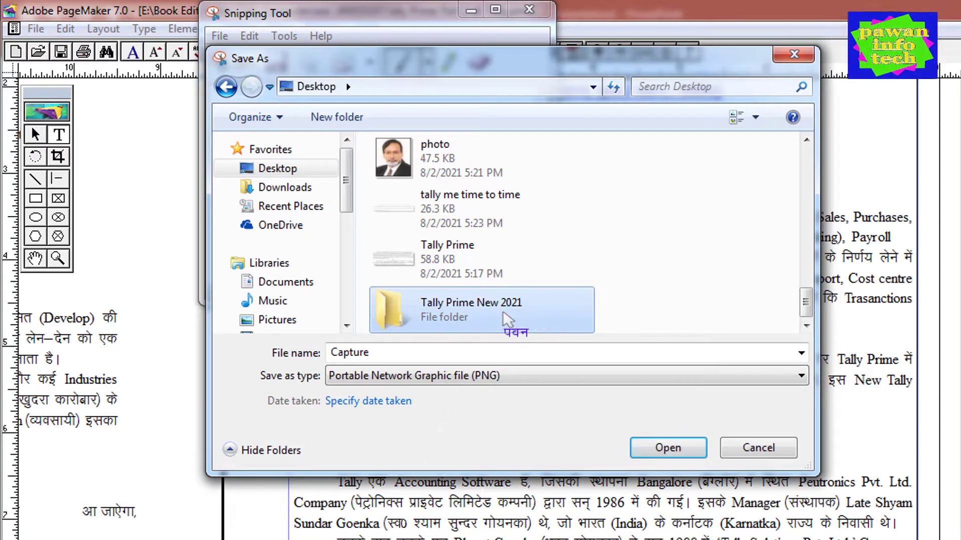
double_click(381, 353)
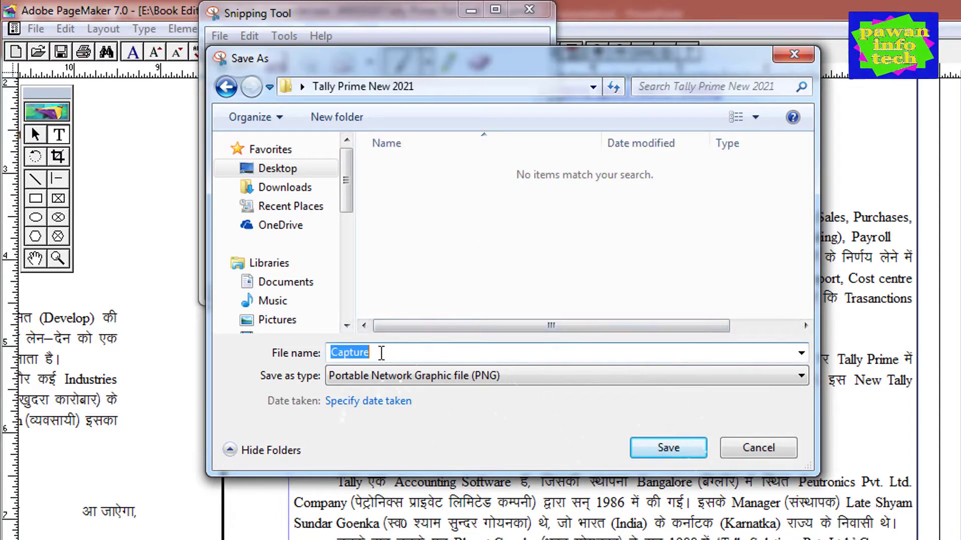
type("2")
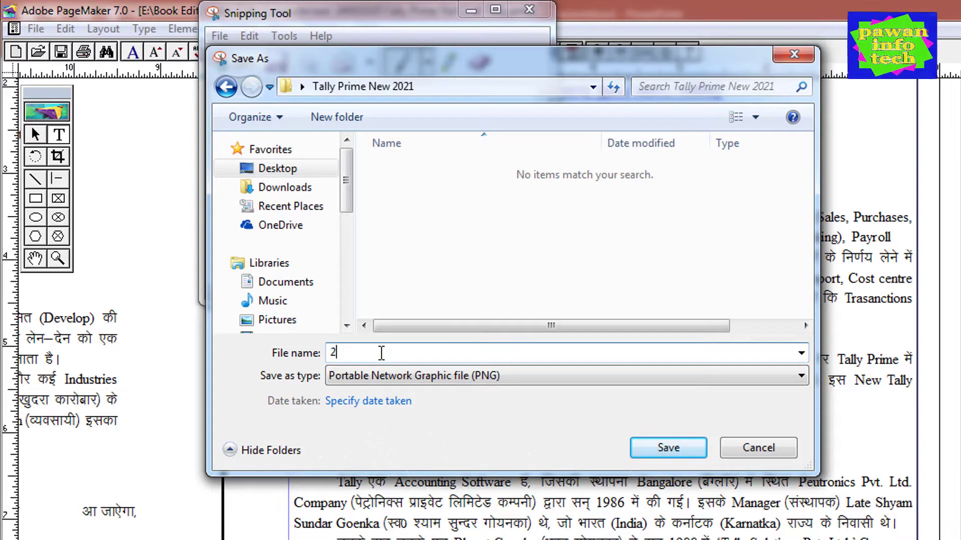
left_click(656, 447)
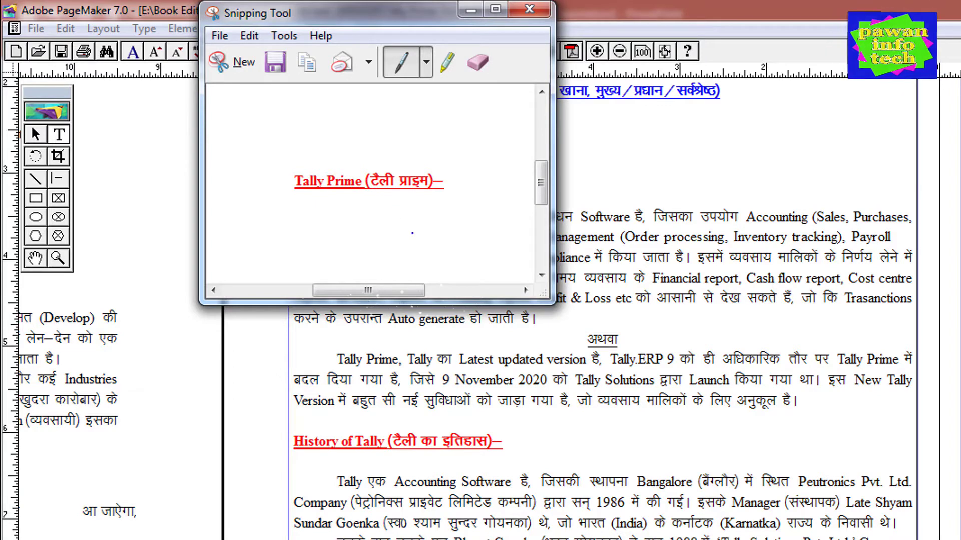
Snip the large Tally Prime title together with its Hindi subtitle.
left_click_drag(398, 17, 261, 78)
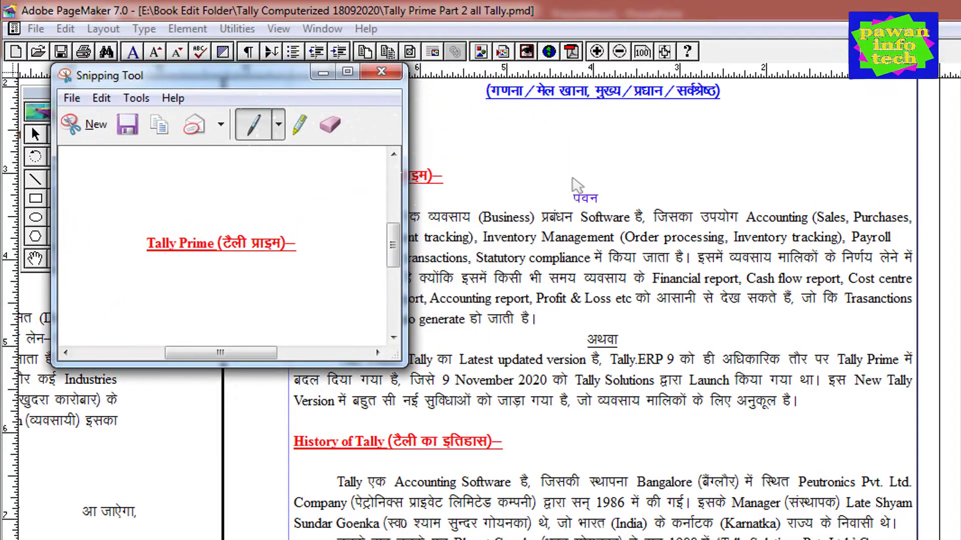
left_click(583, 199)
scroll(583, 199, "up", 2)
scroll(551, 180, "up", 3)
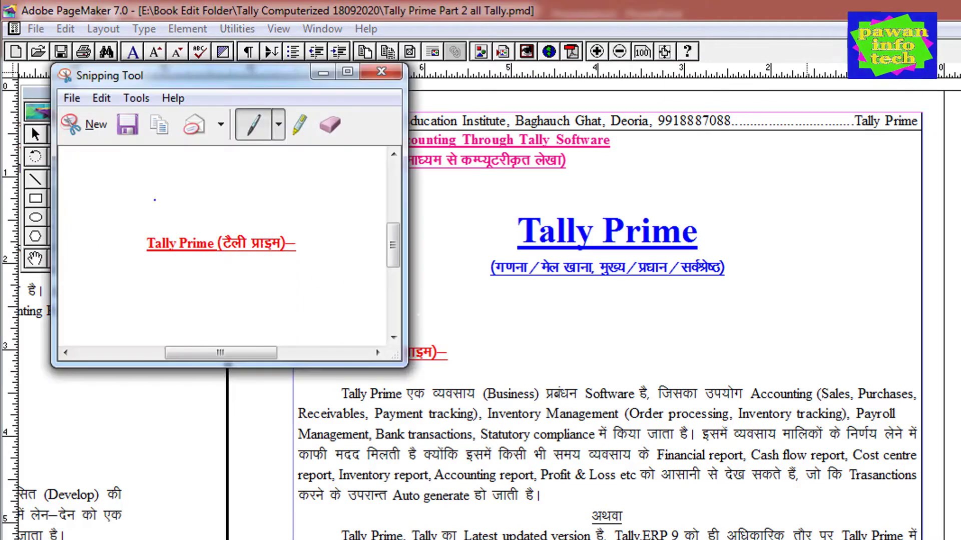
left_click(86, 123)
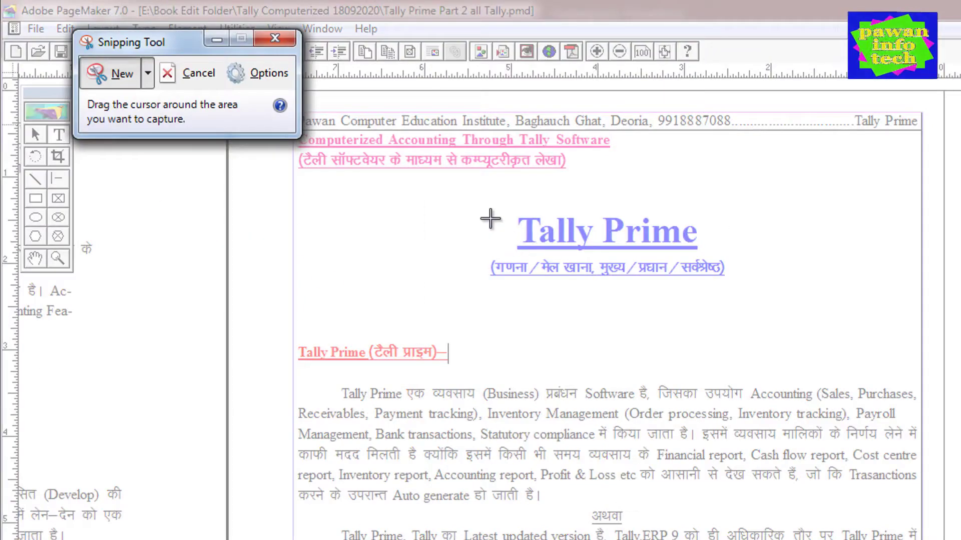
left_click_drag(479, 208, 742, 292)
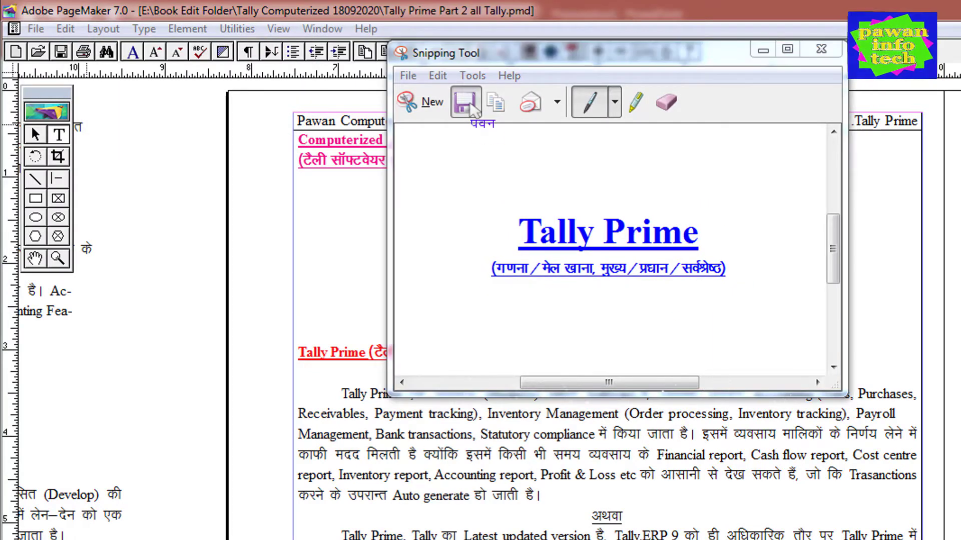
Save the title snip as '1' and bring the first paragraph into view.
left_click(468, 104)
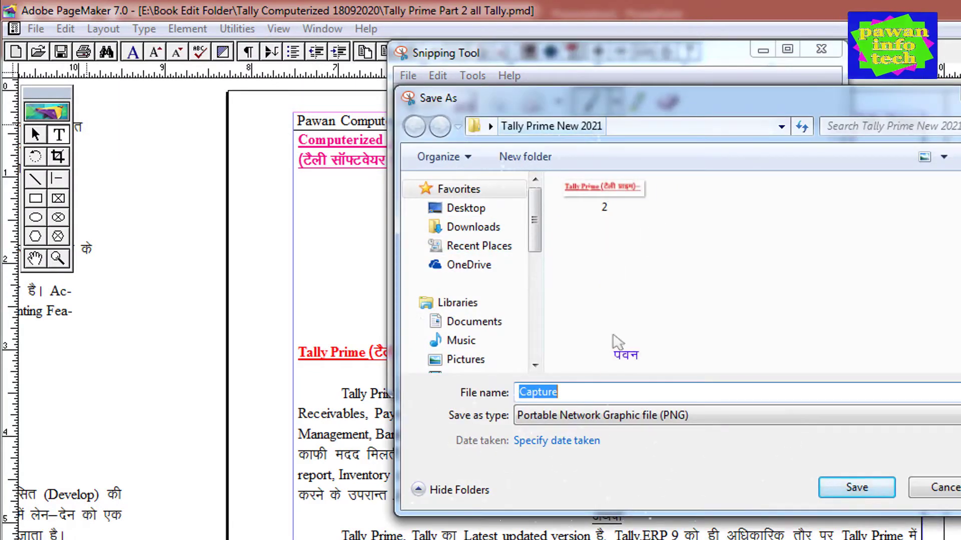
type("1")
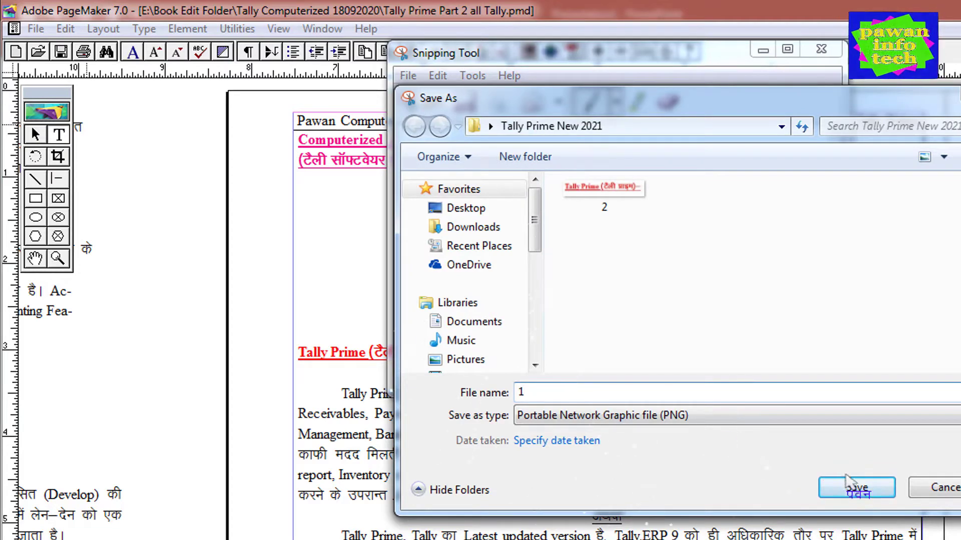
left_click(846, 482)
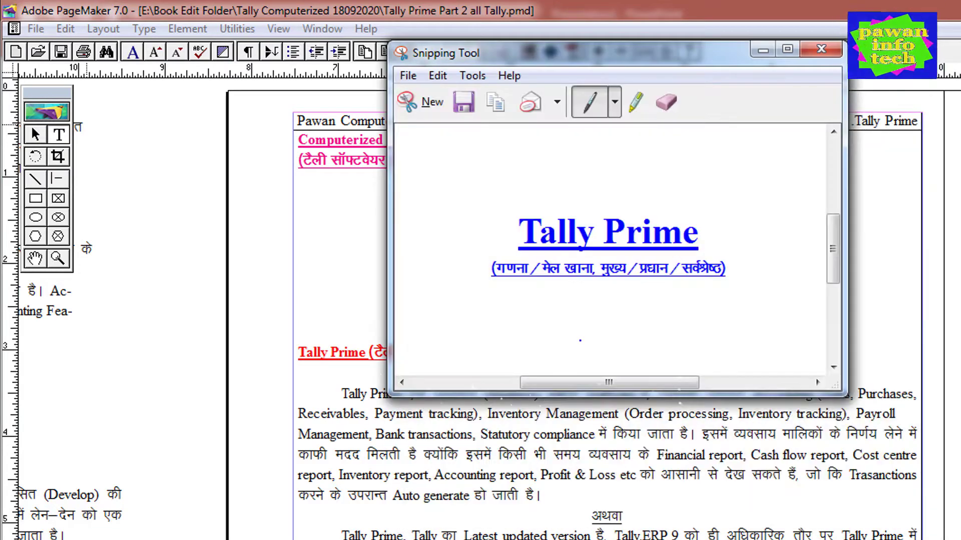
left_click_drag(669, 54, 314, 40)
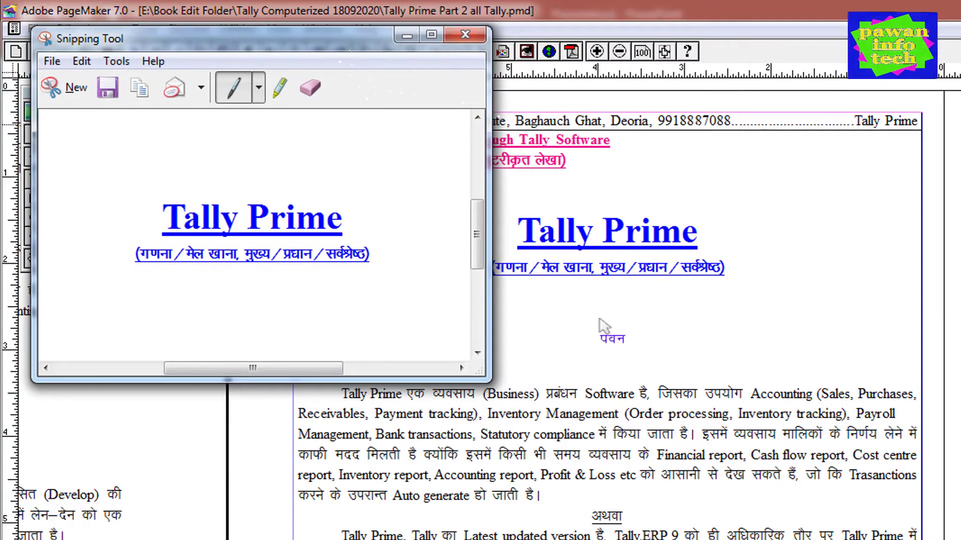
left_click(604, 326)
left_click_drag(580, 505, 622, 323)
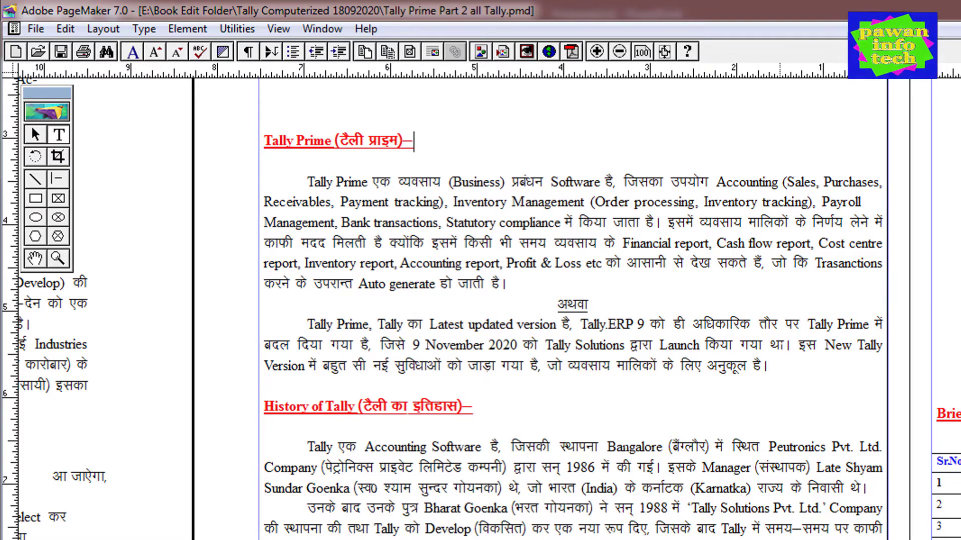
left_click(806, 515)
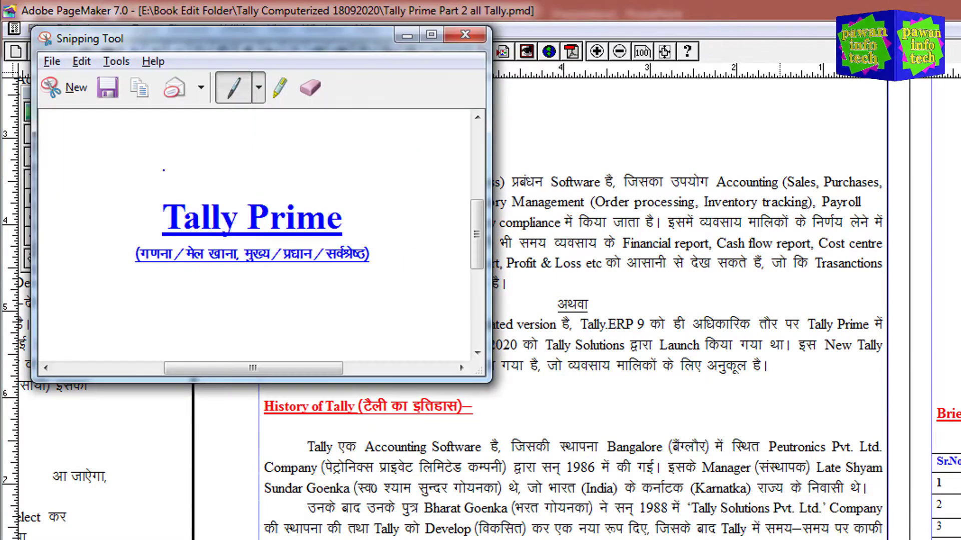
Snip the first Hindi Tally Prime description paragraph and save it as '3'.
left_click(74, 90)
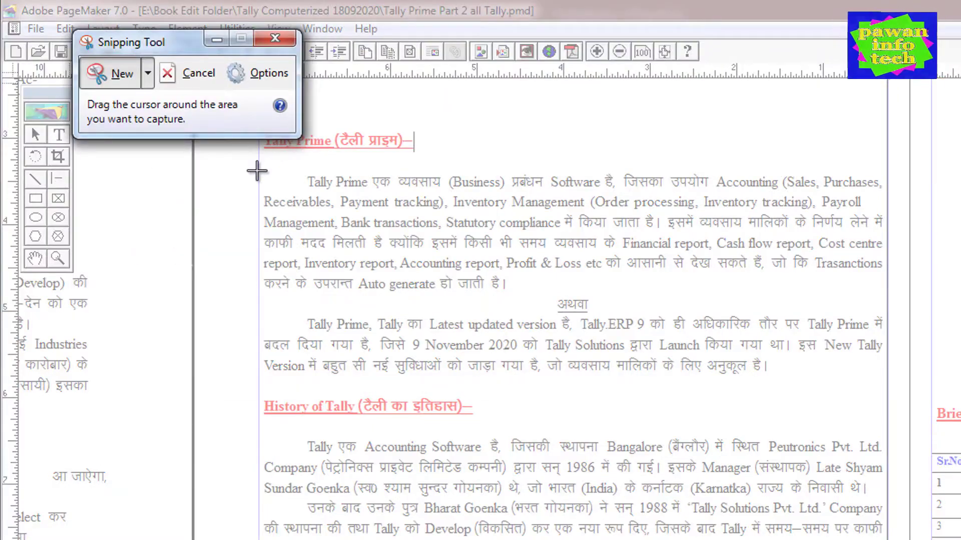
left_click_drag(261, 173, 885, 299)
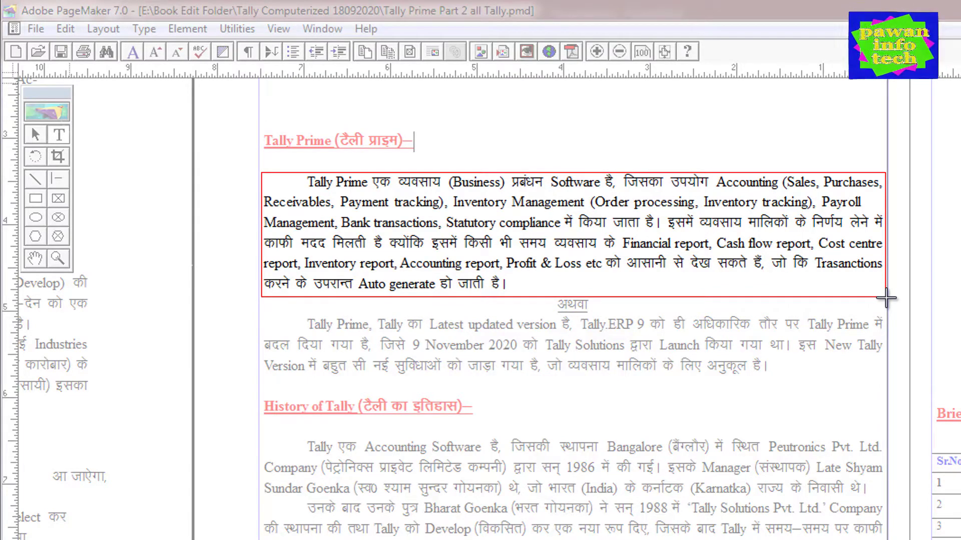
left_click_drag(886, 298, 885, 298)
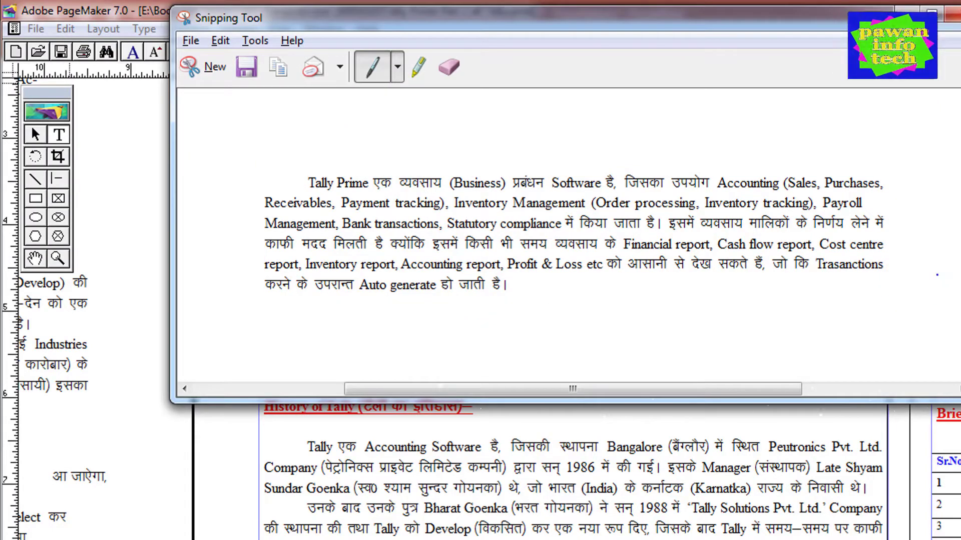
left_click(247, 67)
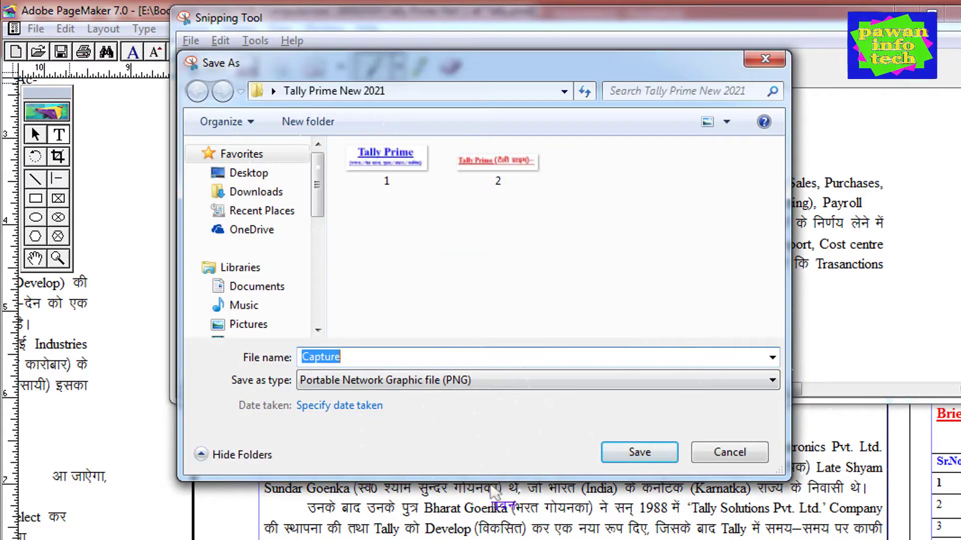
type("3")
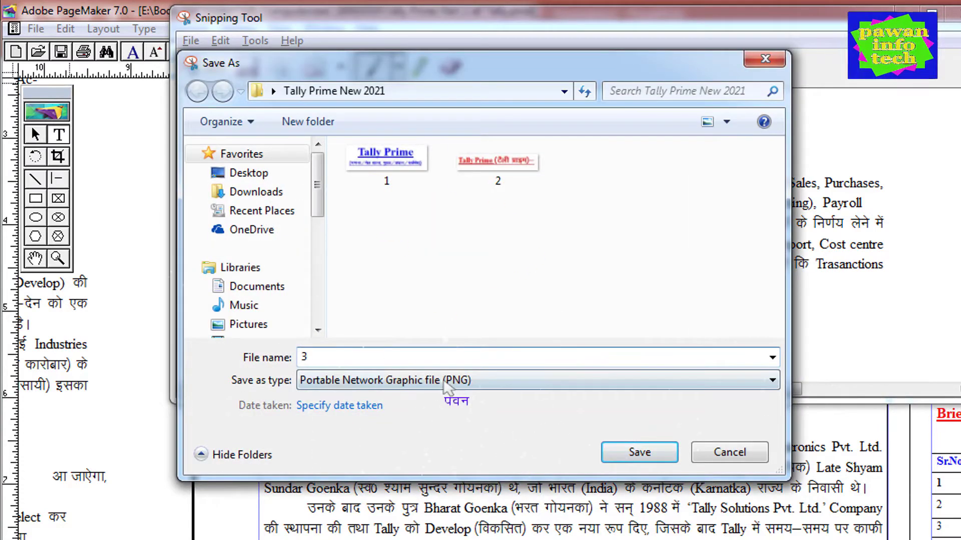
key("Return")
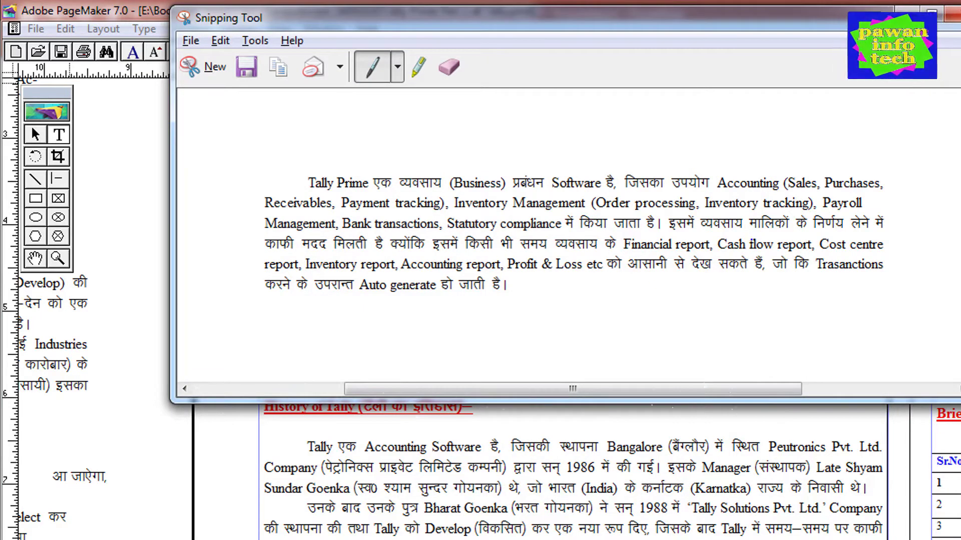
left_click(206, 67)
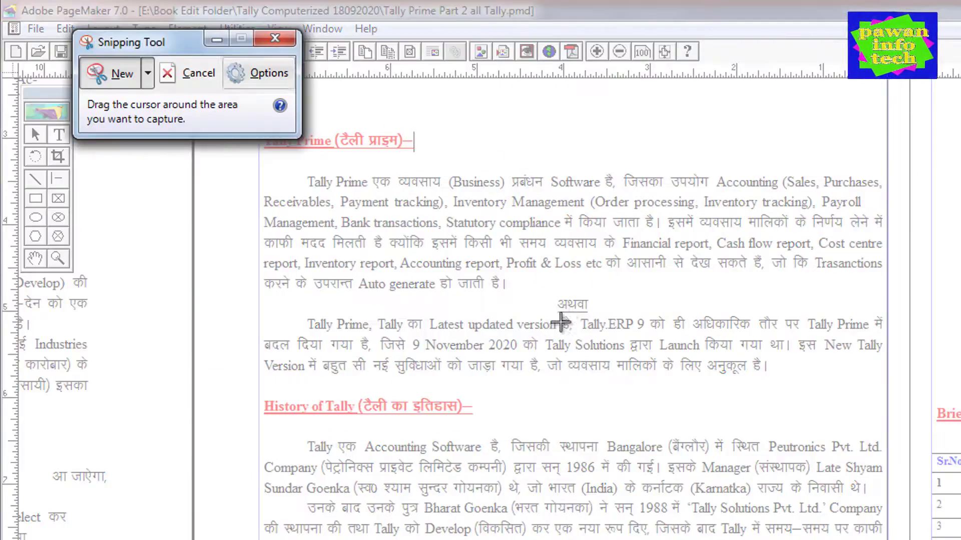
Snip the word 'अथवा' and save it as image '4'.
left_click_drag(552, 294, 600, 322)
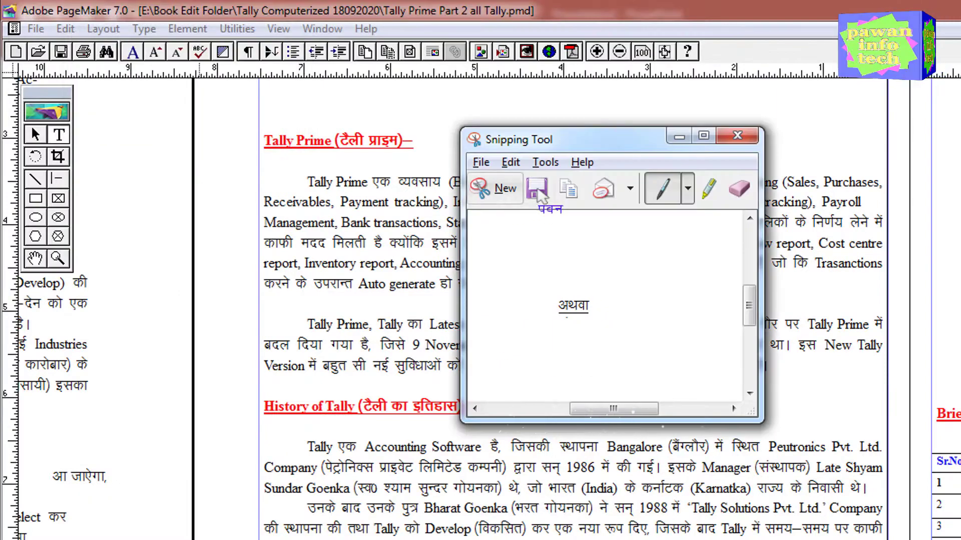
left_click(537, 189)
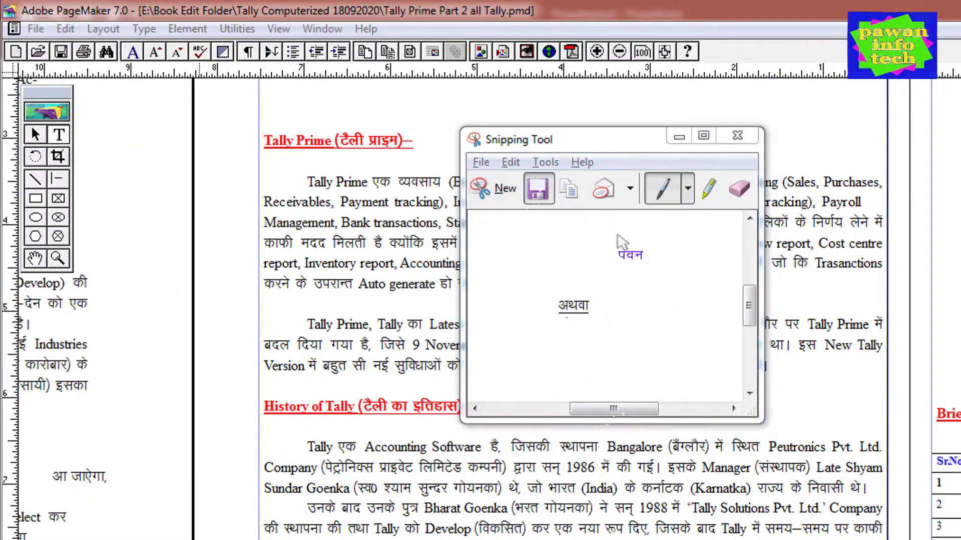
type("4")
key("Return")
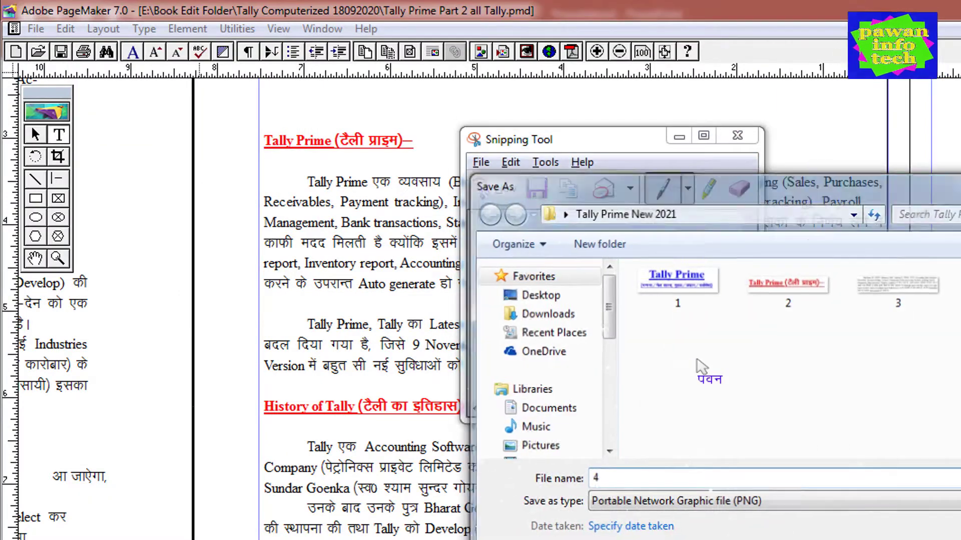
Snip the 'latest updated version' paragraph after अथवा and save it as '5'.
left_click_drag(672, 140, 364, 36)
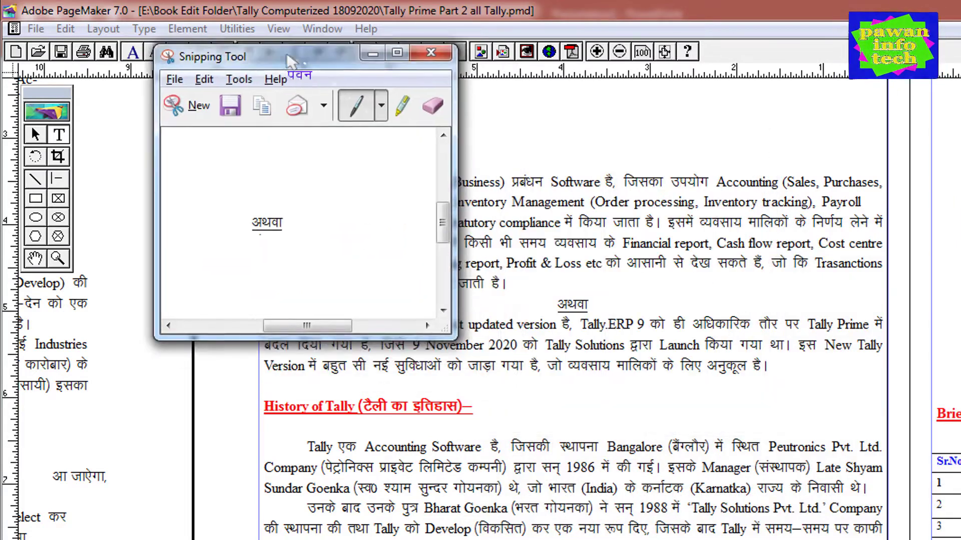
left_click(188, 96)
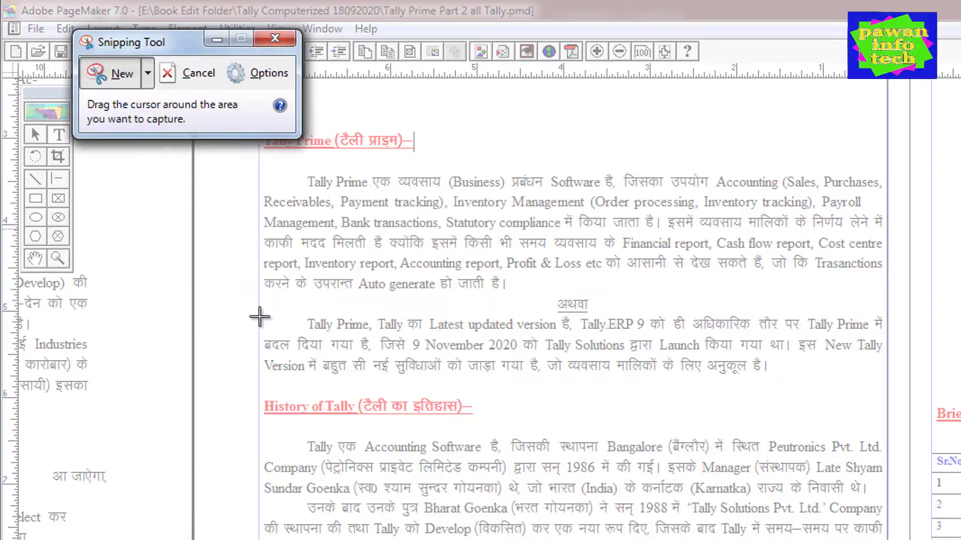
left_click_drag(261, 315, 887, 386)
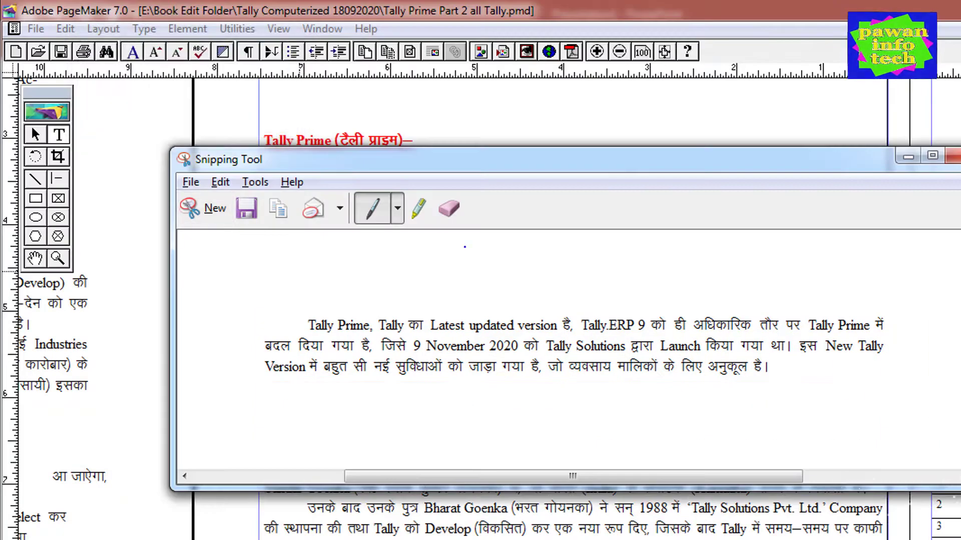
left_click(246, 207)
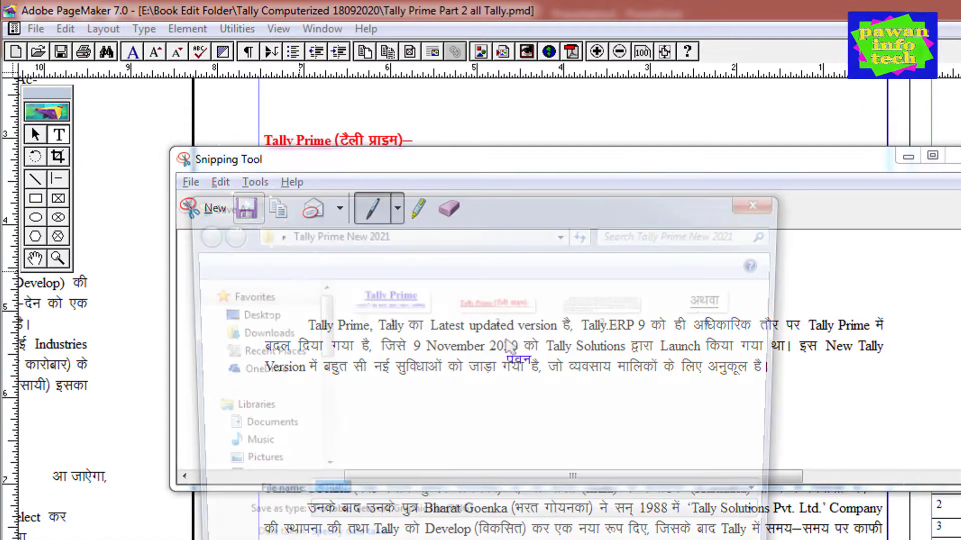
type("5")
key("Return")
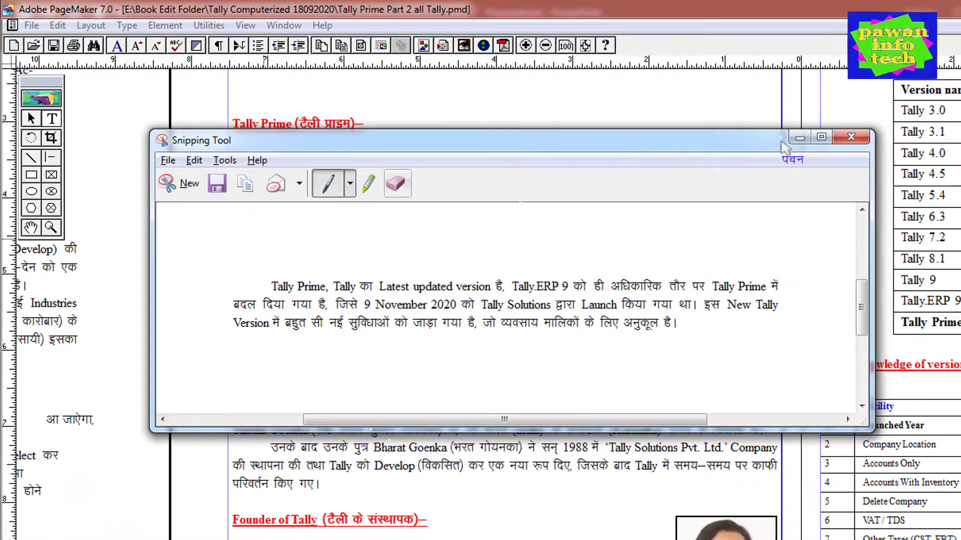
Scroll the PageMaker page down to the next section and start a new snip.
left_click(799, 138)
scroll(561, 375, "down", 5)
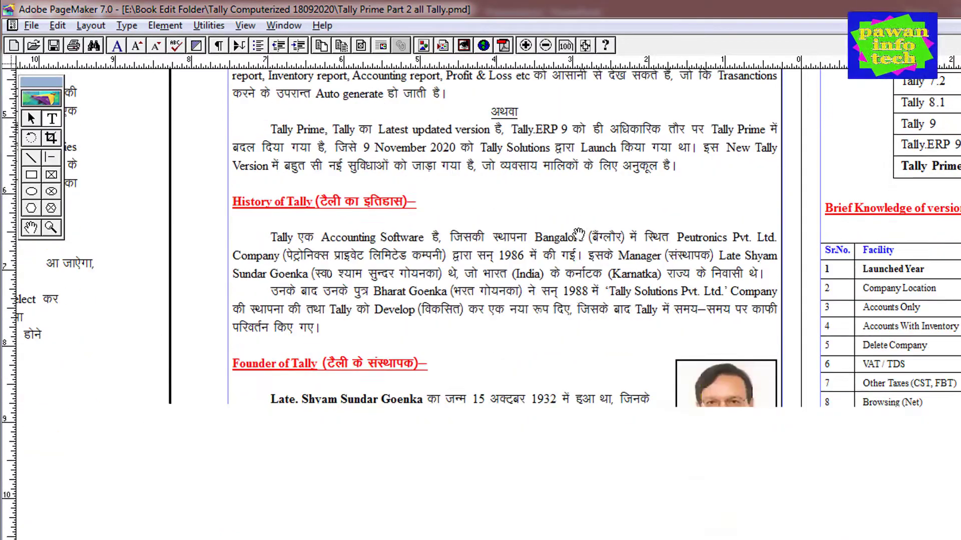
key("alt+Tab")
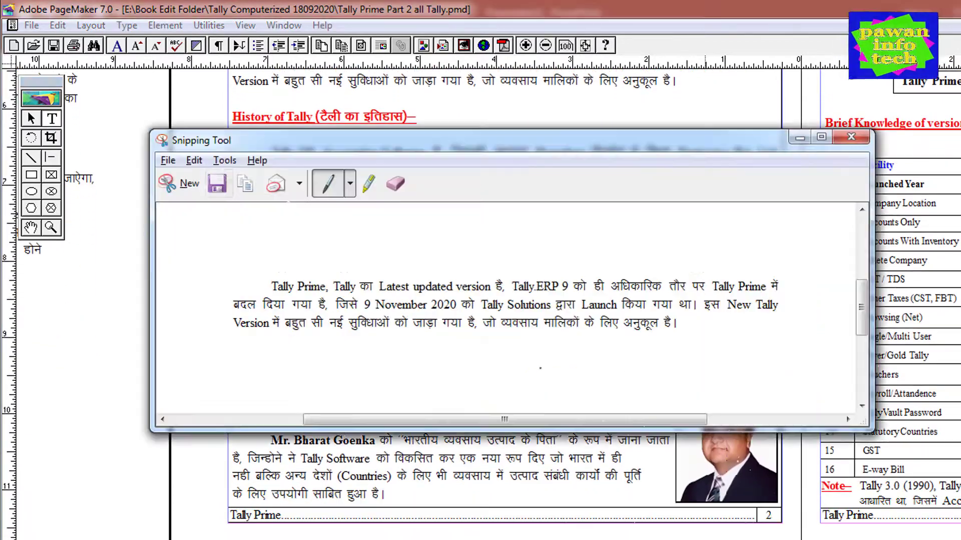
left_click(175, 183)
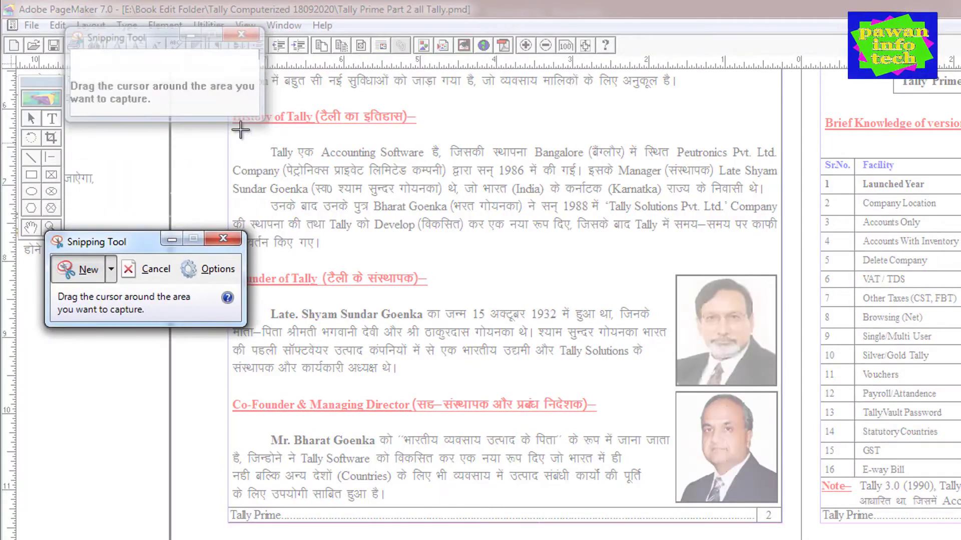
Snip the full History of Tally heading and save it as image '6'.
left_click_drag(431, 109, 228, 131)
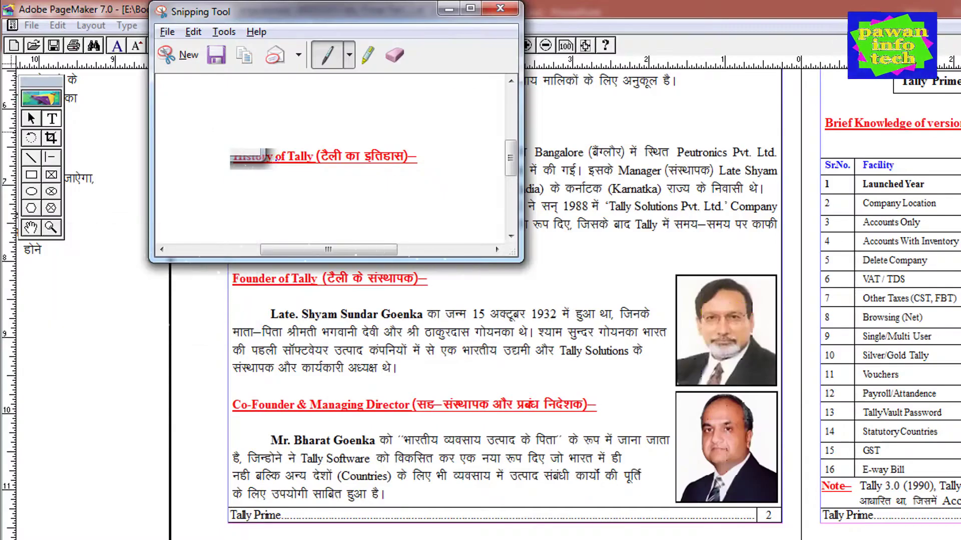
left_click(179, 55)
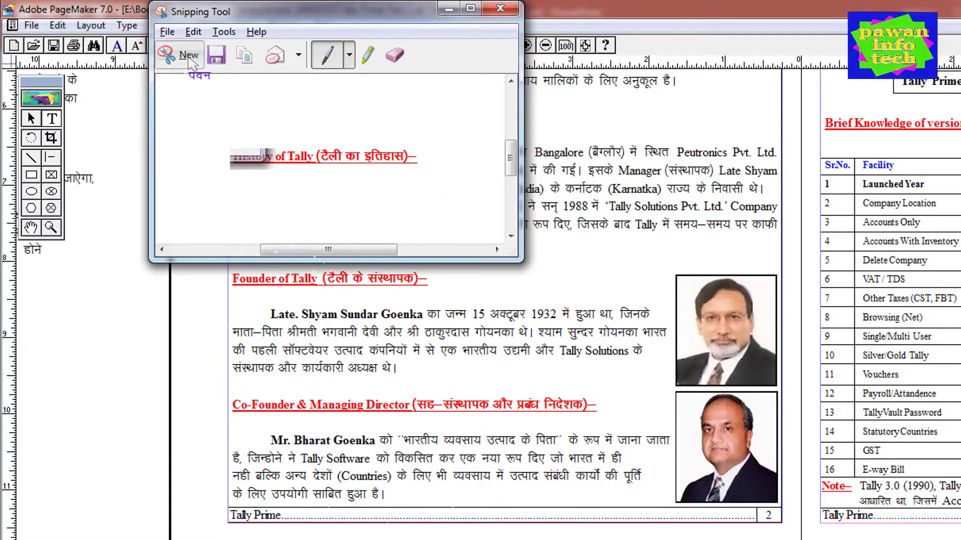
left_click_drag(427, 106, 229, 131)
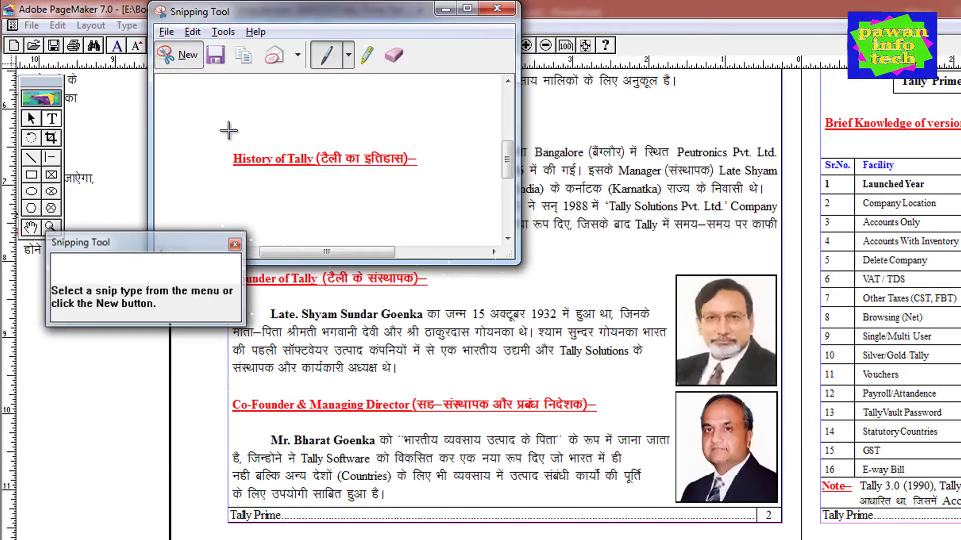
left_click(217, 56)
type("6")
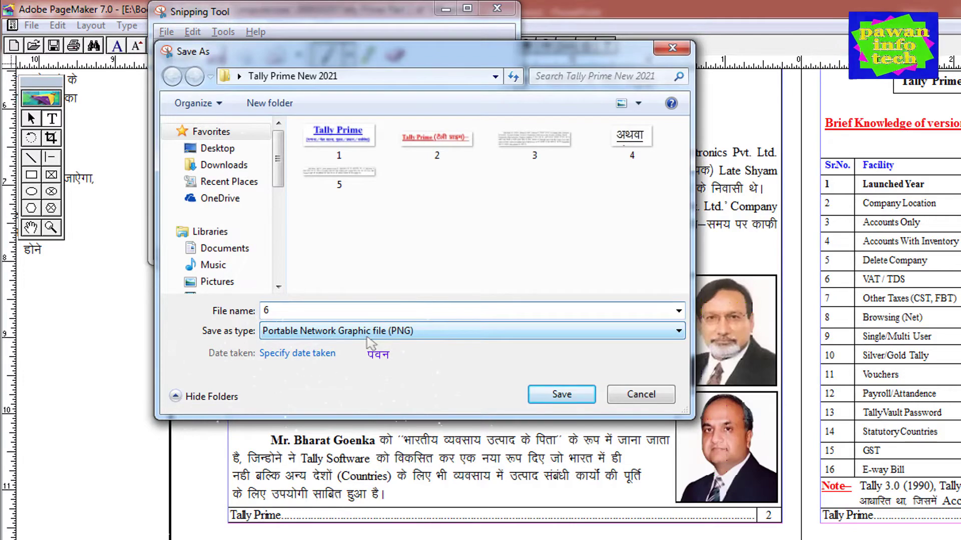
key("Return")
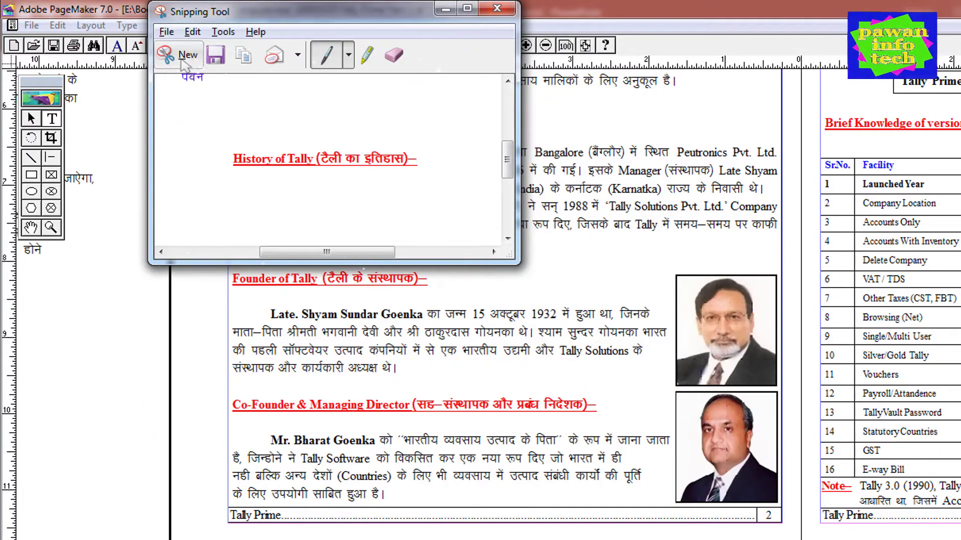
Snip the History of Tally paragraph text and save it as image '7'.
left_click(178, 54)
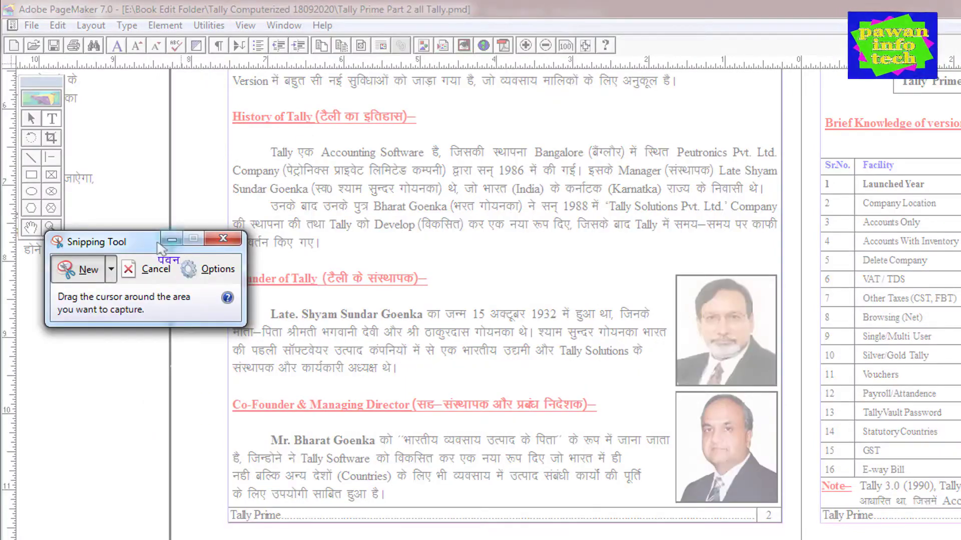
left_click_drag(150, 242, 142, 313)
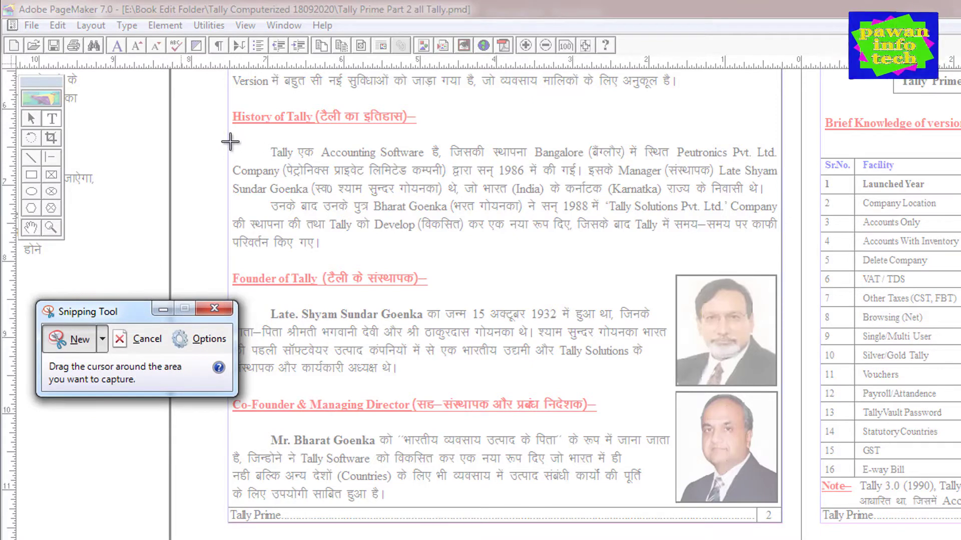
left_click_drag(230, 142, 779, 250)
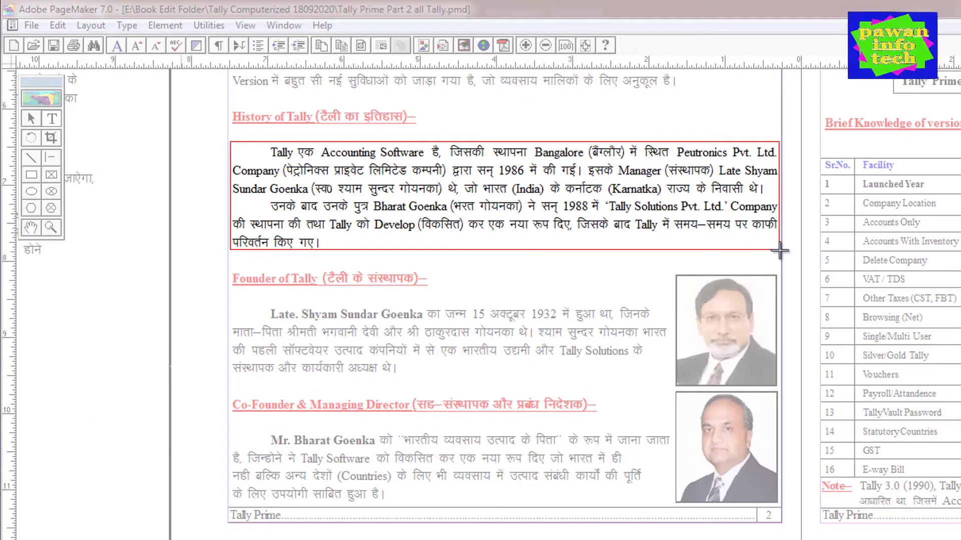
left_click_drag(779, 250, 779, 253)
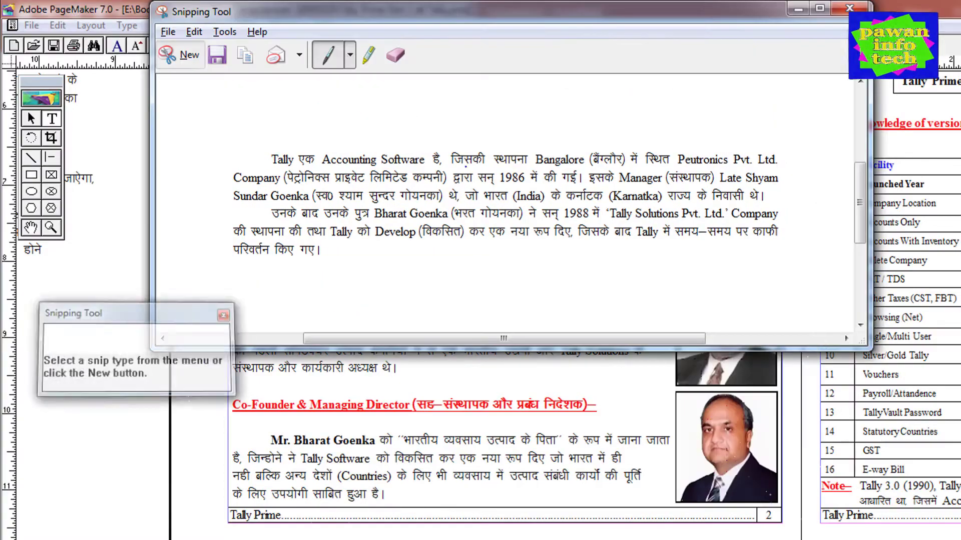
left_click(218, 56)
type("7")
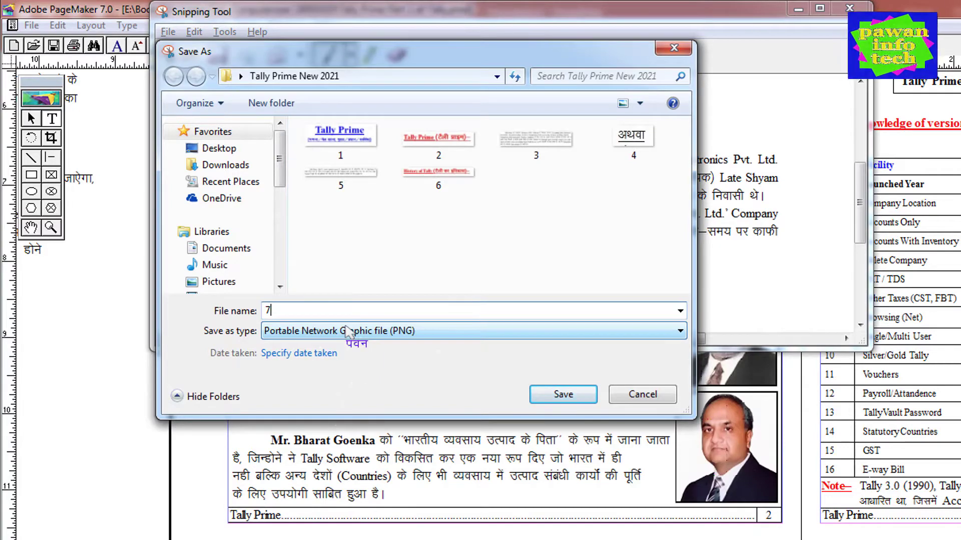
key("Return")
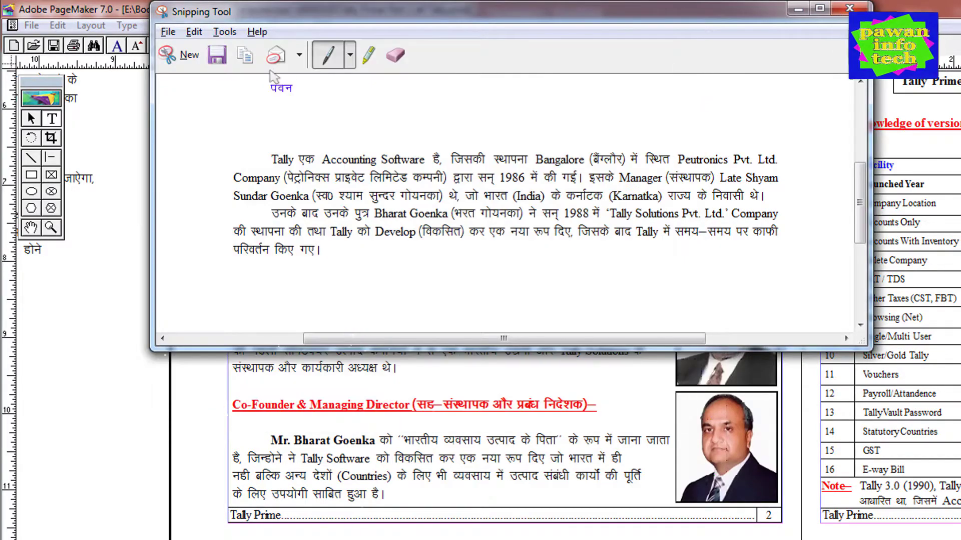
left_click(180, 55)
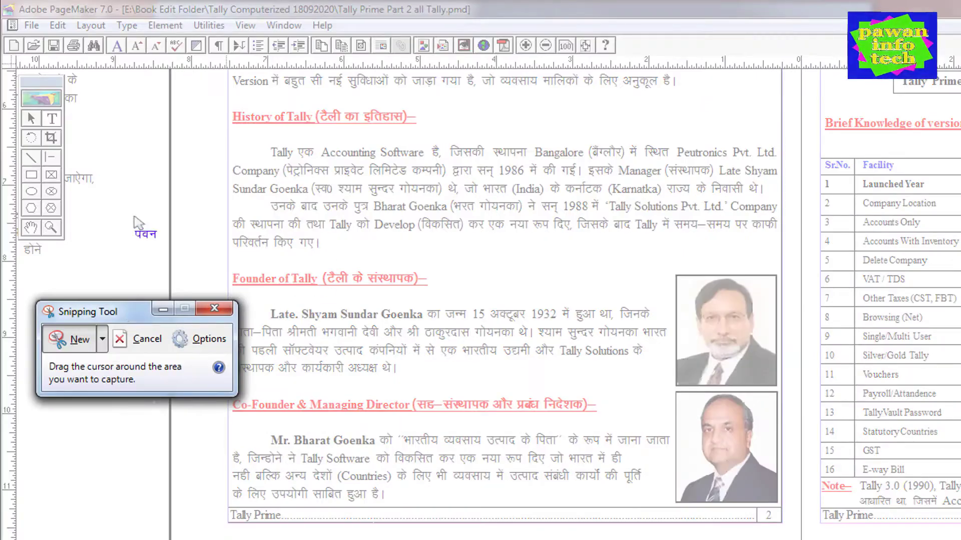
Snip the Founder of Tally heading and save it as image '8'.
left_click_drag(131, 317, 125, 100)
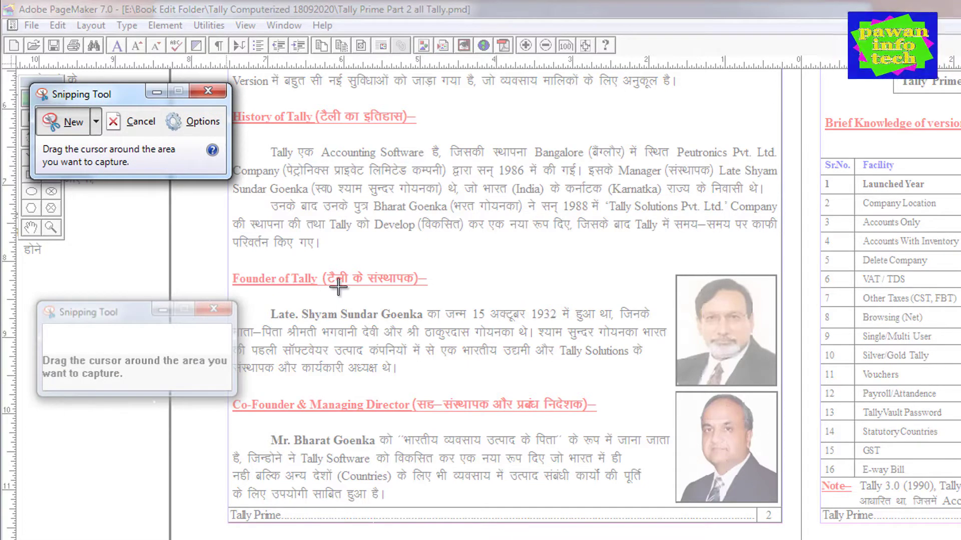
left_click(71, 129)
left_click(85, 126)
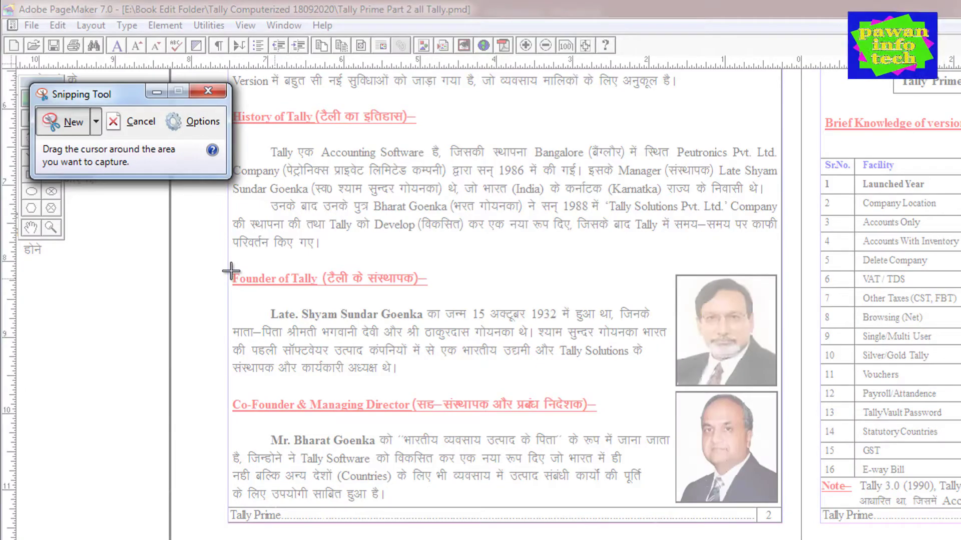
mouse_move(231, 268)
left_mouse_down()
mouse_move(279, 290)
mouse_move(432, 294)
left_mouse_up()
left_click(220, 180)
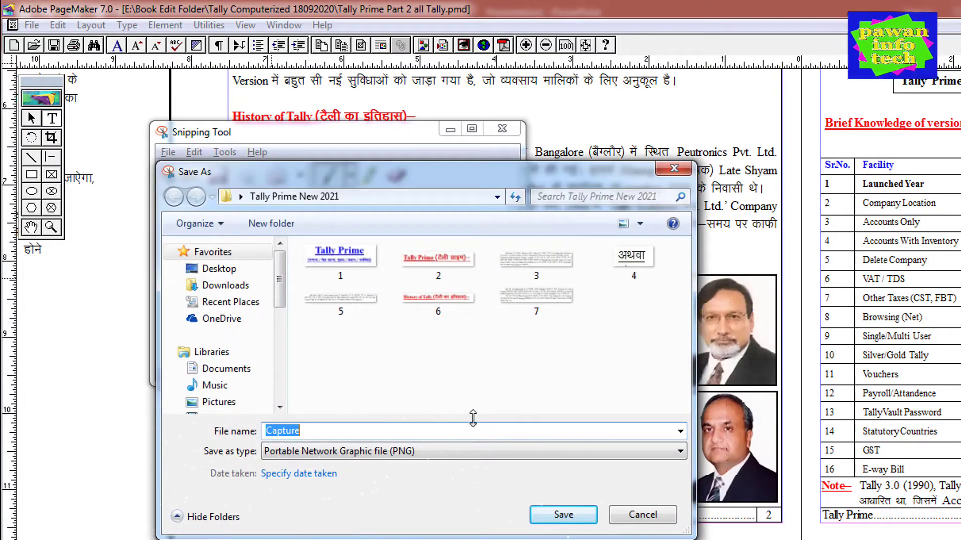
key("Return")
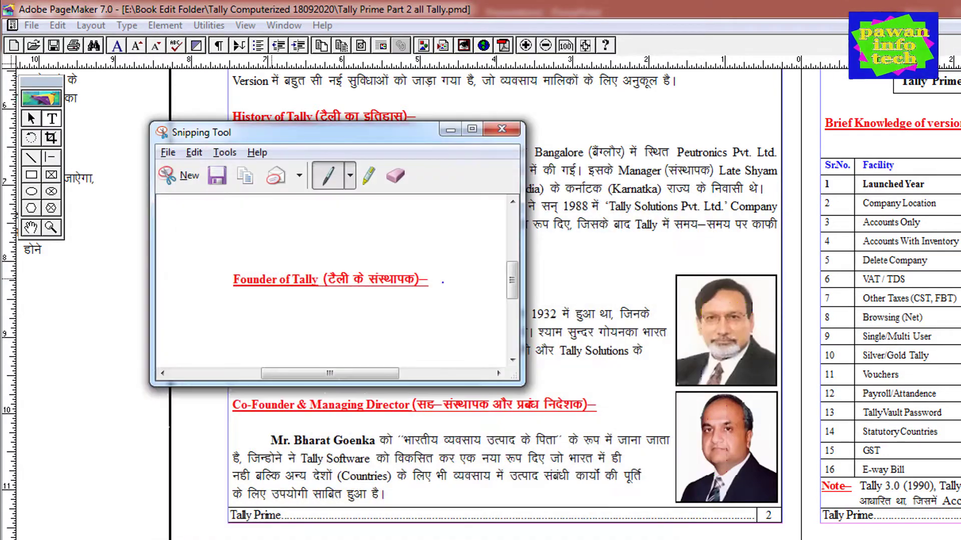
Snip the founder's biography paragraph and save it as image '9'.
left_click(196, 176)
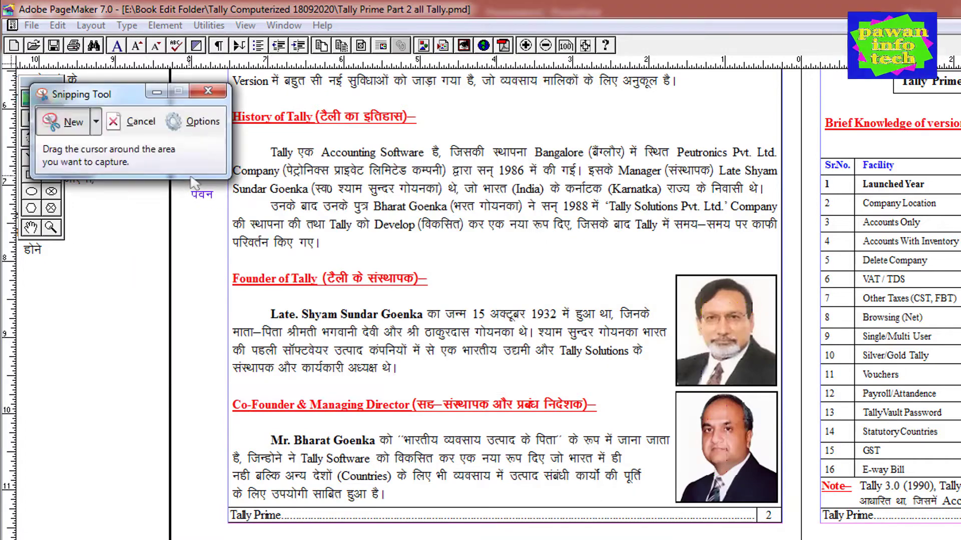
mouse_move(229, 302)
left_mouse_down()
mouse_move(675, 393)
mouse_move(667, 387)
mouse_move(783, 388)
mouse_move(668, 381)
left_mouse_up()
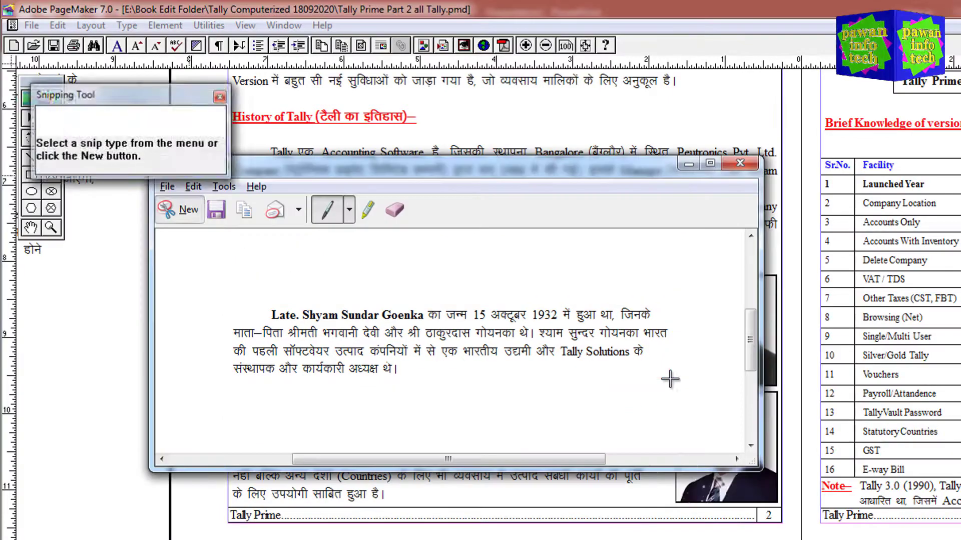
left_click(216, 210)
type("9")
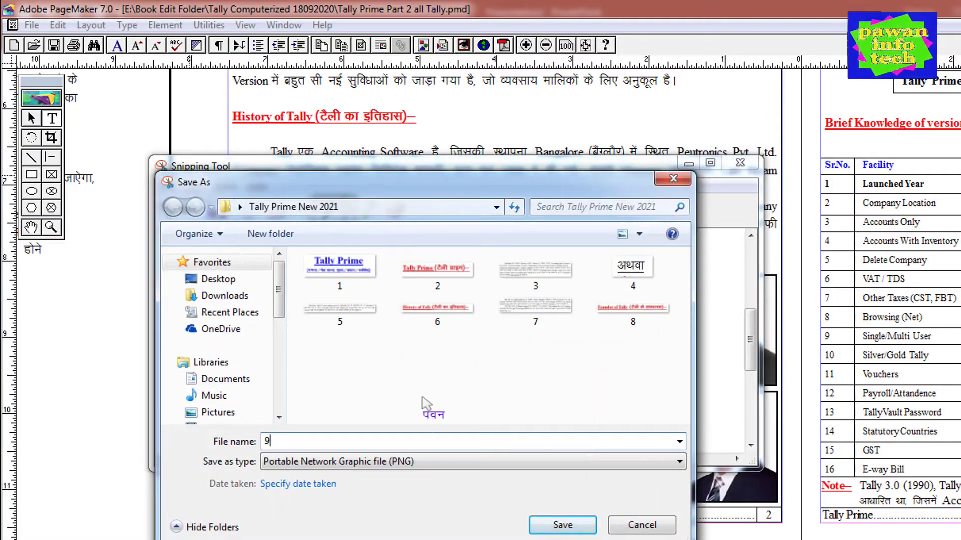
key("Return")
left_click(216, 209)
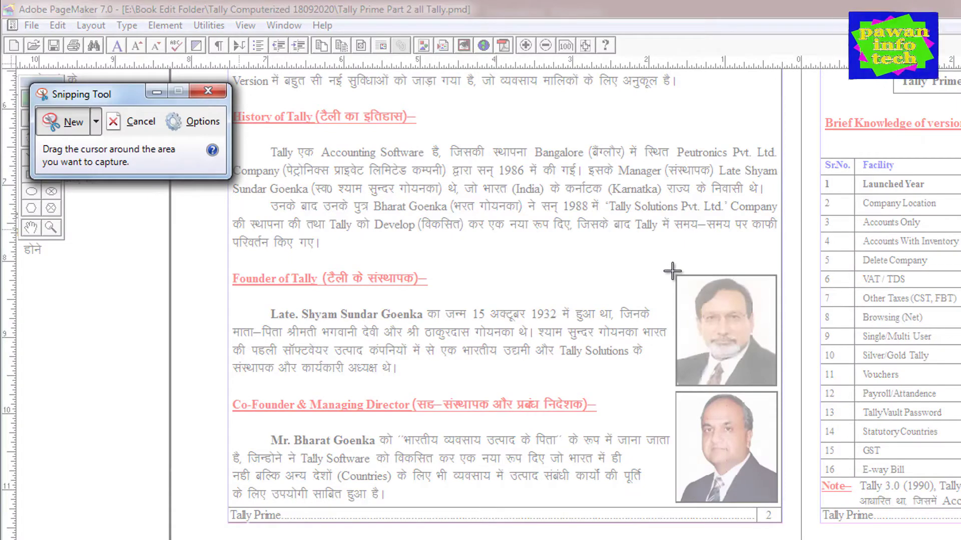
Snip the founder's photo and save it as picture '10'.
left_click_drag(672, 271, 779, 390)
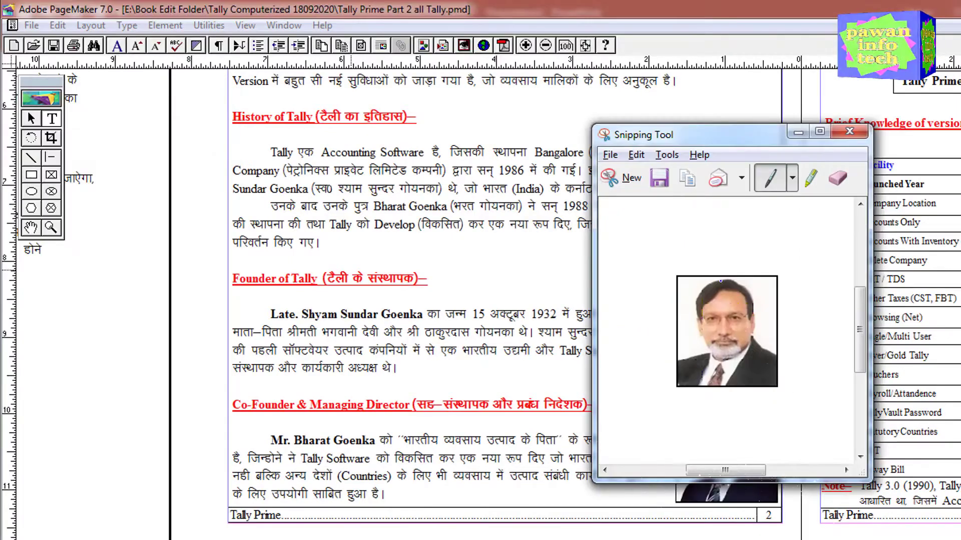
left_click(660, 179)
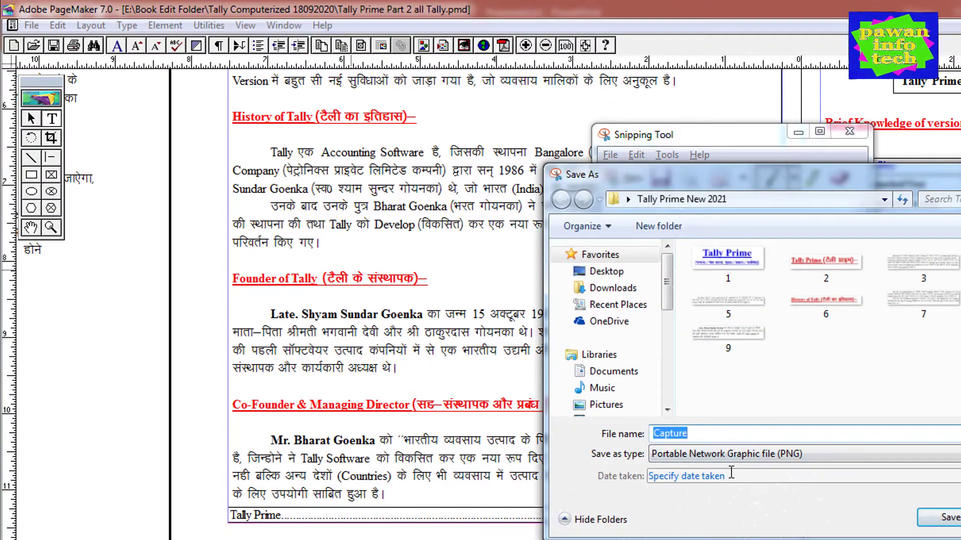
type("10")
key("Return")
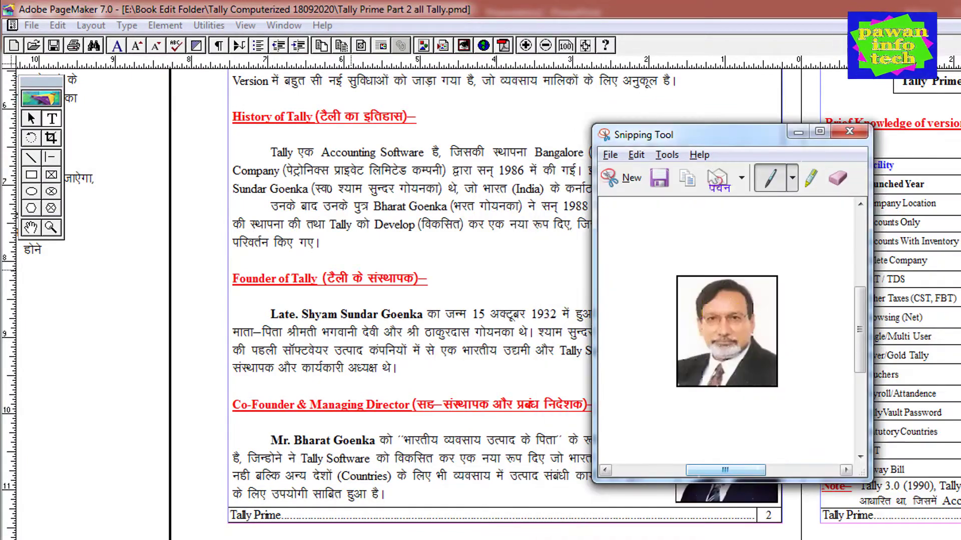
Snip the Co-Founder & Managing Director heading and save it as picture '11'.
left_click(623, 177)
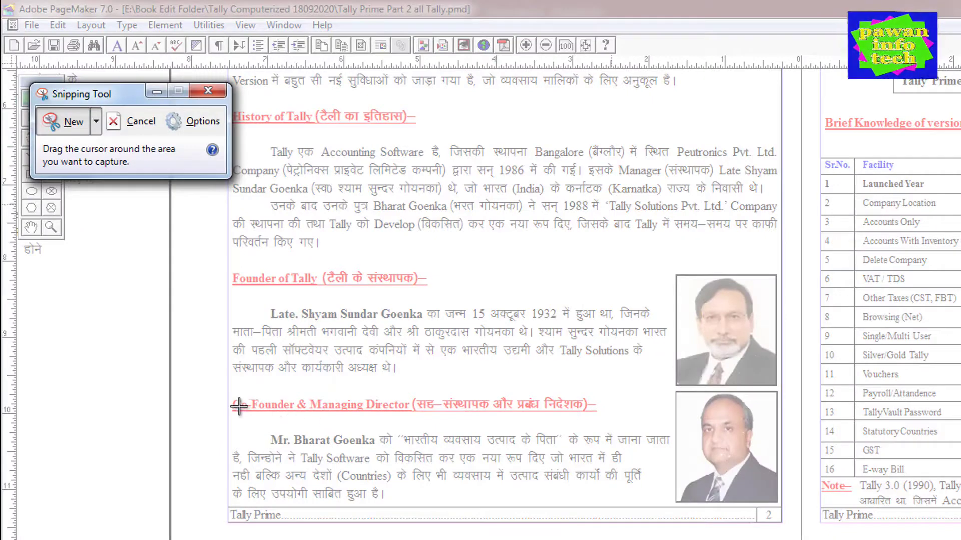
left_click_drag(230, 397, 598, 415)
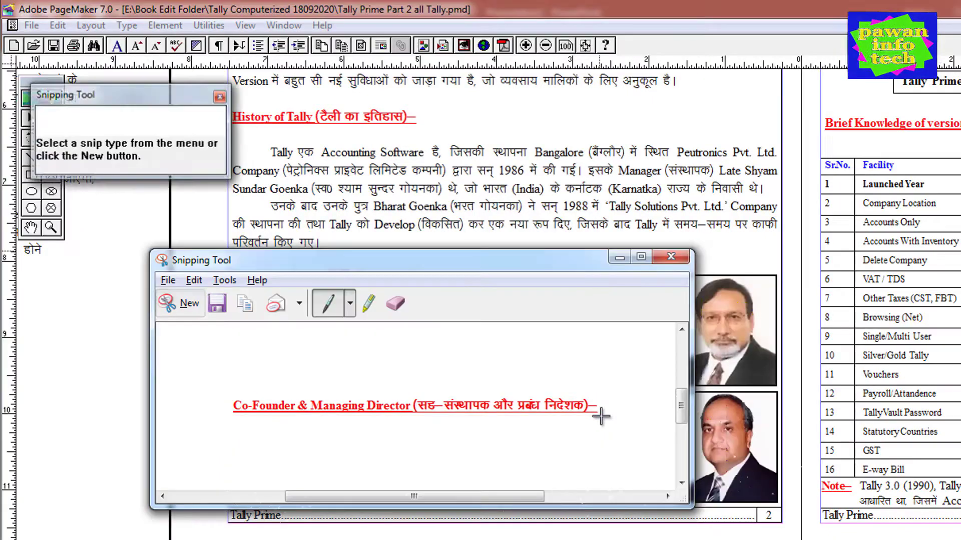
left_click(219, 304)
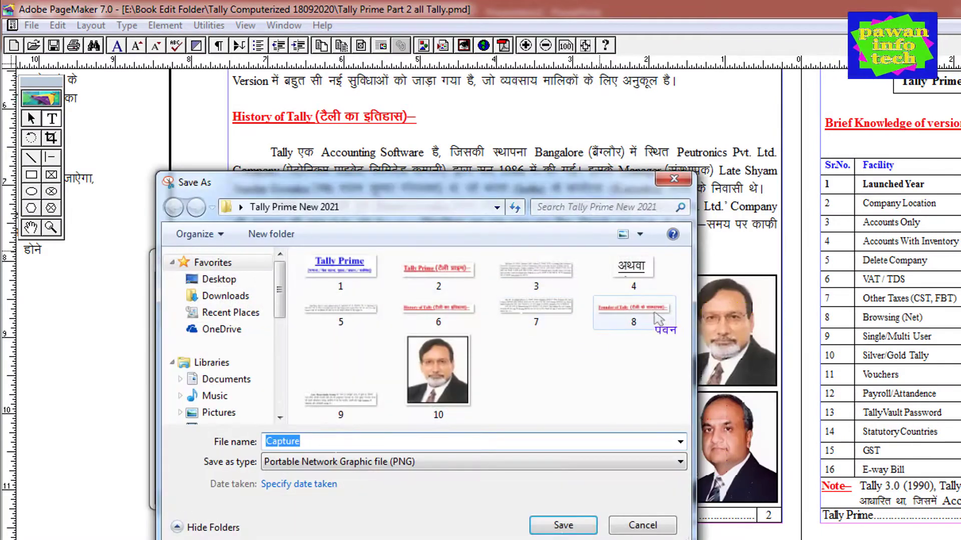
type("11")
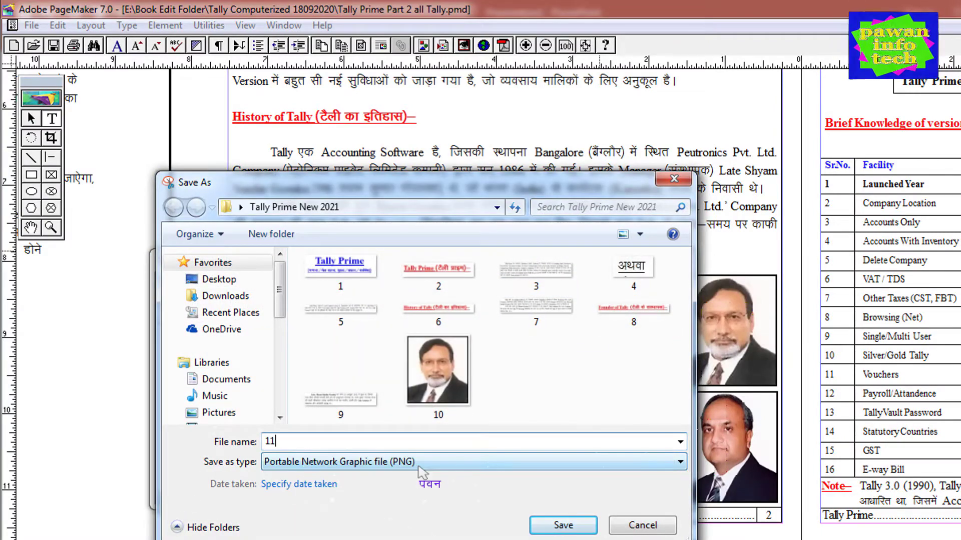
key("Return")
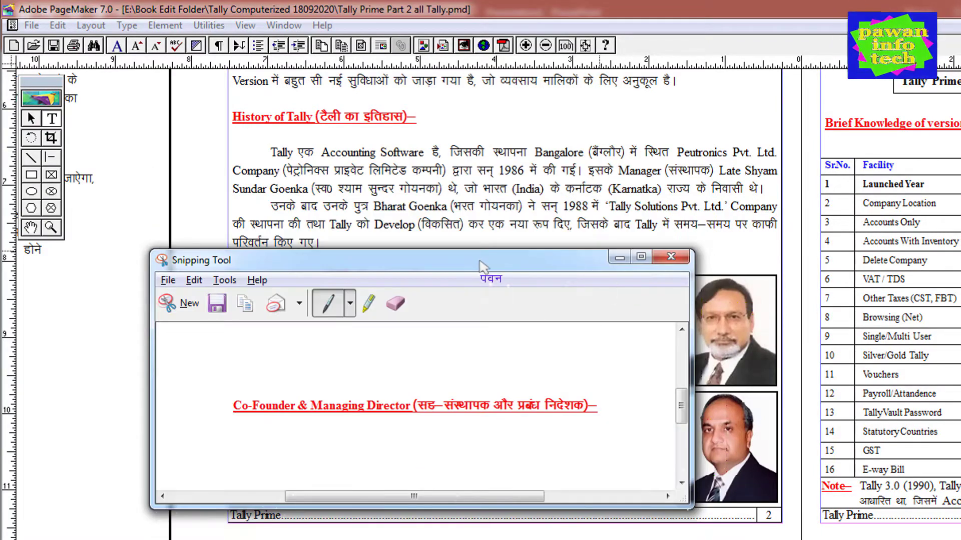
left_click_drag(479, 265, 505, 34)
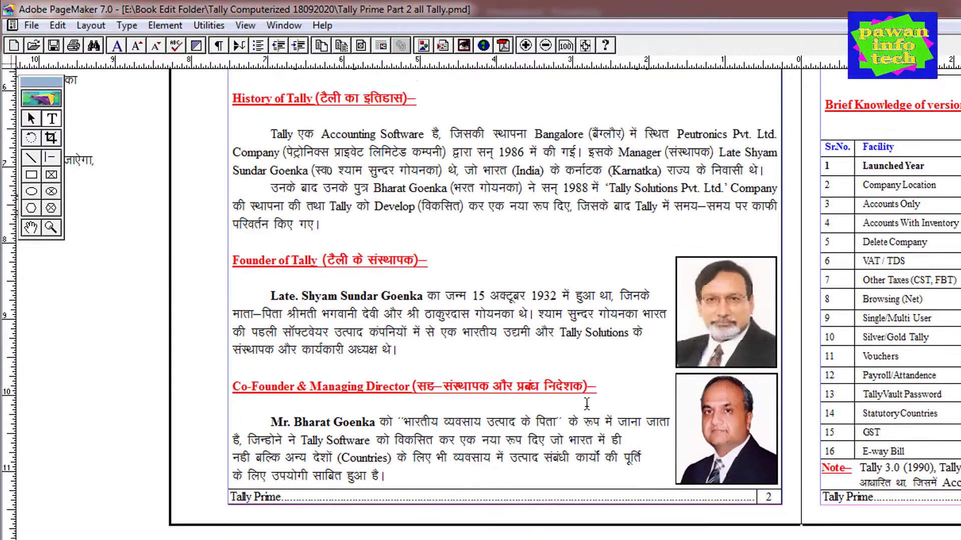
Snip the co-founder's photo and save it as a picture file.
scroll(564, 384, "down", 2)
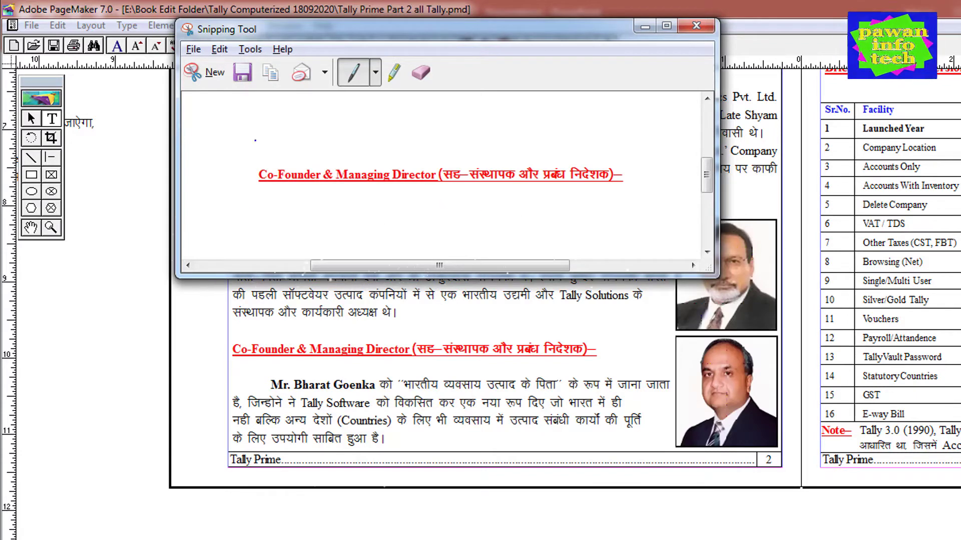
left_click(194, 74)
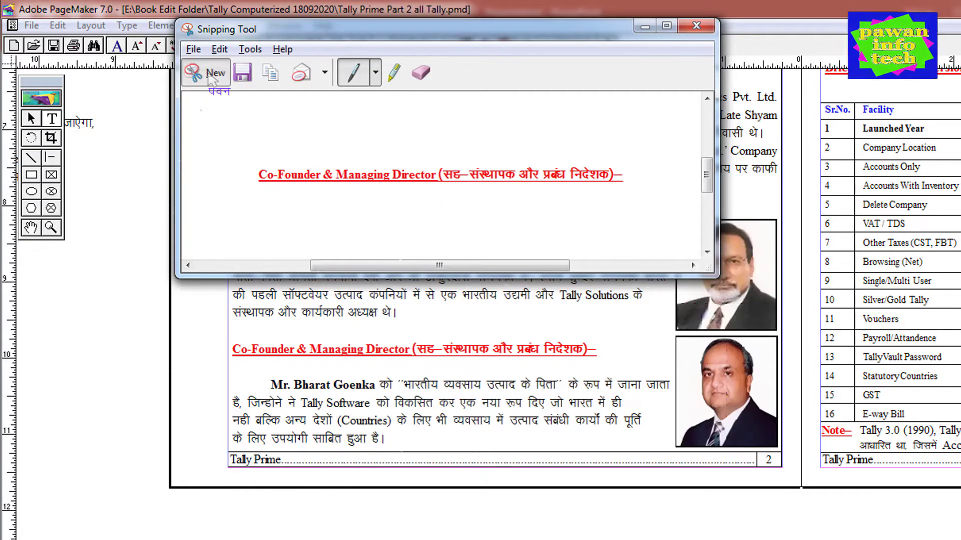
left_click_drag(230, 378, 676, 450)
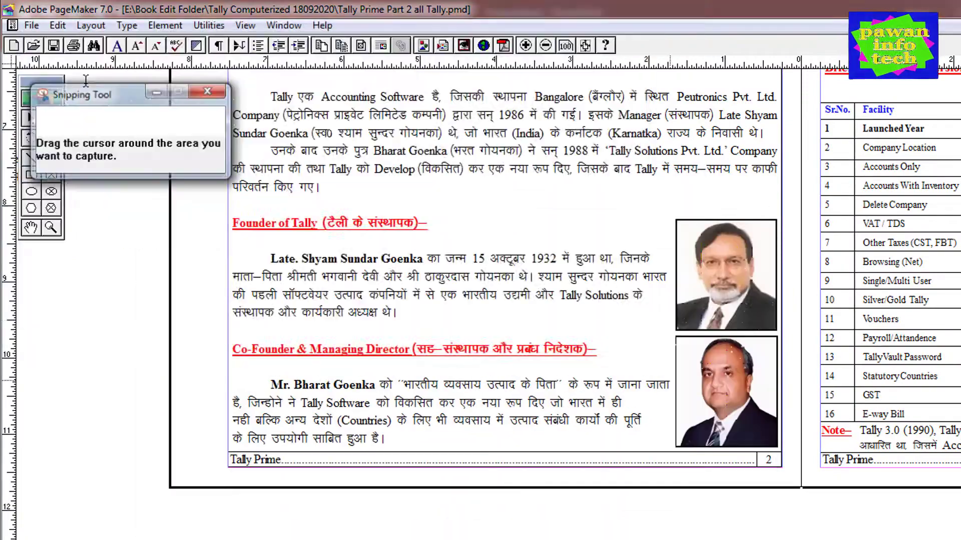
left_click_drag(674, 333, 779, 450)
key("ctrl+s")
key("Return")
Snip the Versions of Tally paragraph and save it as a picture file.
scroll(550, 300, "down", 5)
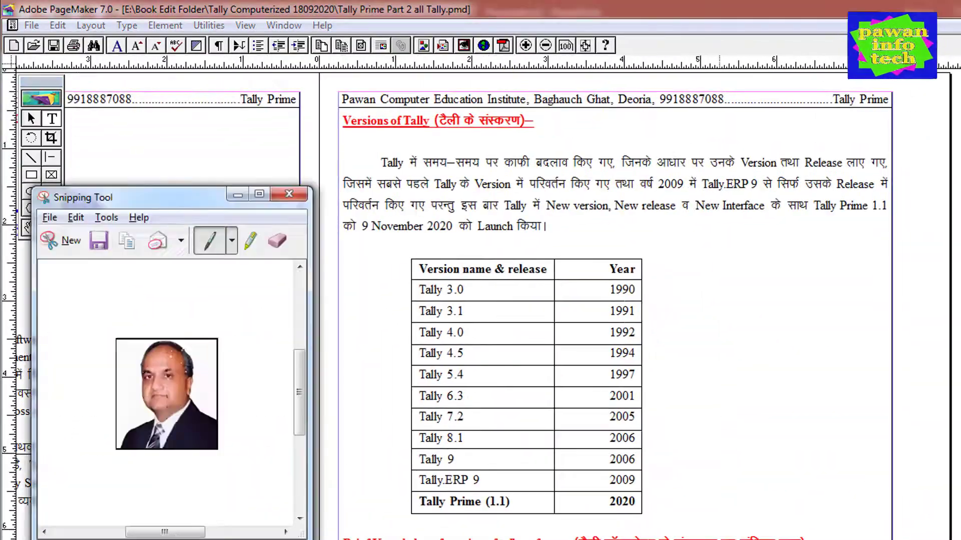
left_click(65, 240)
mouse_move(501, 112)
left_mouse_down()
mouse_move(389, 137)
mouse_move(896, 250)
left_mouse_up()
key("ctrl+s")
key("Return")
key("ctrl+n")
key("ctrl+s")
key("Return")
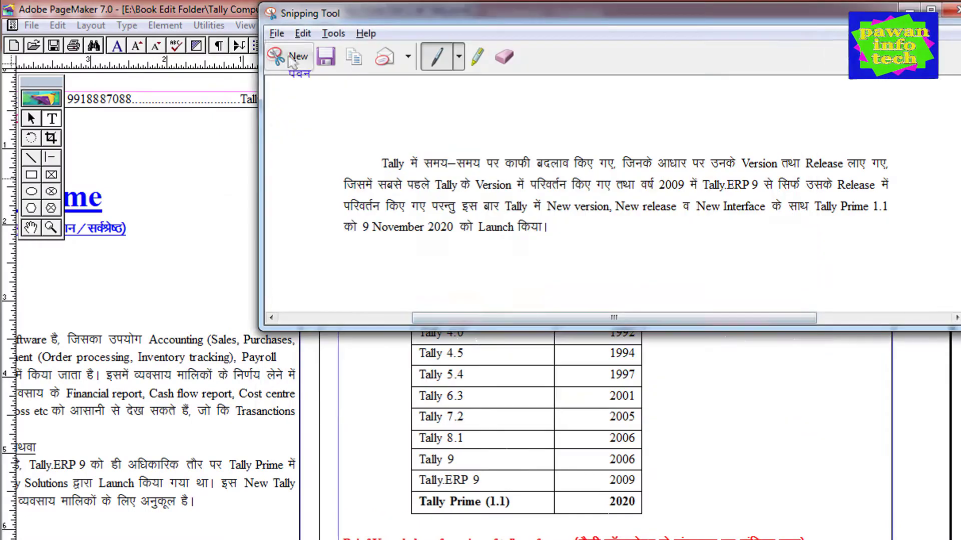
Snip the Tally version table and save it as a picture file.
key("ctrl+n")
left_click_drag(408, 255, 643, 521)
key("ctrl+s")
type("1")
key("Return")
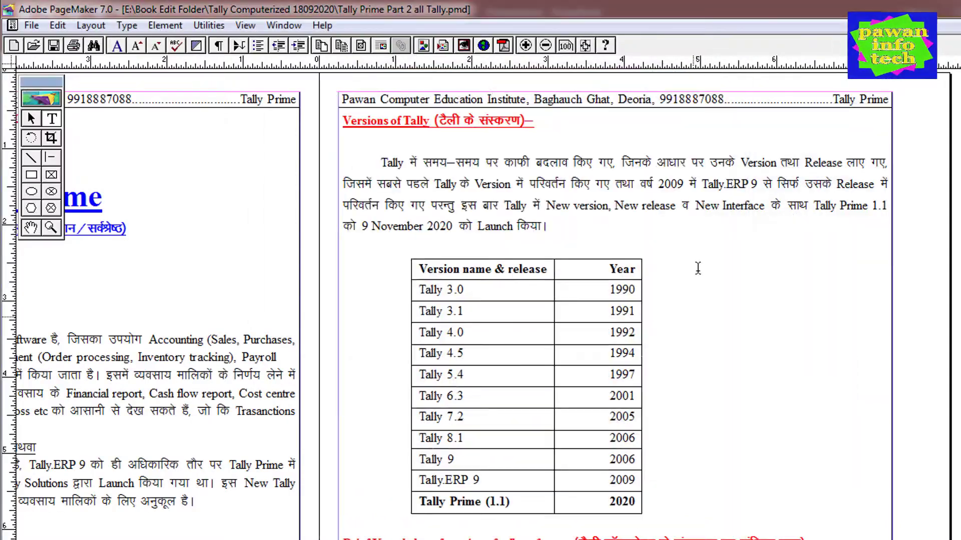
Snip and save the red Brief Knowledge heading, then zoom PageMaker out to the whole page.
scroll(621, 298, "down", 10)
key("ctrl+n")
left_click_drag(287, 89, 779, 122)
key("ctrl+s")
key("Return")
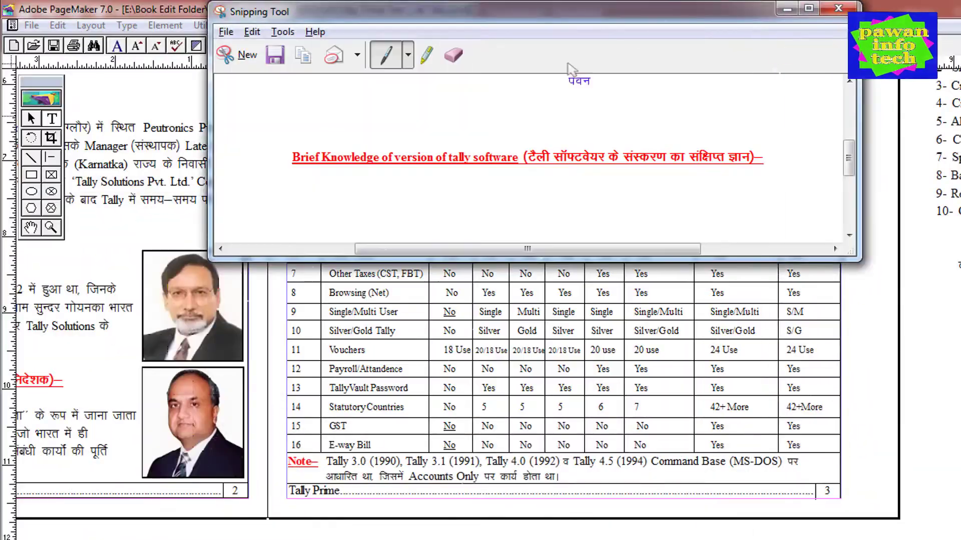
key("ctrl+0")
right_click(265, 98)
Set a custom view size, then snip and save the feature-comparison table.
left_click(300, 369)
type("1")
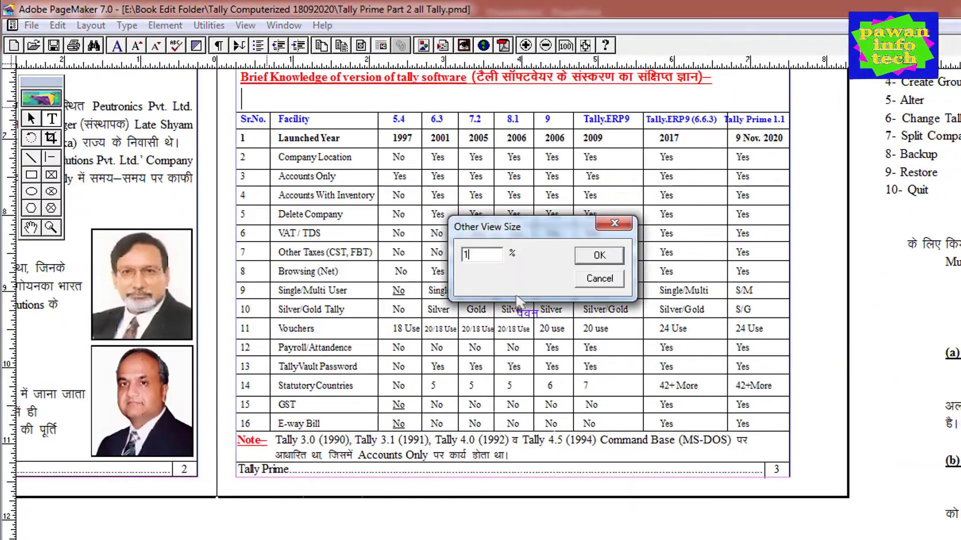
key("Return")
right_click(515, 296)
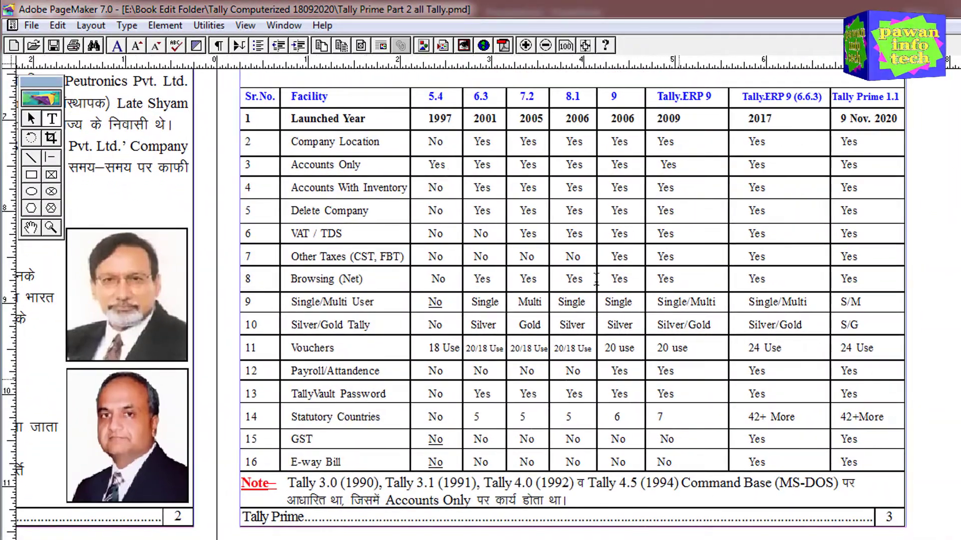
key("ctrl+n")
left_click_drag(239, 86, 906, 473)
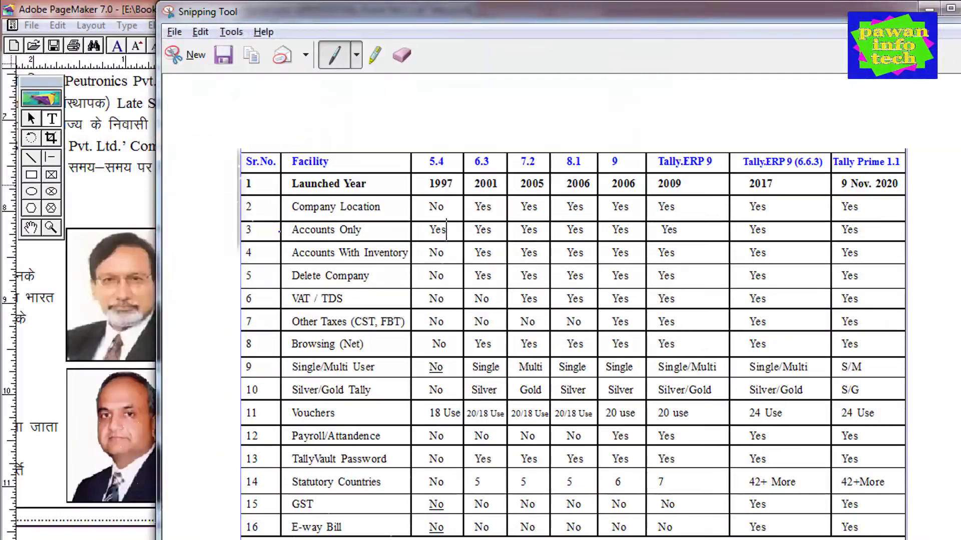
key("ctrl+s")
key("Return")
Snip and save the Note row below the table, then close the publication without saving.
scroll(632, 422, "down", 5)
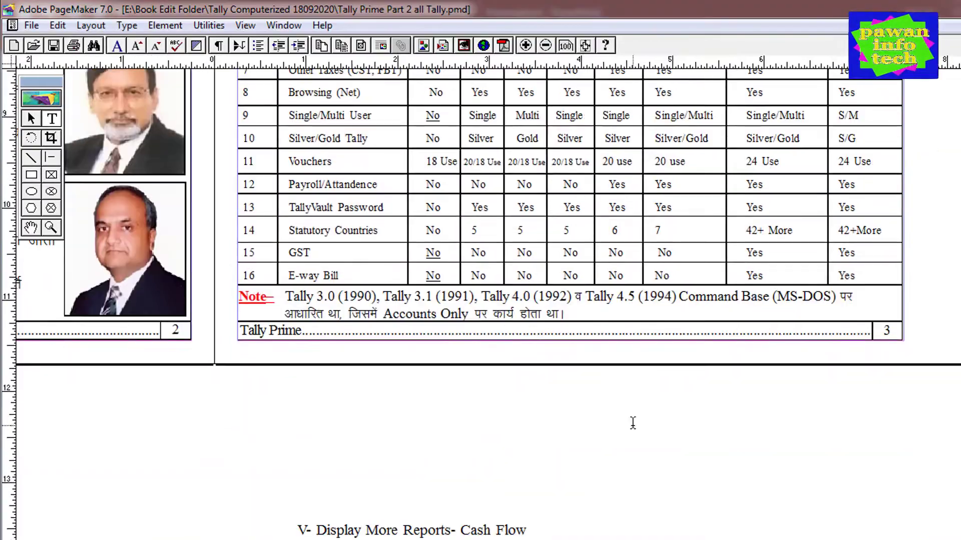
scroll(632, 422, "down", 5)
key("ctrl+n")
left_click_drag(239, 287, 902, 322)
key("ctrl+s")
key("Return")
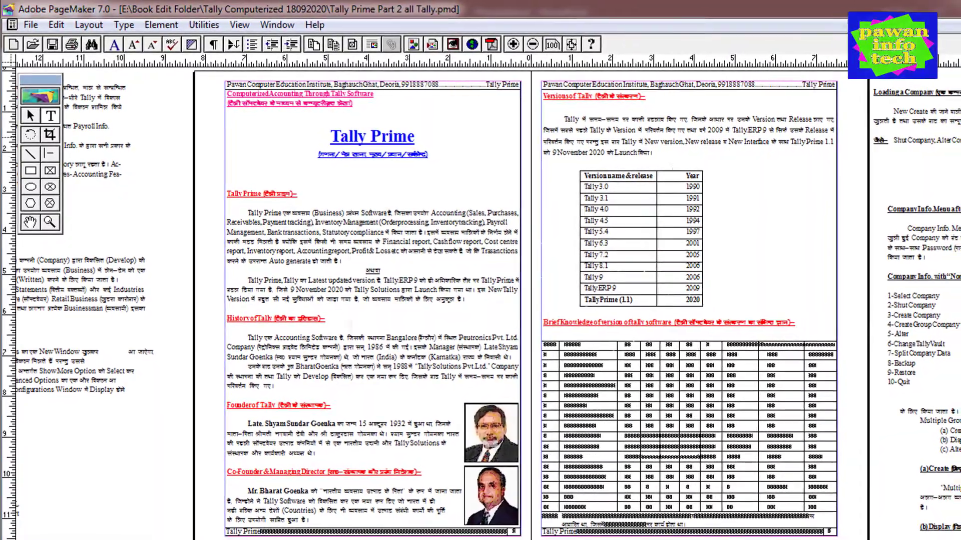
key("ctrl+w")
left_click(586, 333)
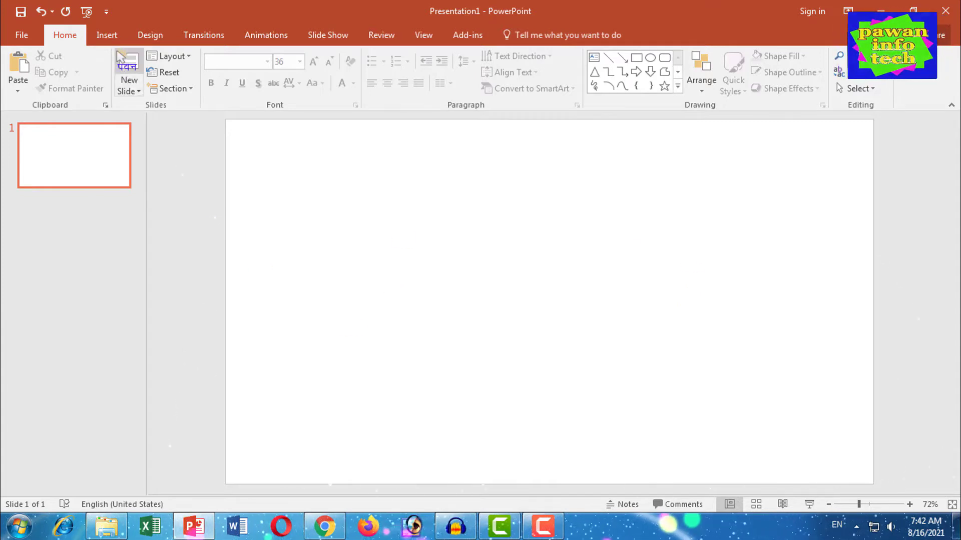
Insert picture 1, the Tally Prime title, from the Desktop's Tally Prime New 2021 folder onto slide 1.
left_click(108, 36)
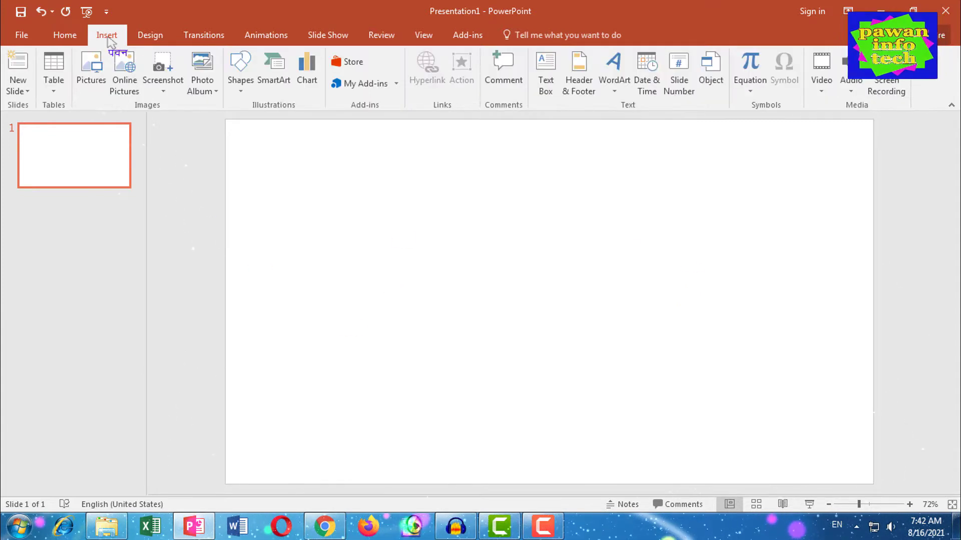
left_click(91, 83)
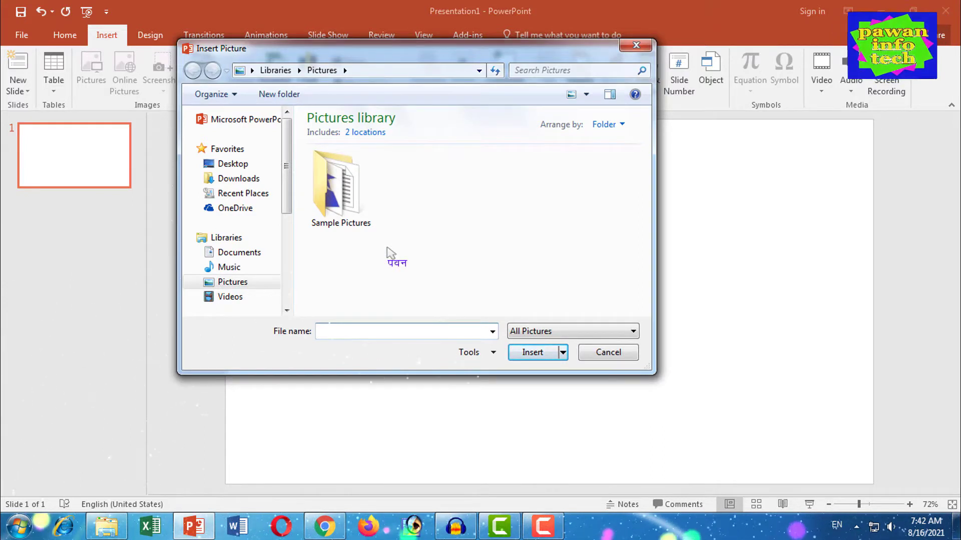
left_click(246, 169)
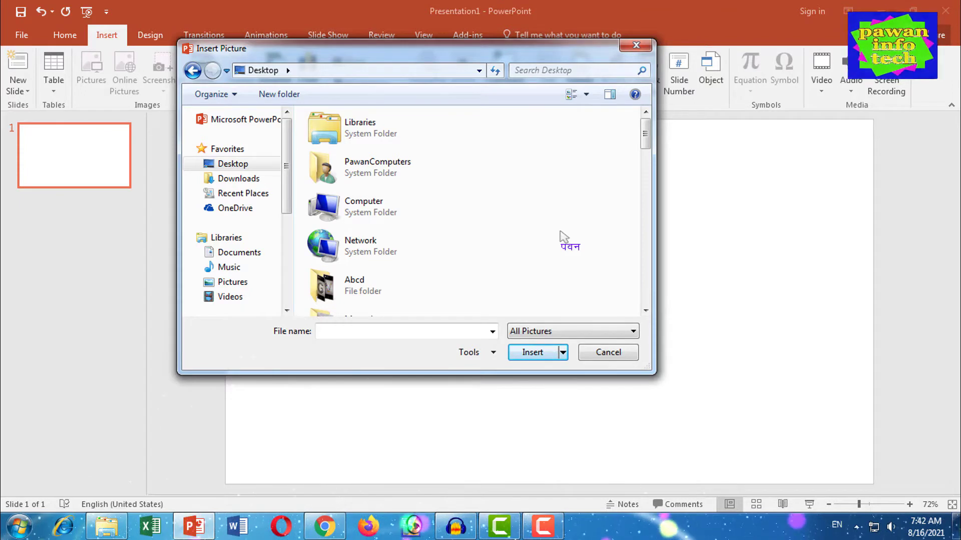
scroll(547, 251, "down", 5)
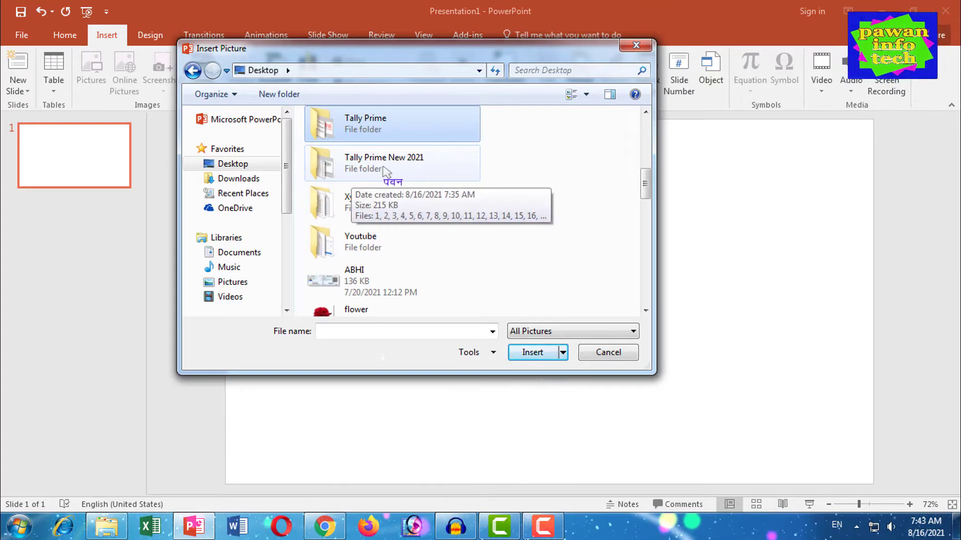
double_click(411, 165)
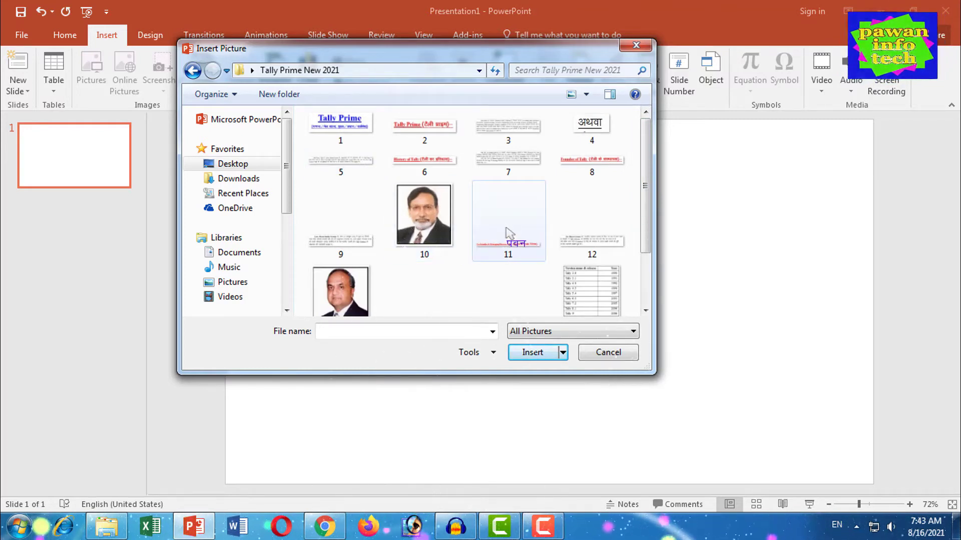
mouse_move(509, 233)
left_mouse_down()
mouse_move(610, 244)
mouse_move(645, 214)
mouse_move(659, 314)
mouse_move(654, 172)
mouse_move(386, 161)
mouse_move(343, 133)
left_mouse_up()
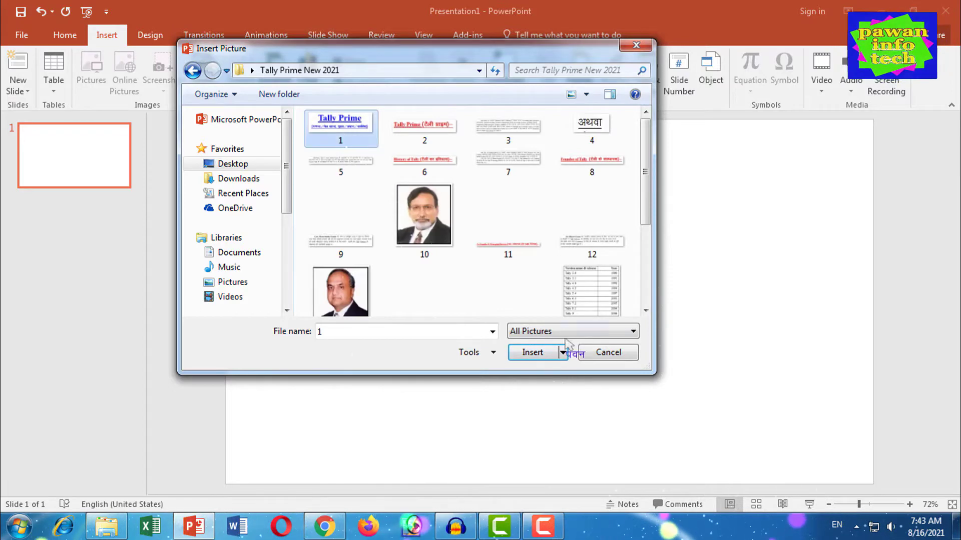
left_click(533, 353)
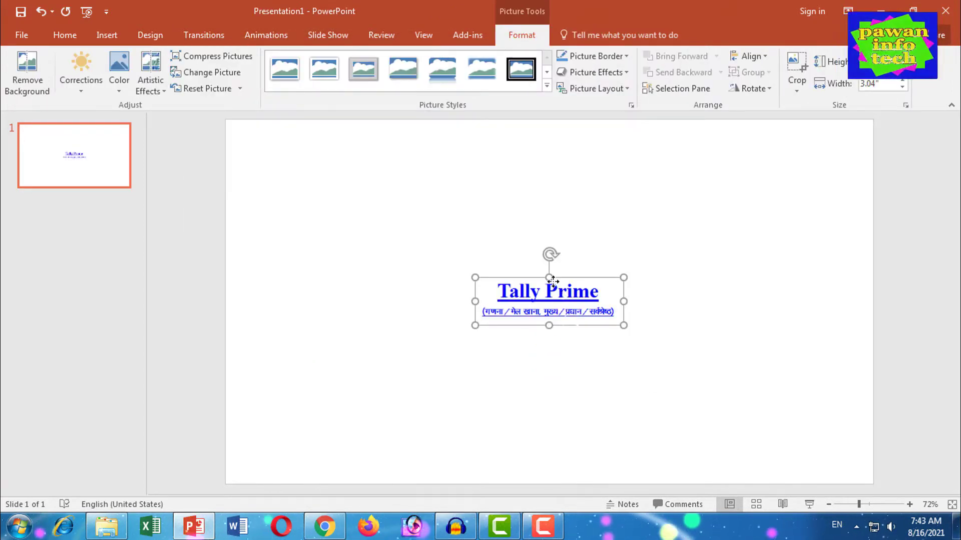
Move the Tally Prime title picture to the slide top, enlarge it and centre it.
left_click_drag(552, 282, 538, 159)
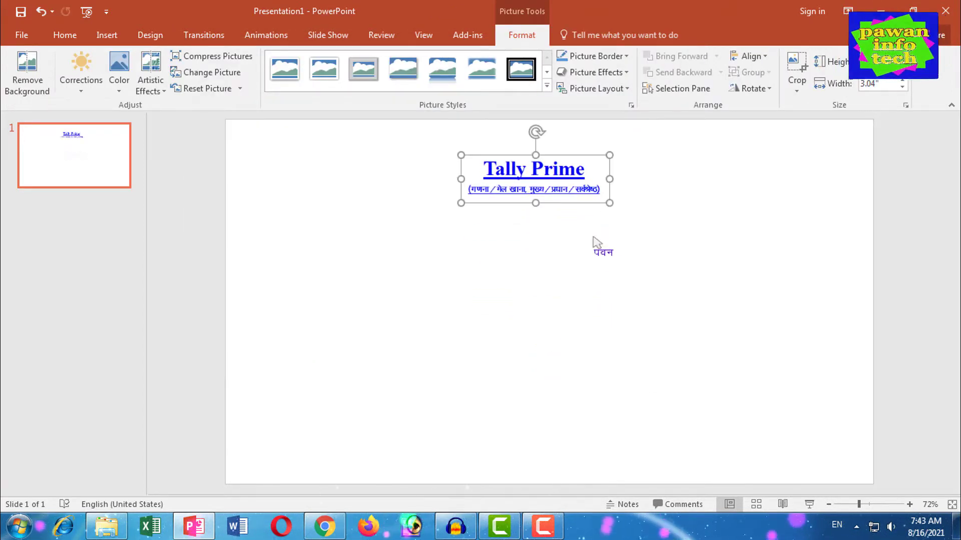
left_click_drag(609, 202, 695, 230)
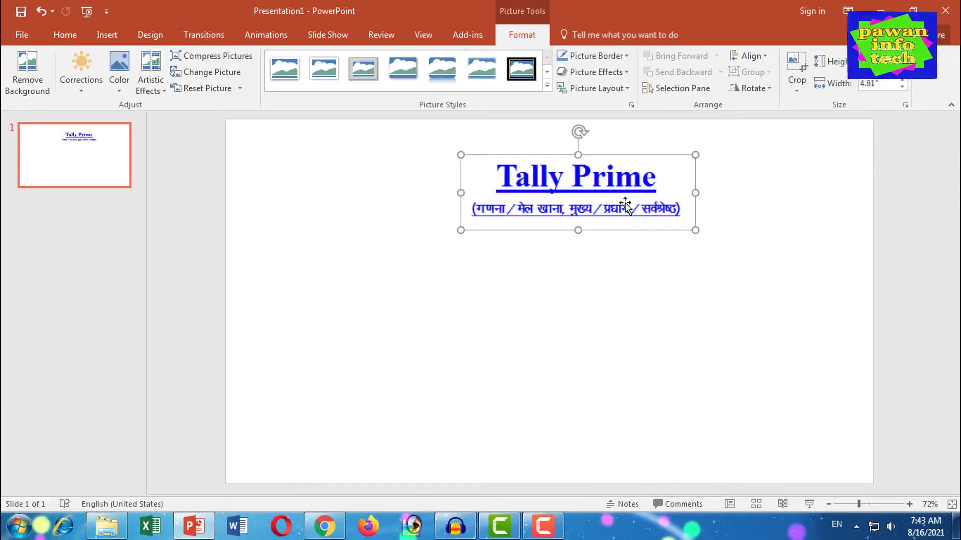
left_click_drag(625, 205, 557, 193)
left_click(534, 301)
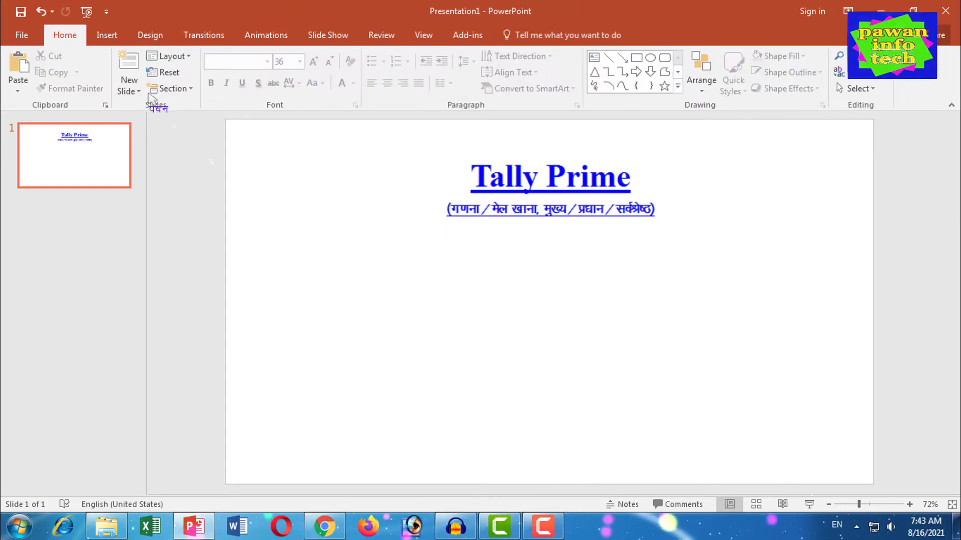
Insert picture 2, the red Tally Prime heading, at left below the title, slightly shrunk.
left_click(108, 36)
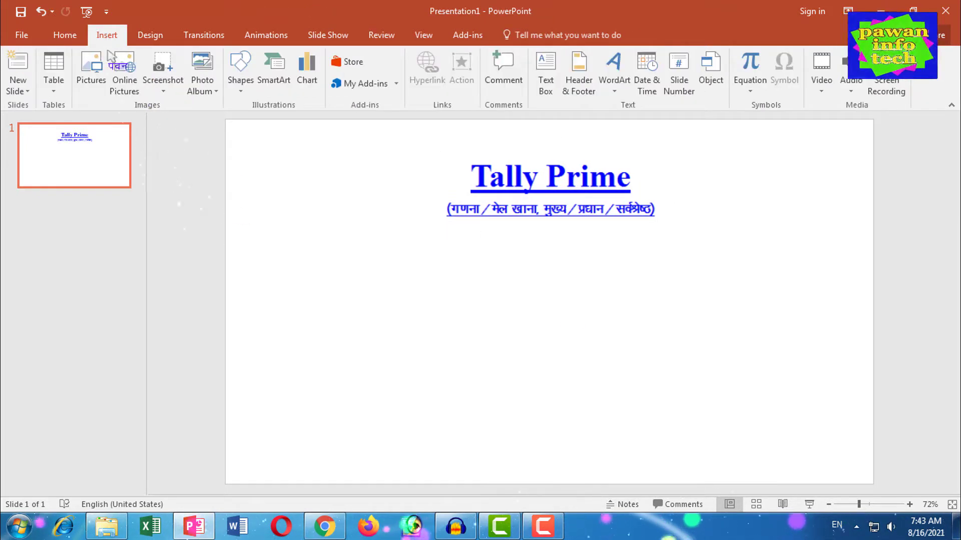
left_click(92, 76)
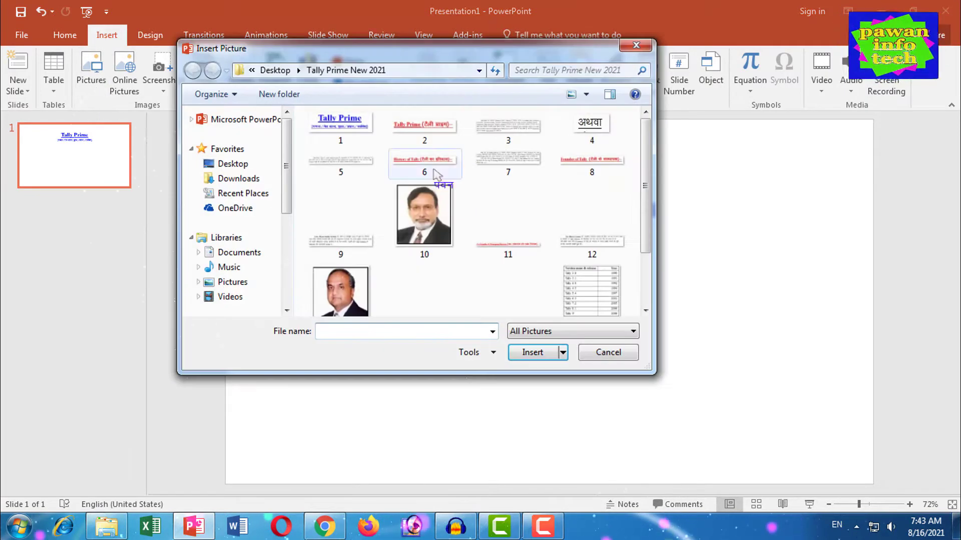
left_click(419, 146)
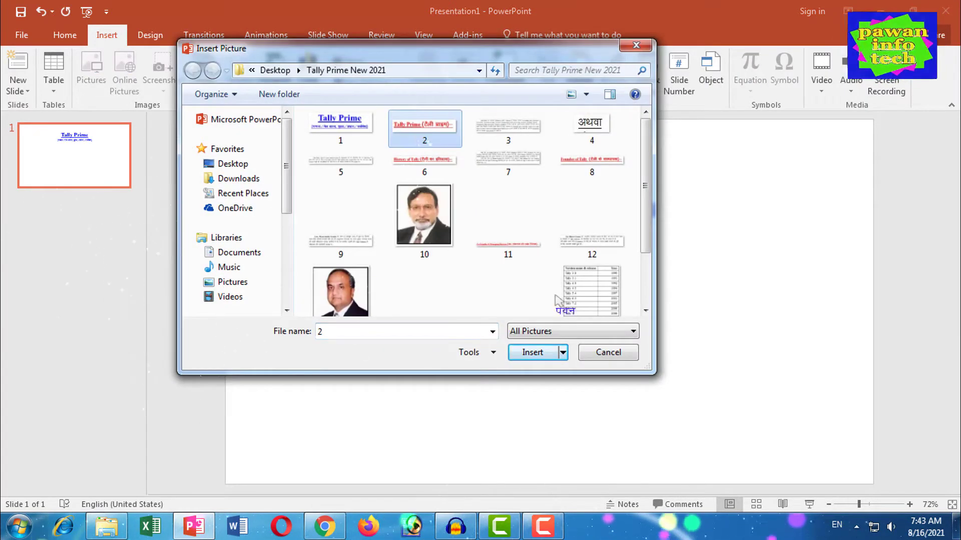
left_click(532, 354)
mouse_move(551, 302)
left_mouse_down()
mouse_move(333, 270)
mouse_move(397, 286)
mouse_move(378, 274)
left_mouse_up()
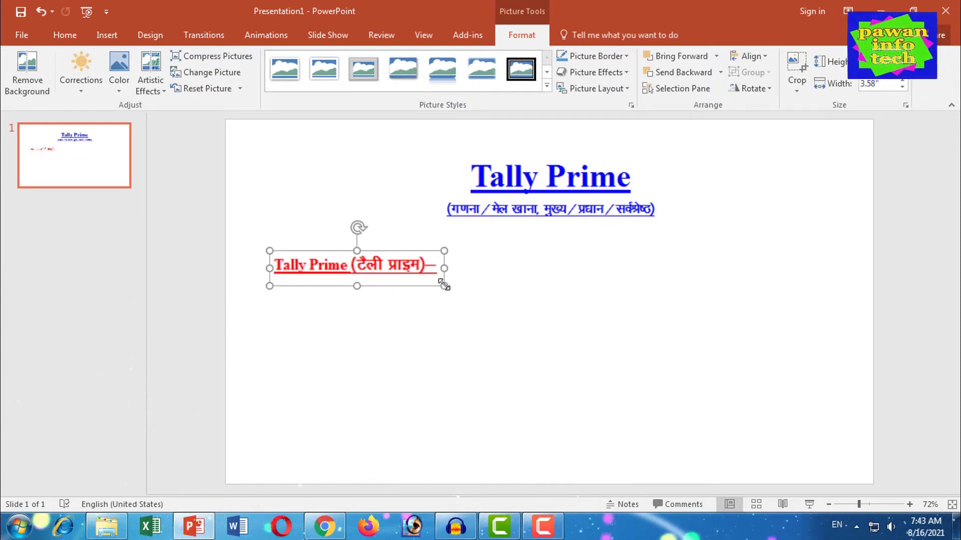
left_click_drag(441, 290, 398, 265)
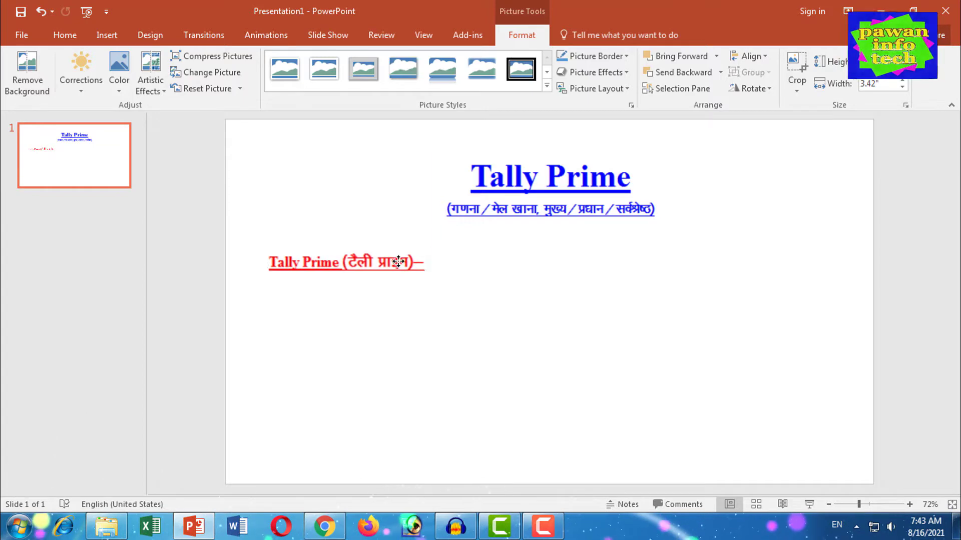
Insert picture 3, the descriptive paragraph, below the red heading and widen it across the slide.
left_click(106, 35)
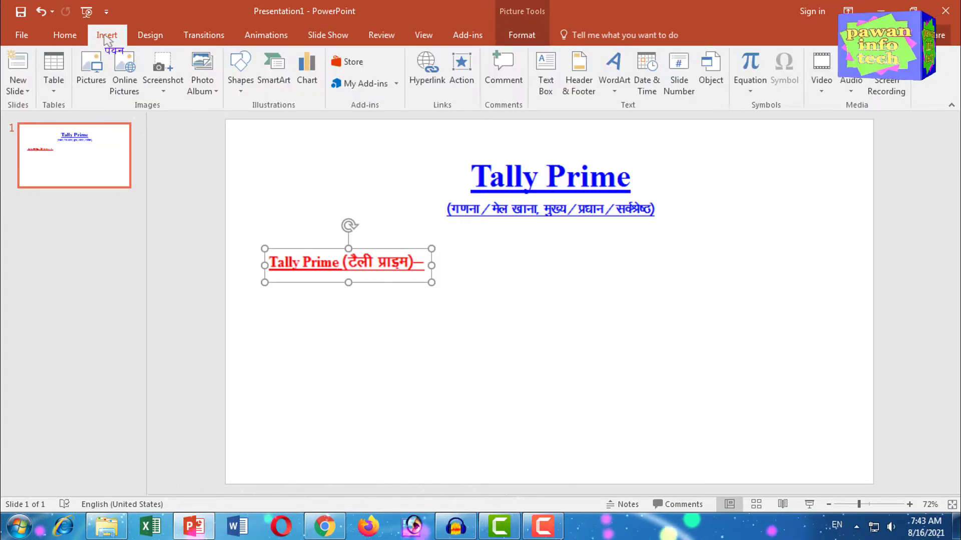
left_click(96, 75)
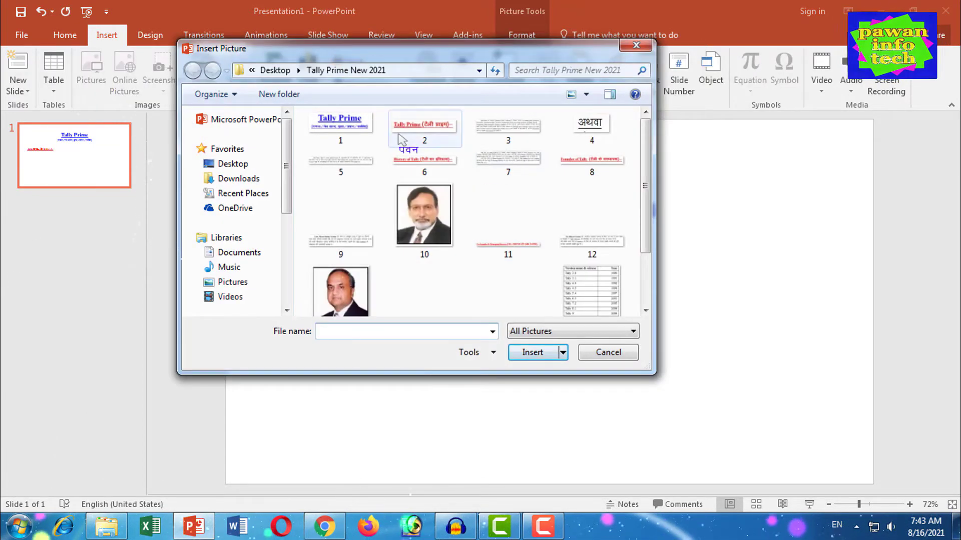
double_click(508, 131)
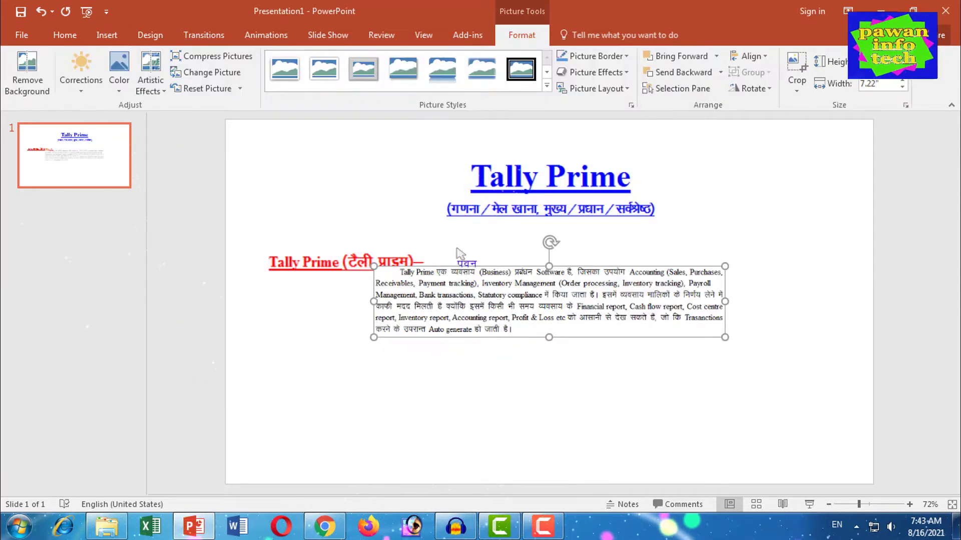
left_click_drag(503, 295, 413, 316)
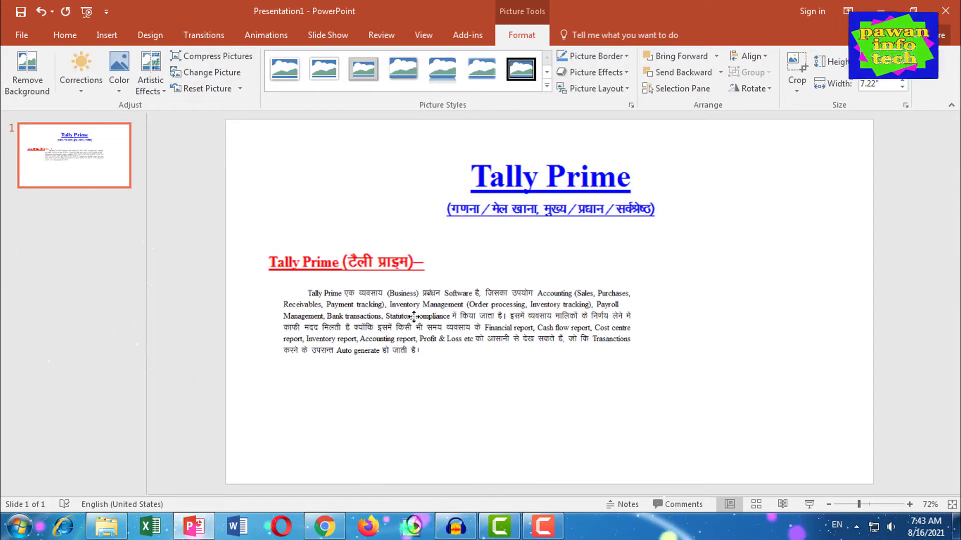
left_click_drag(644, 365, 710, 404)
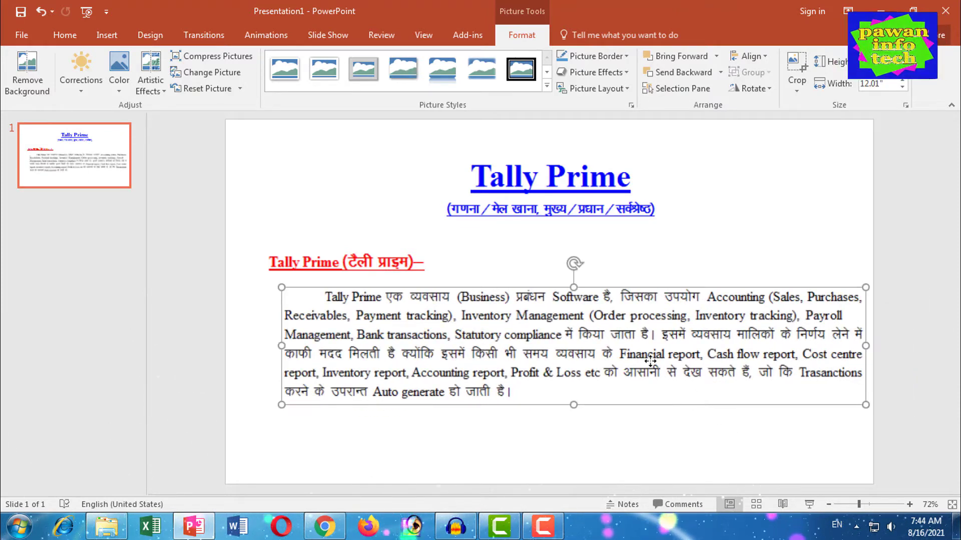
left_click(477, 285)
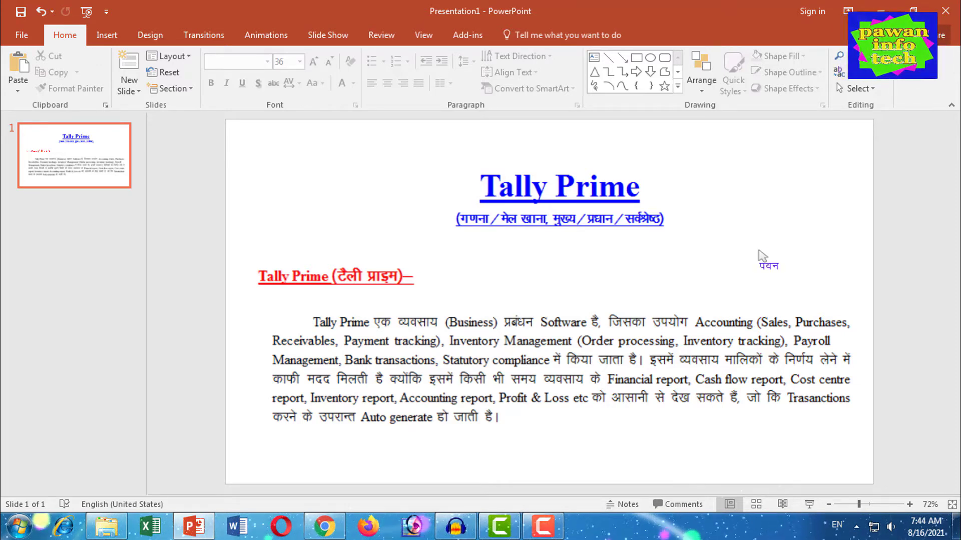
left_click(128, 296)
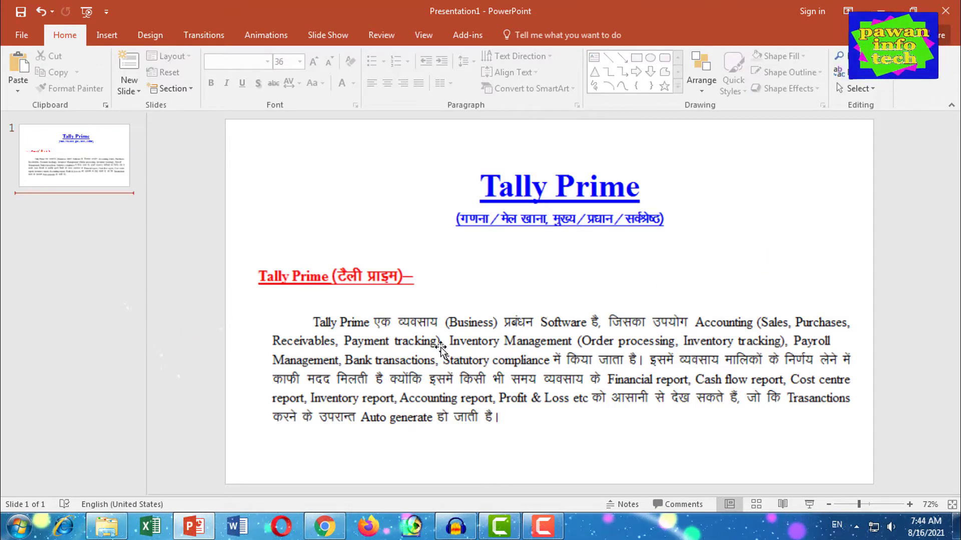
left_click(72, 164)
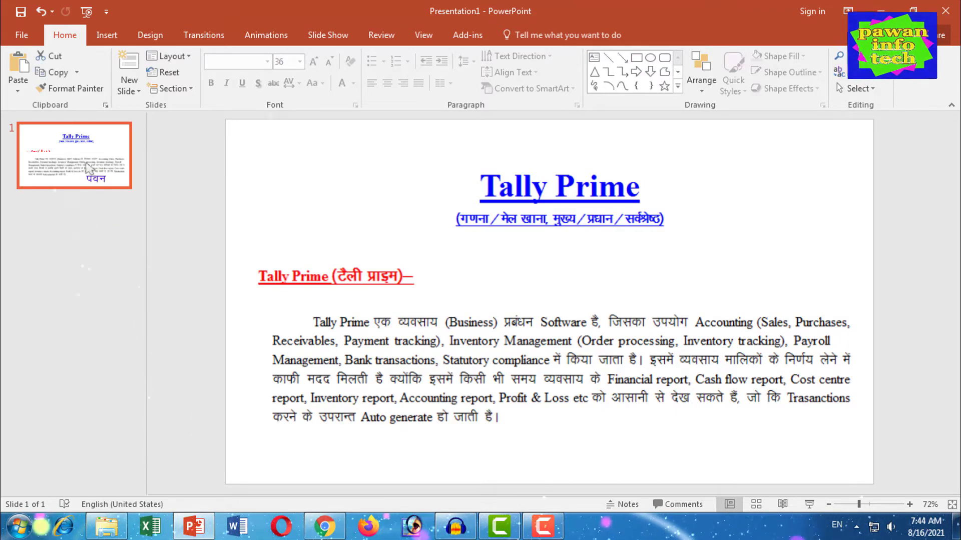
Add a blank slide 2 and place picture 4, the अथवा heading, near its top.
left_click(134, 92)
left_click(151, 263)
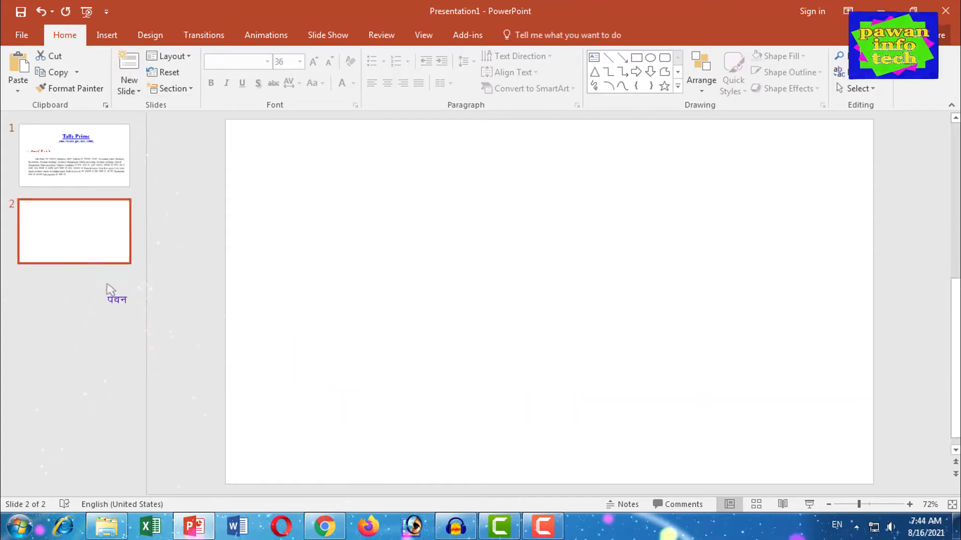
left_click(106, 35)
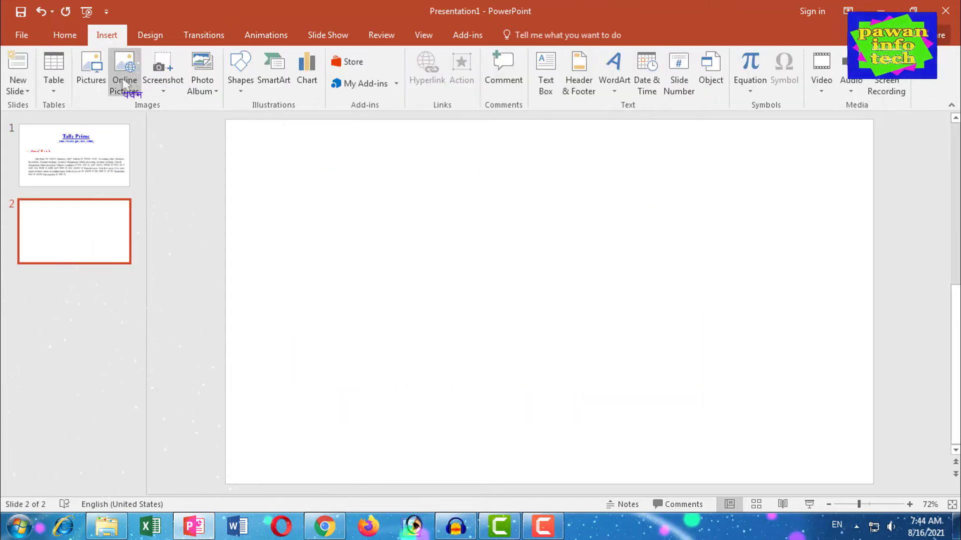
left_click(92, 70)
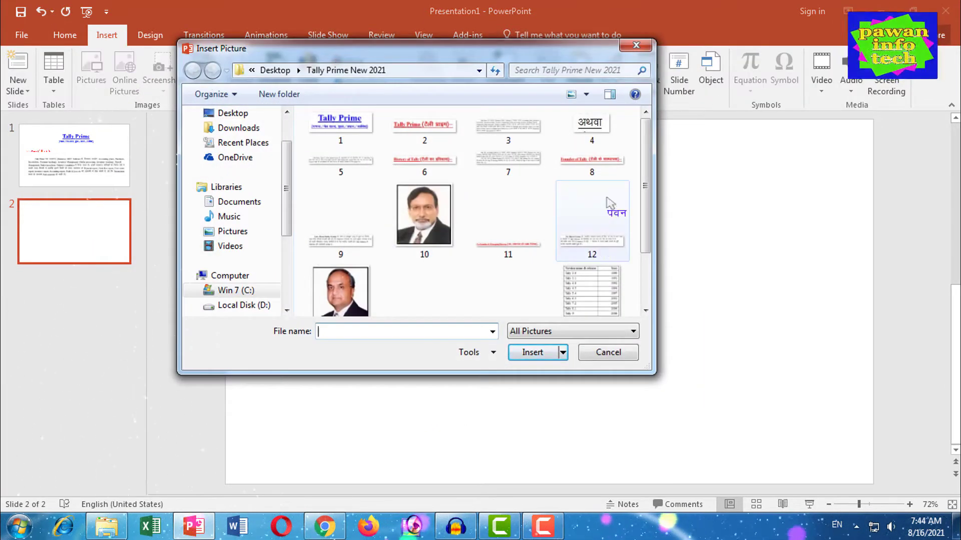
double_click(594, 138)
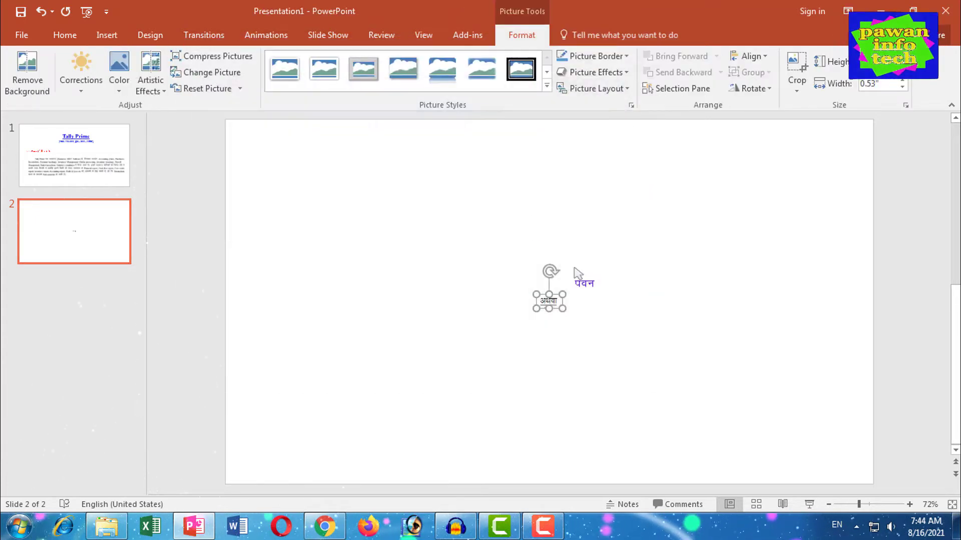
left_click_drag(572, 186, 553, 178)
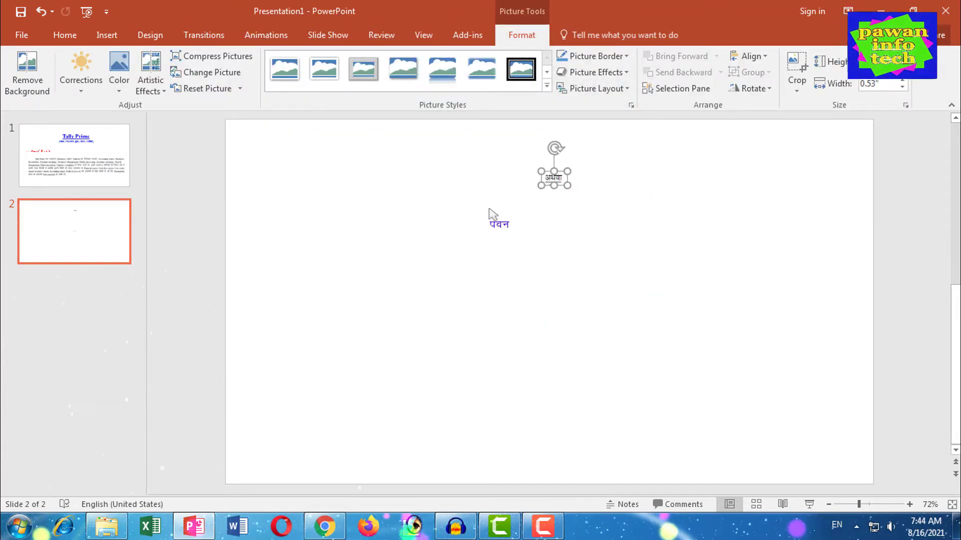
Insert picture 5, the latest-version paragraph, under the heading, then add blank slide 3.
left_click(107, 35)
left_click(92, 70)
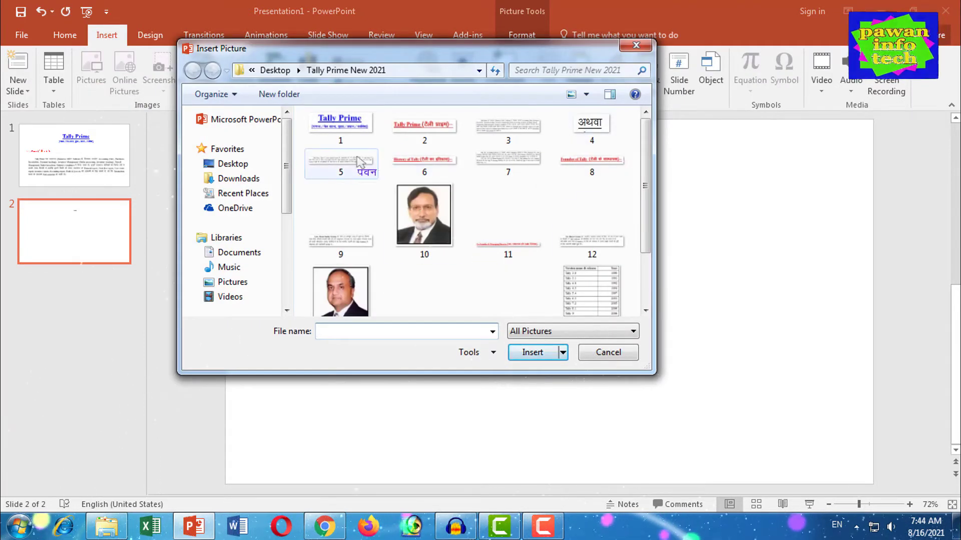
double_click(341, 160)
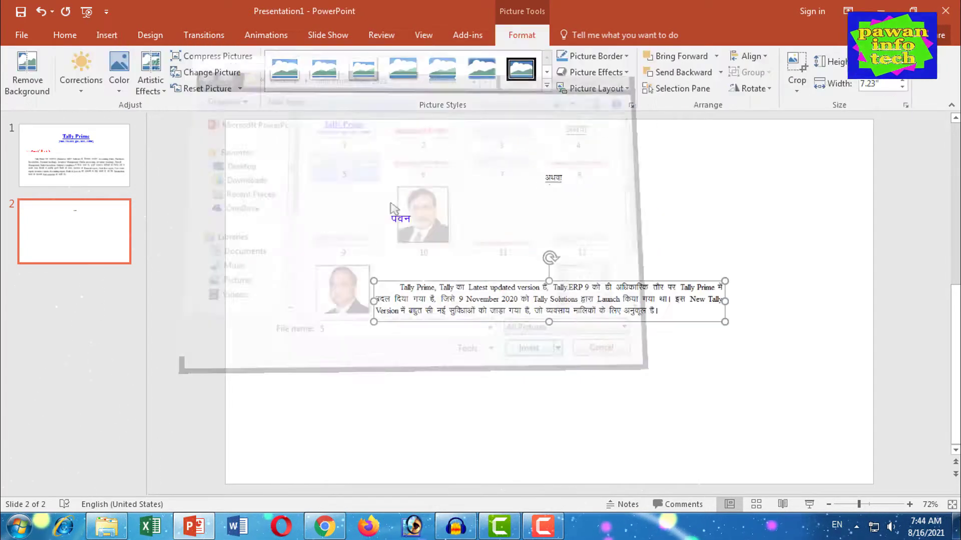
left_click_drag(581, 299, 516, 288)
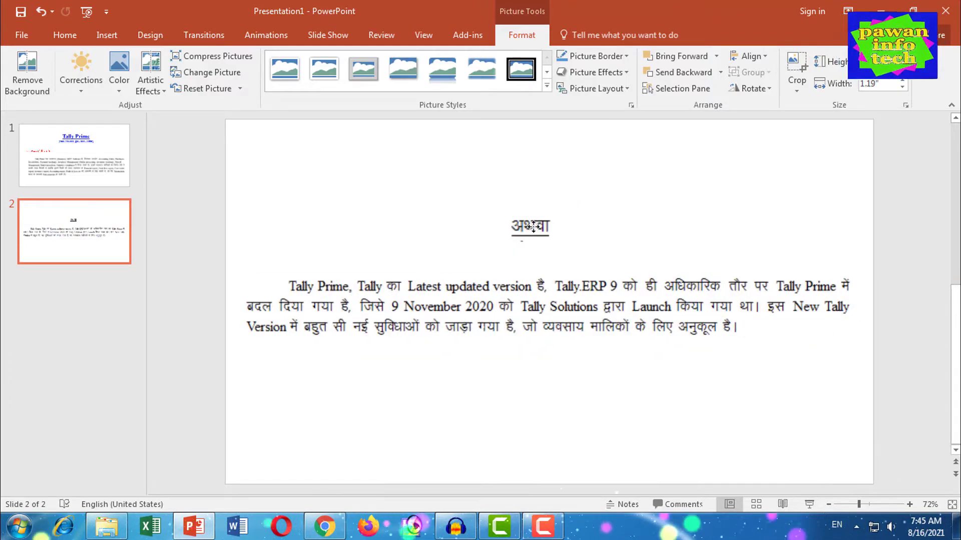
left_click(107, 35)
left_click(18, 65)
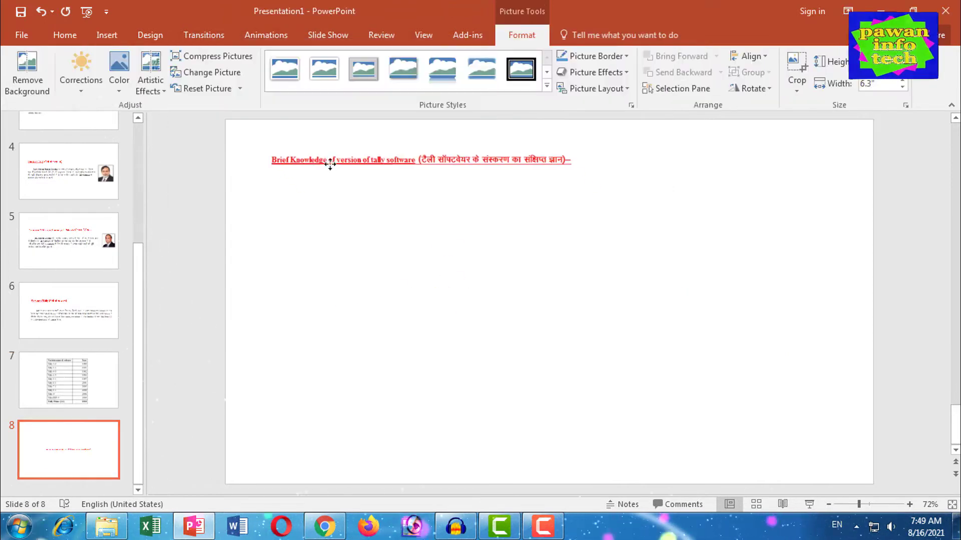
Enlarge the version comparison table picture on slide 8 and fine-tune its position.
left_click_drag(744, 460, 780, 479)
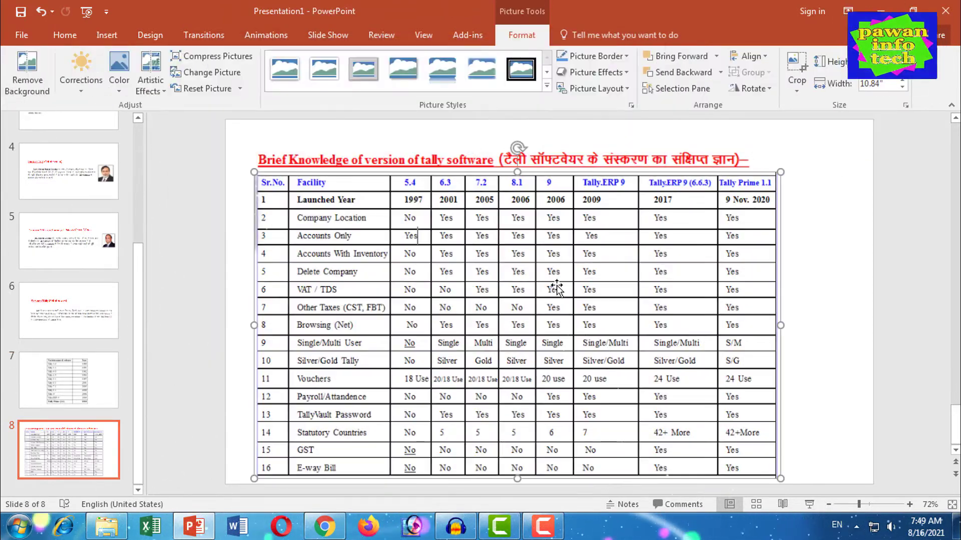
left_click_drag(516, 249, 520, 240)
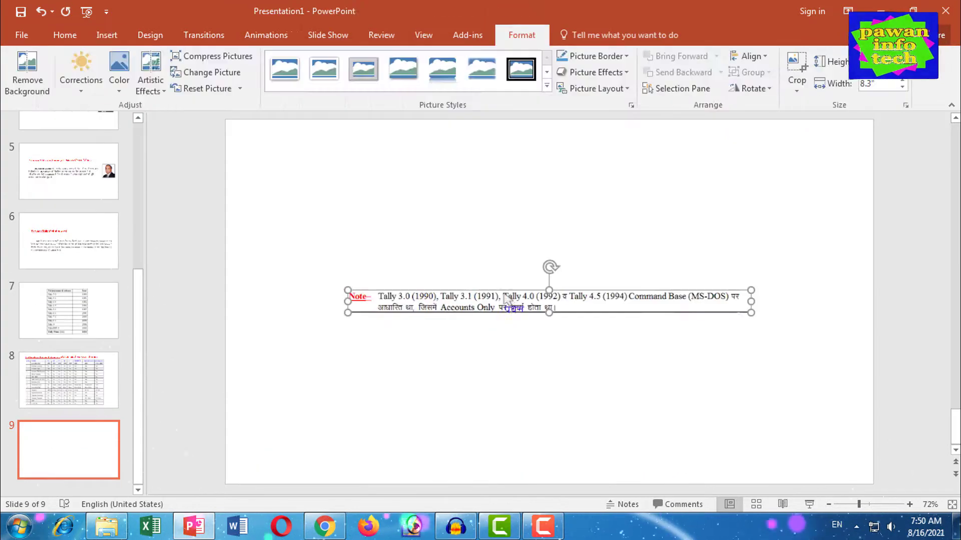
left_click_drag(730, 281, 681, 301)
left_click(592, 408)
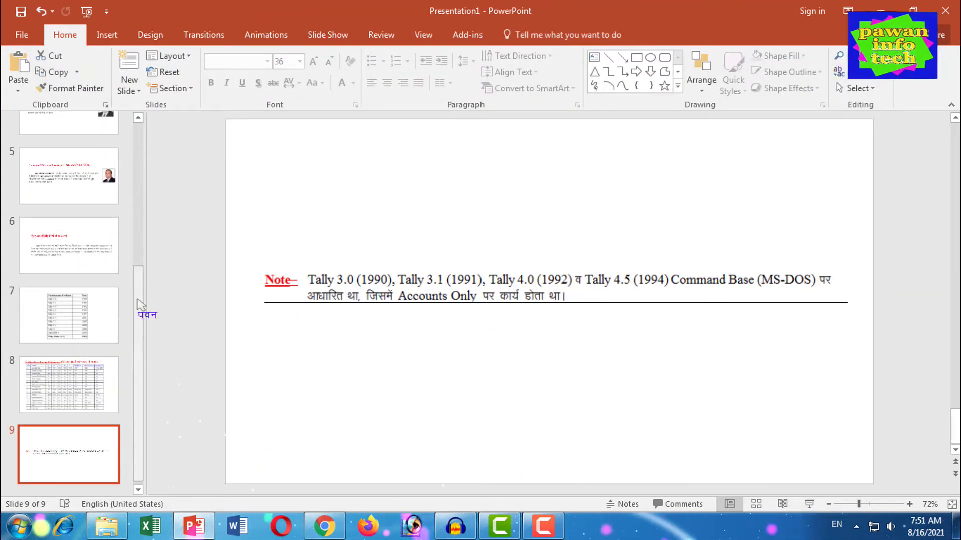
mouse_move(141, 305)
left_mouse_down()
mouse_move(150, 149)
mouse_move(146, 393)
left_mouse_up()
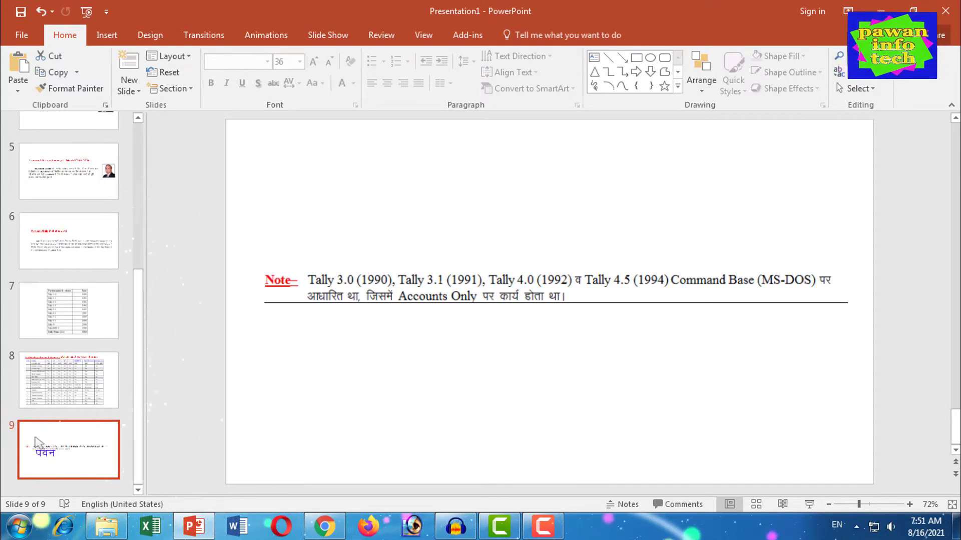
left_click_drag(36, 442, 140, 413)
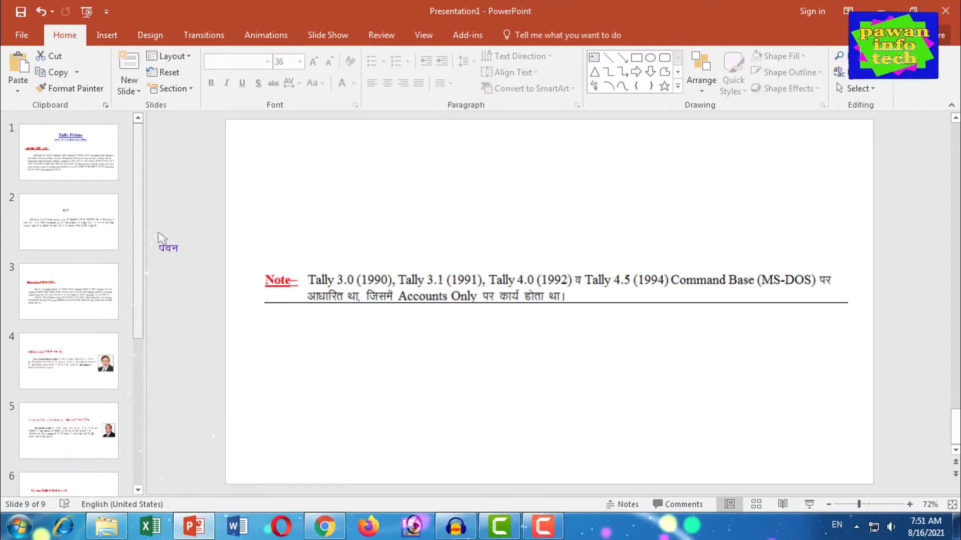
left_click_drag(140, 412, 299, 280)
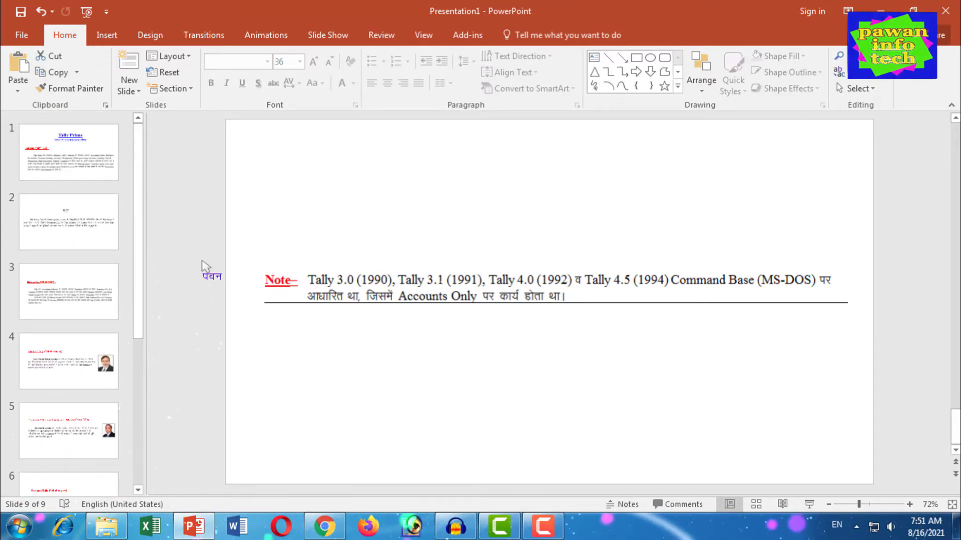
left_click_drag(117, 134, 28, 41)
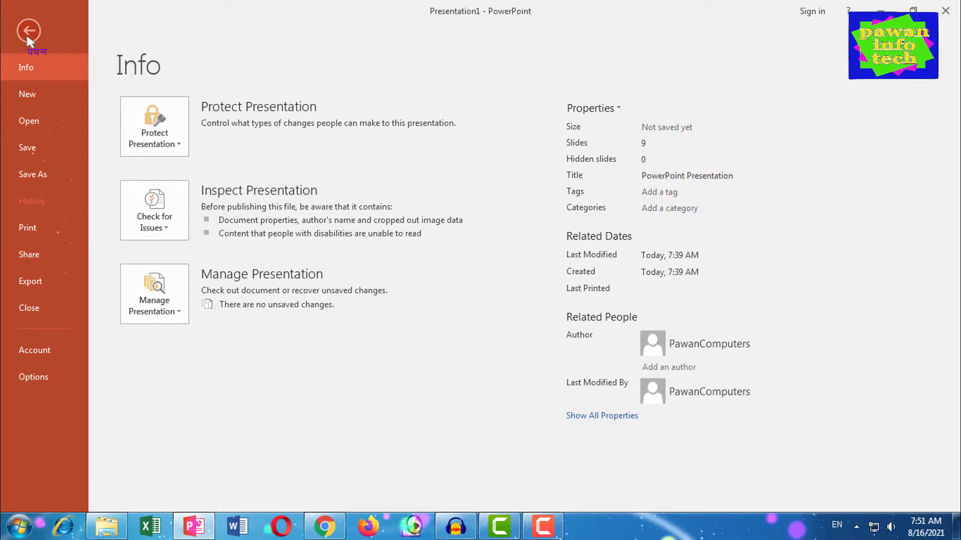
Save As to the Desktop with the file name 'Presentation1 for tally prime'.
mouse_move(26, 36)
left_mouse_down()
mouse_move(50, 178)
mouse_move(41, 151)
left_mouse_up()
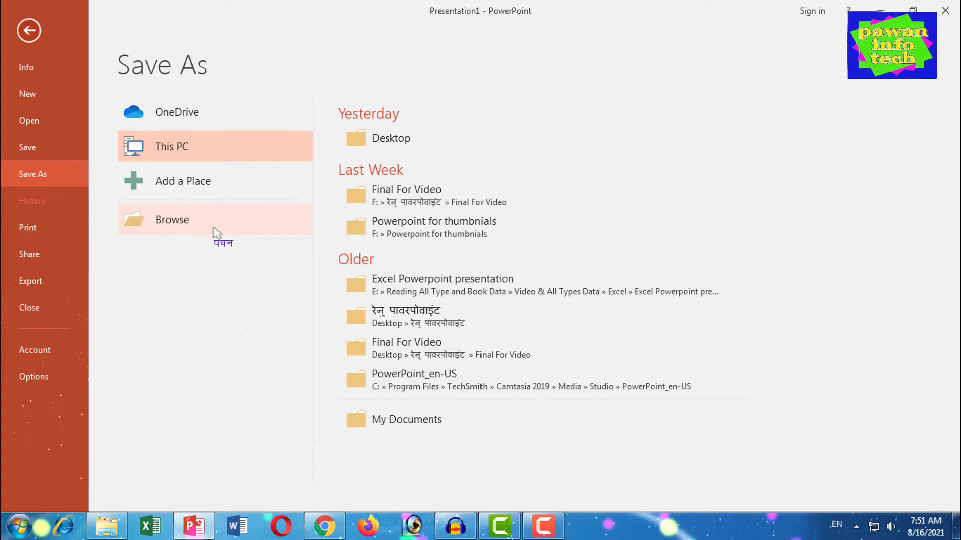
left_click(175, 226)
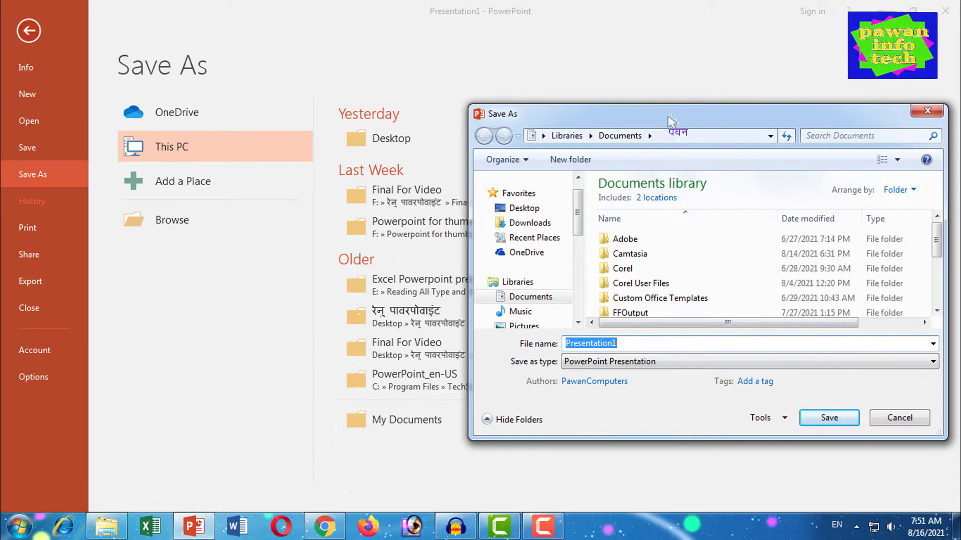
left_click_drag(671, 117, 561, 73)
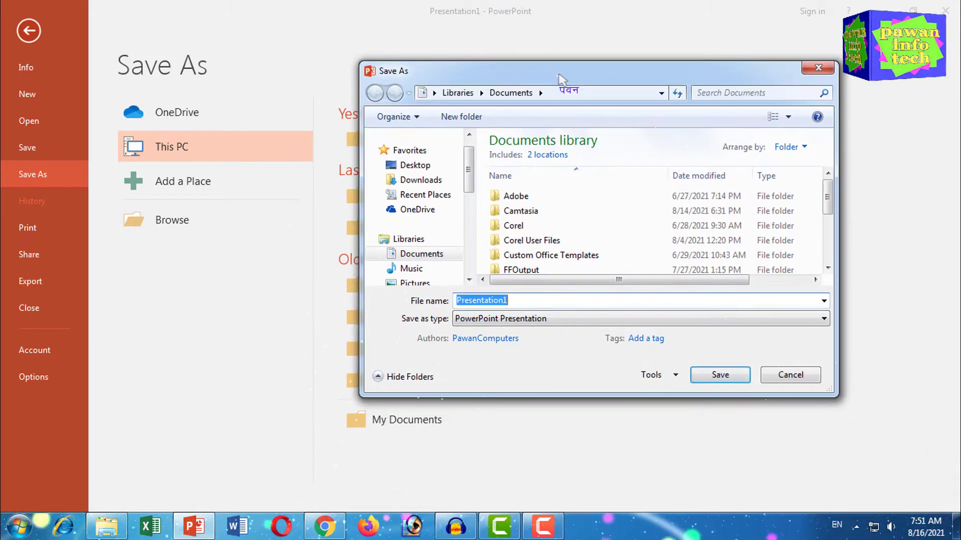
left_click(418, 165)
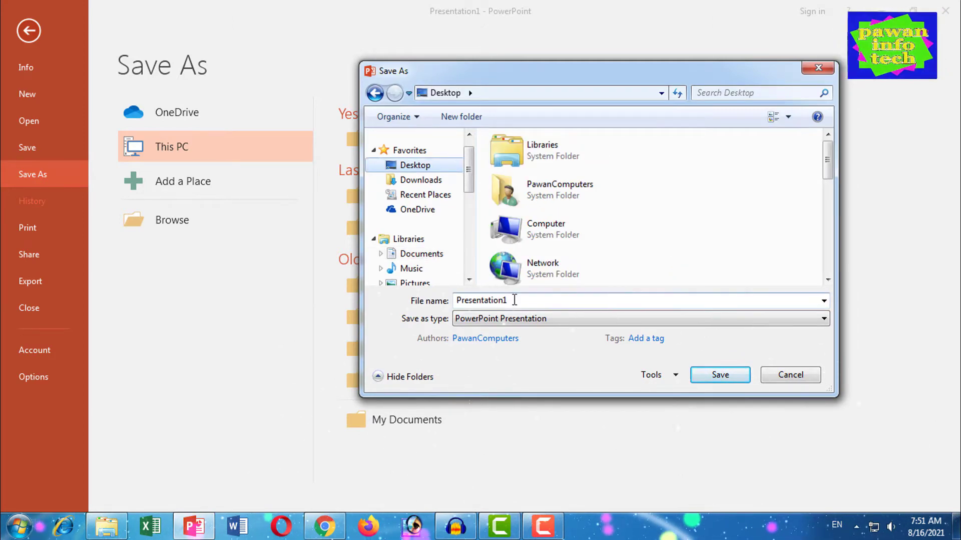
left_click(514, 300)
type("for tally prime")
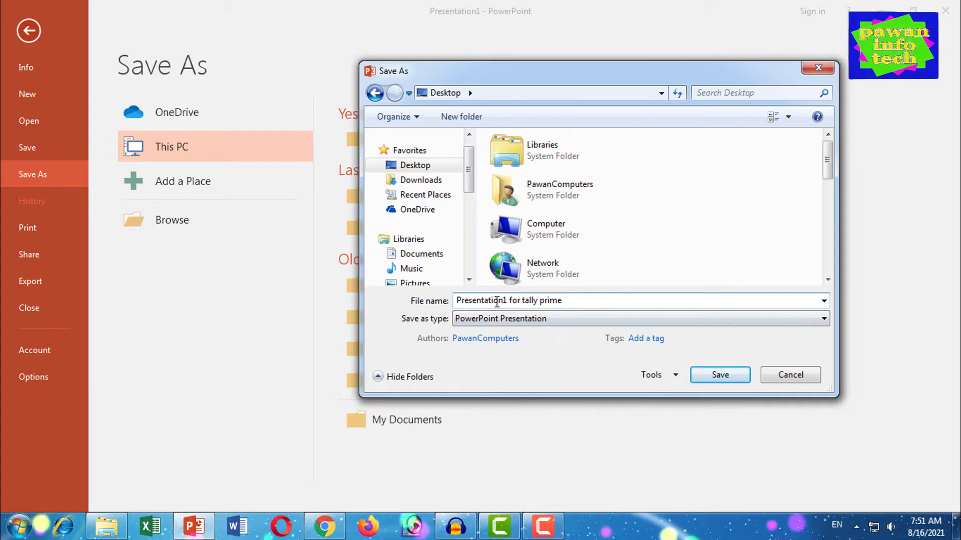
left_click(721, 375)
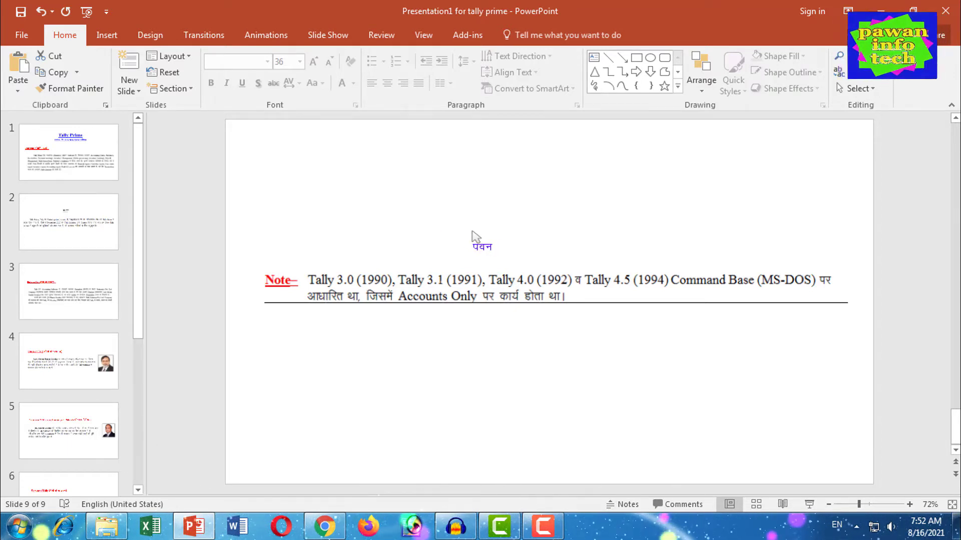
Jump to slide 1, select the Tally Prime title picture, and bring up the Animations effects.
key("Home")
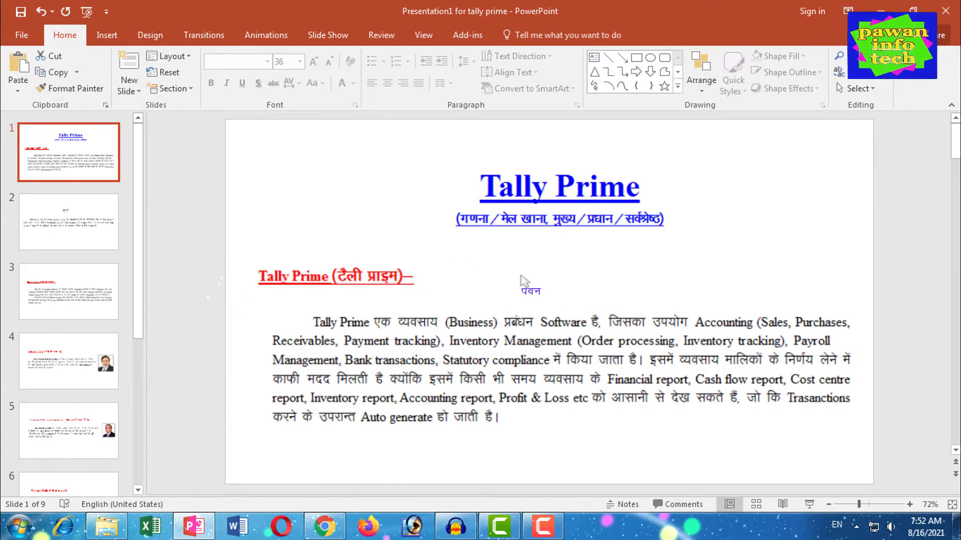
left_click(545, 212)
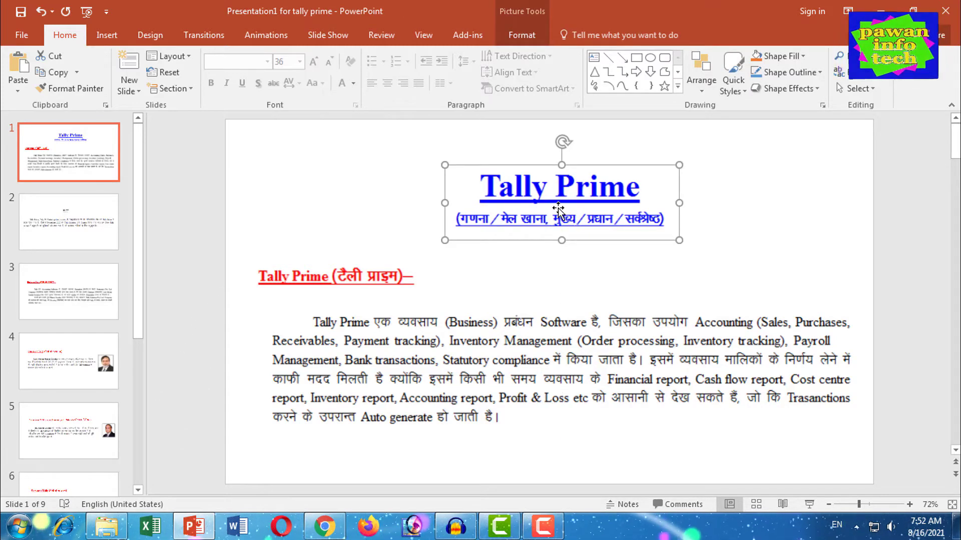
left_click(208, 41)
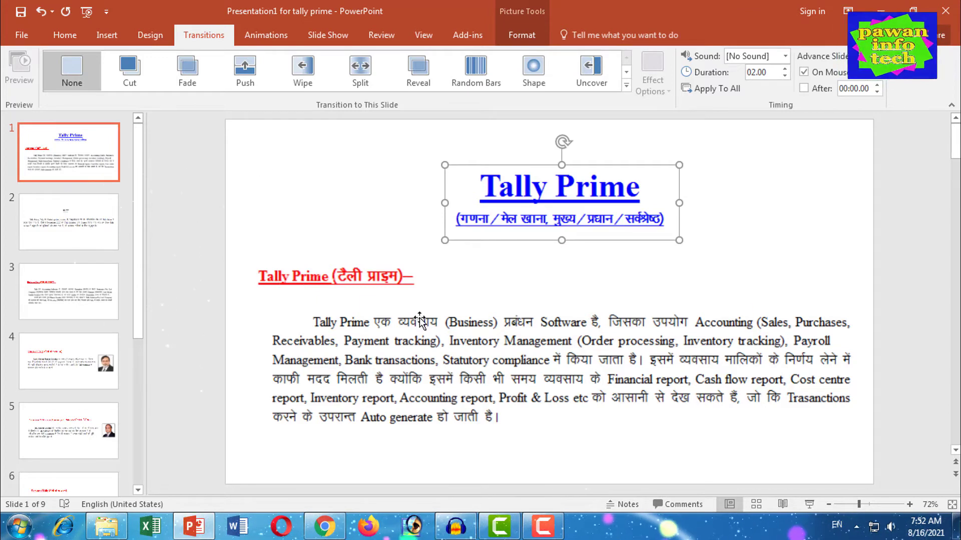
left_click(266, 35)
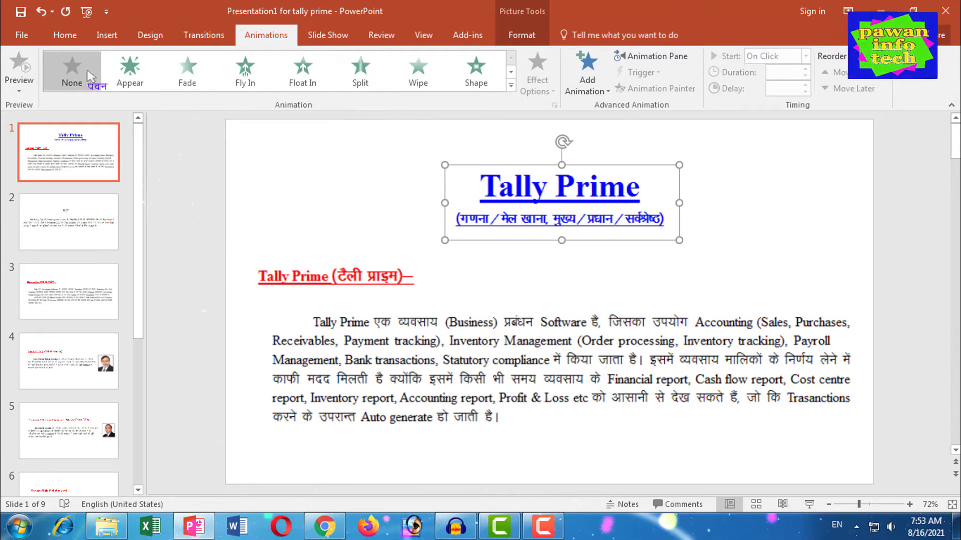
Apply the Split entrance to the Tally Prime title picture and preview slide 1's animation.
left_click(511, 88)
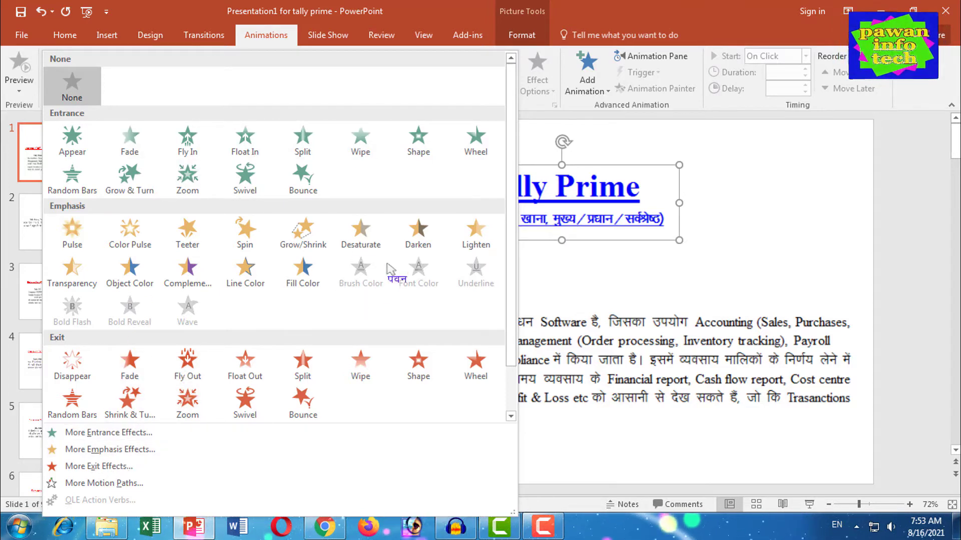
left_click(303, 142)
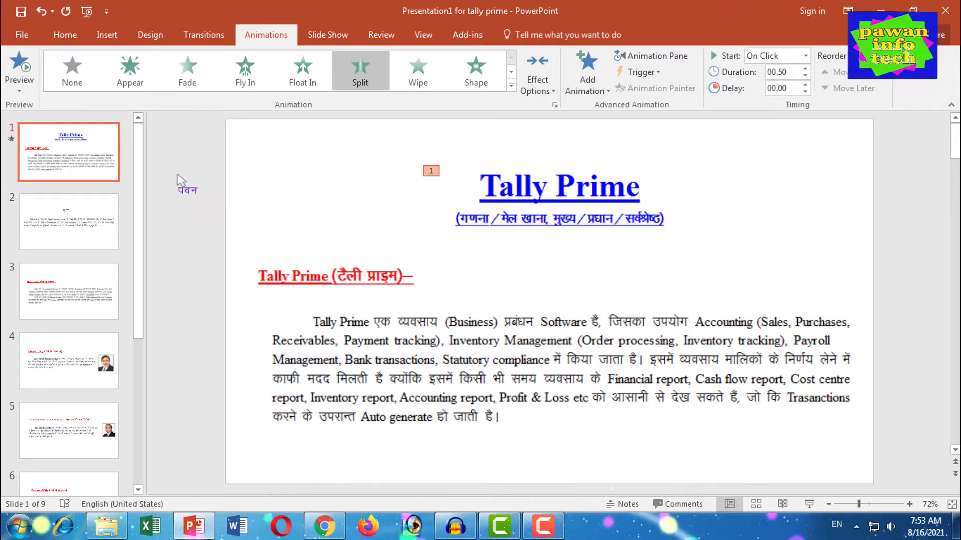
left_click(19, 64)
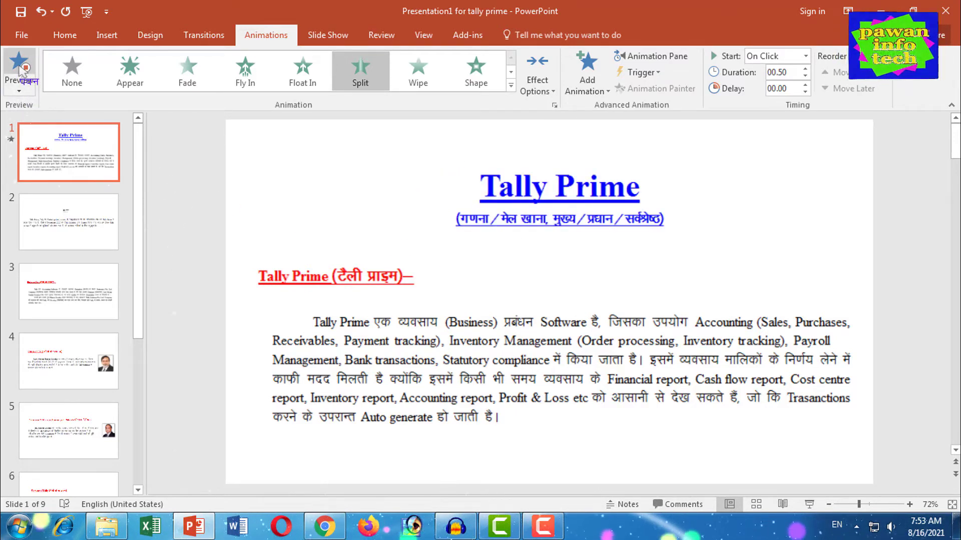
left_click(585, 197)
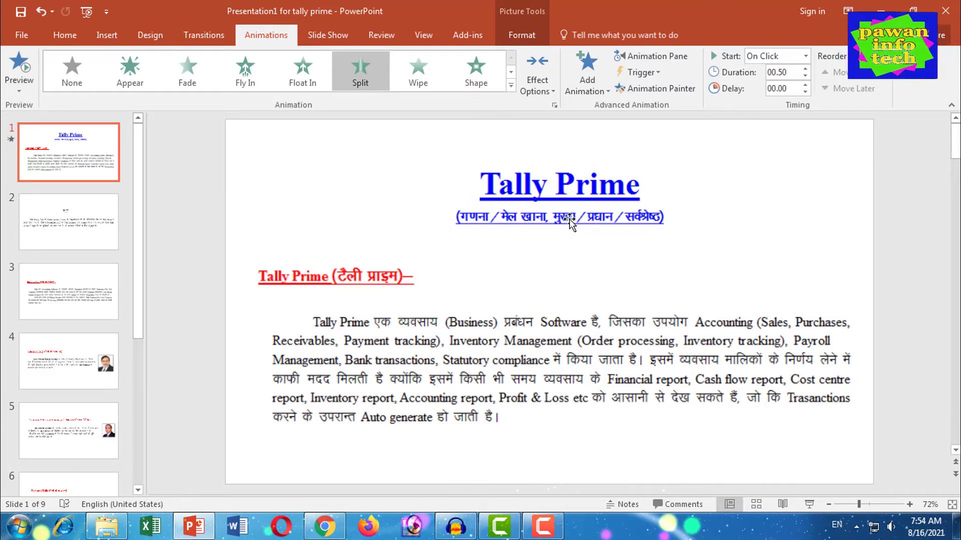
left_click(557, 281)
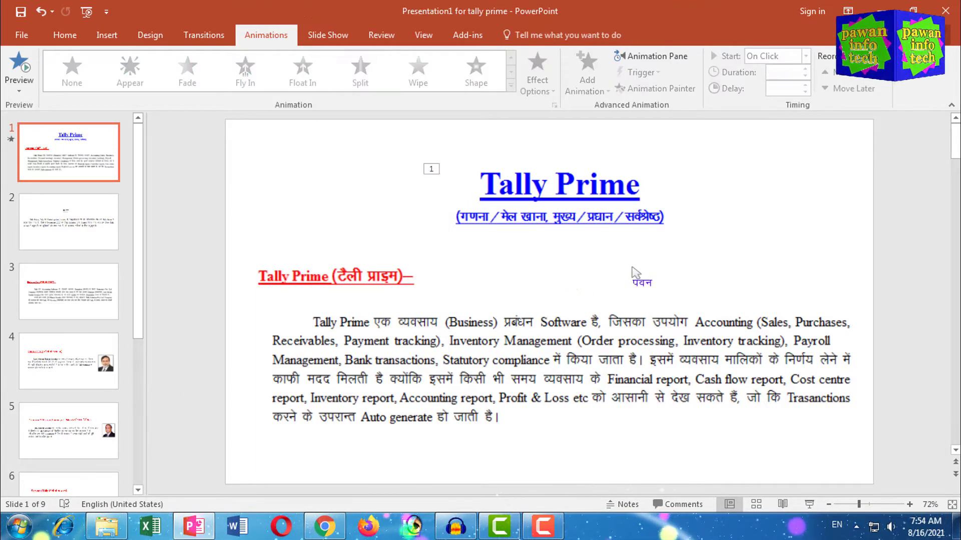
Give the red Tally Prime heading a Fly In entrance, replacing Wipe, and preview.
left_click(551, 206)
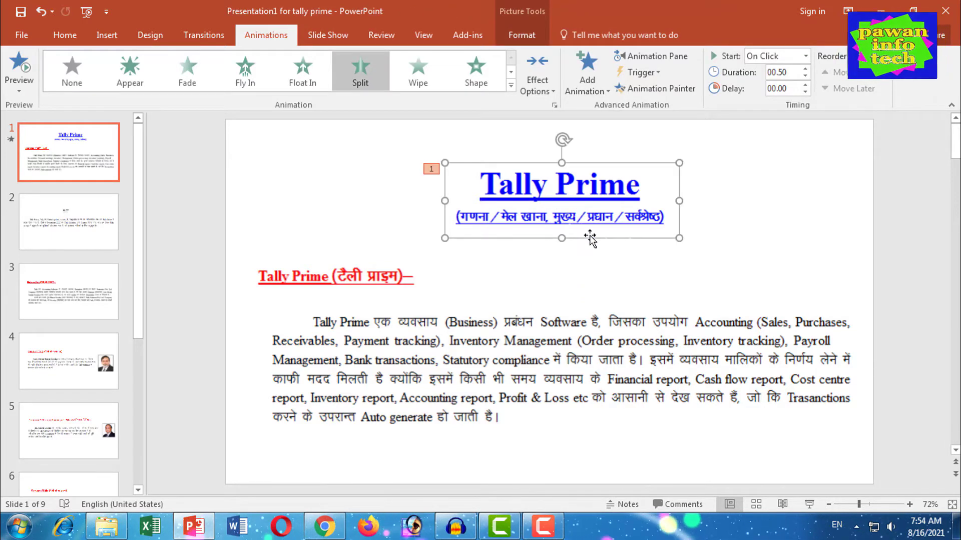
left_click(381, 278)
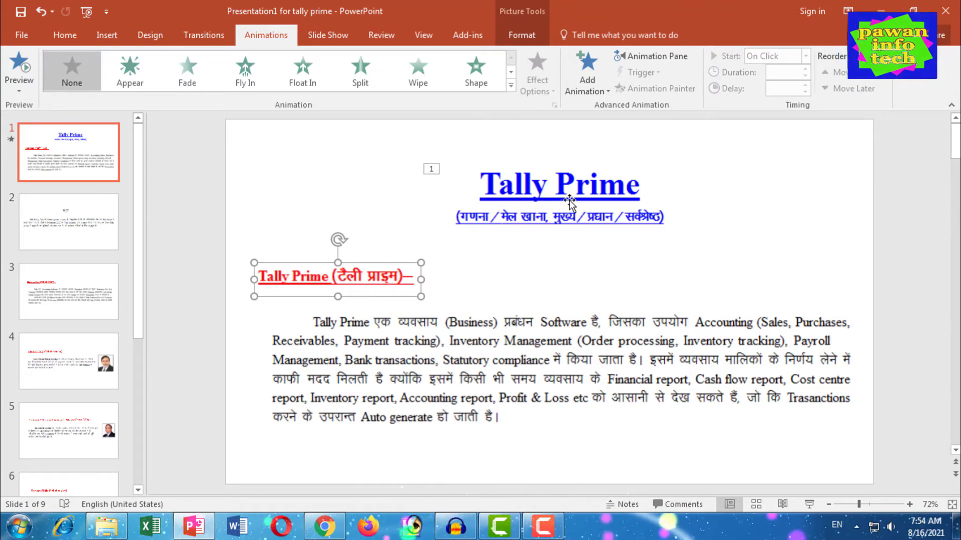
left_click(545, 203)
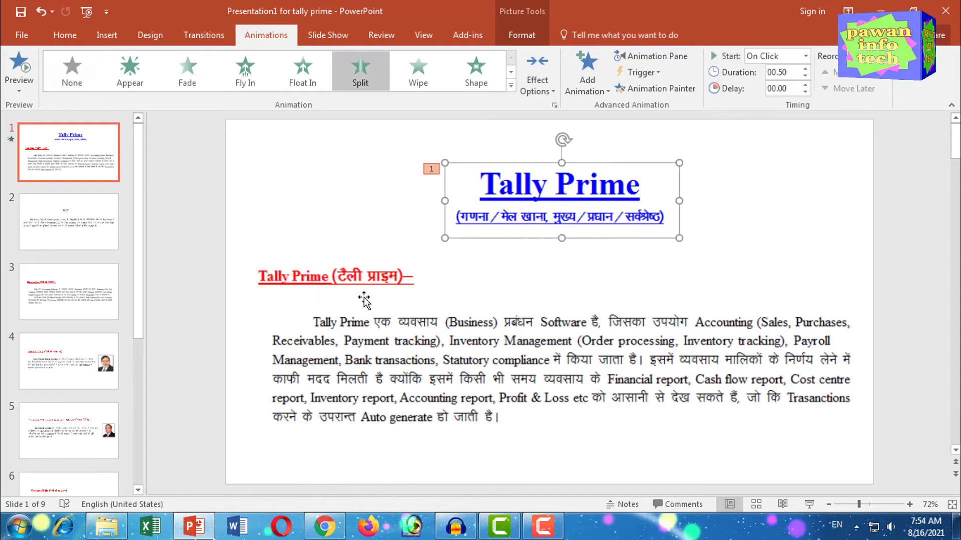
left_click(336, 279)
left_click_drag(334, 281, 334, 282)
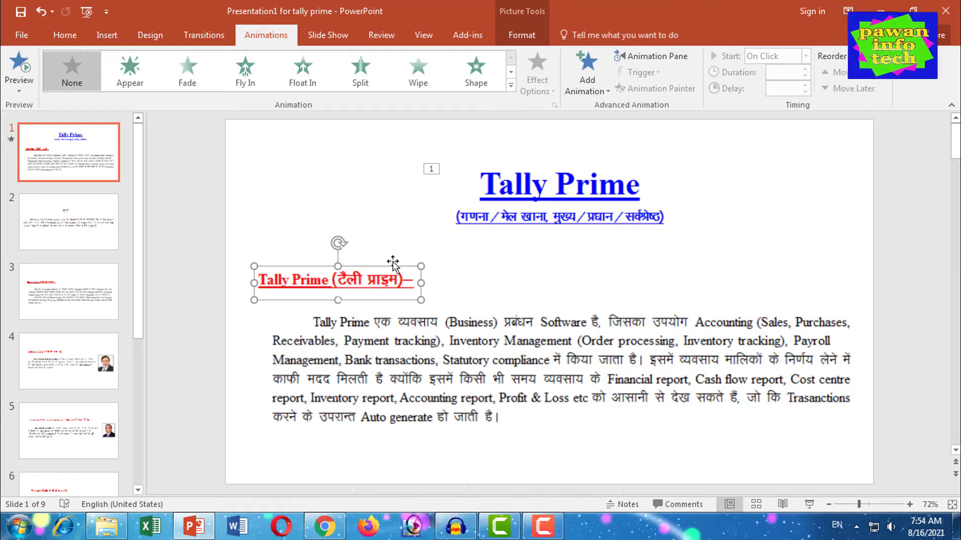
left_click(511, 87)
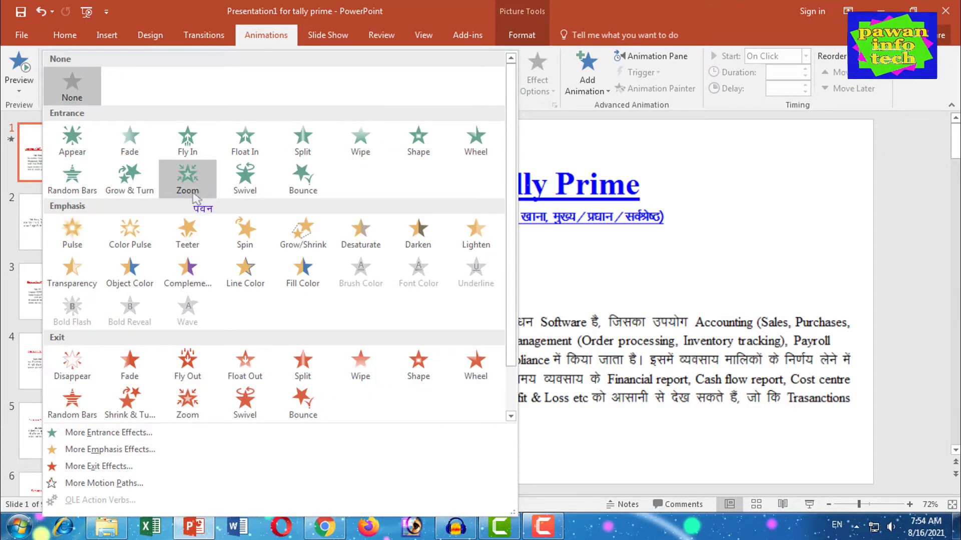
left_click(359, 145)
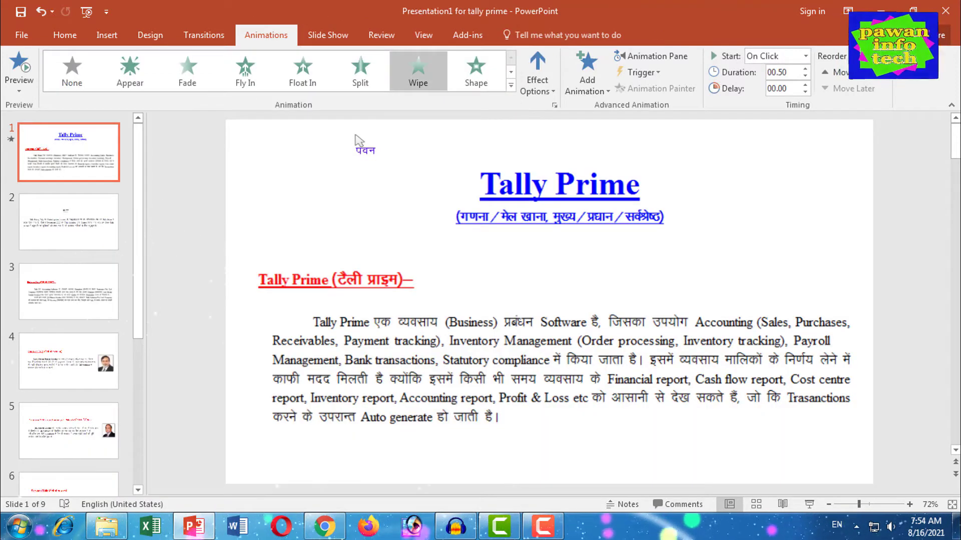
left_click(247, 75)
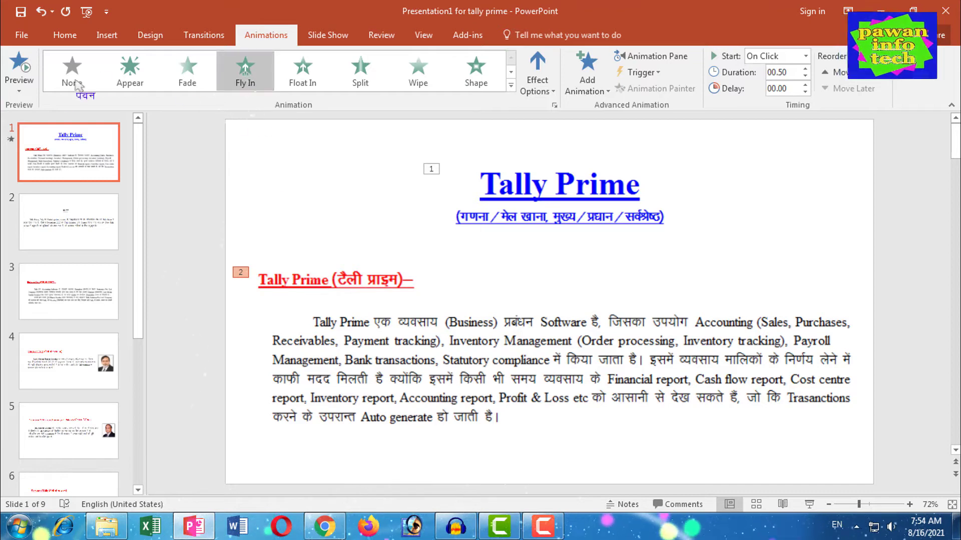
left_click(18, 70)
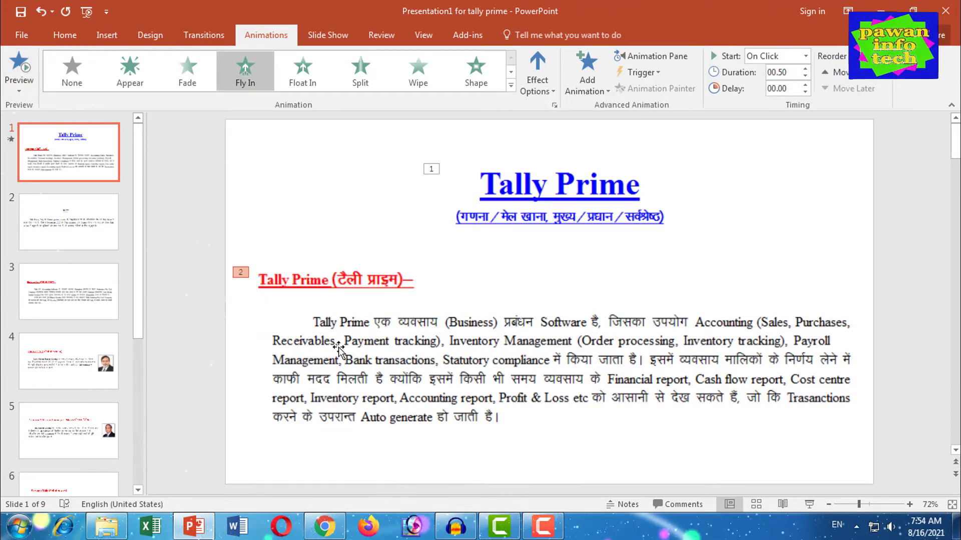
Apply the Fly In entrance to the description paragraph and preview slide 1's animations.
left_click(397, 345)
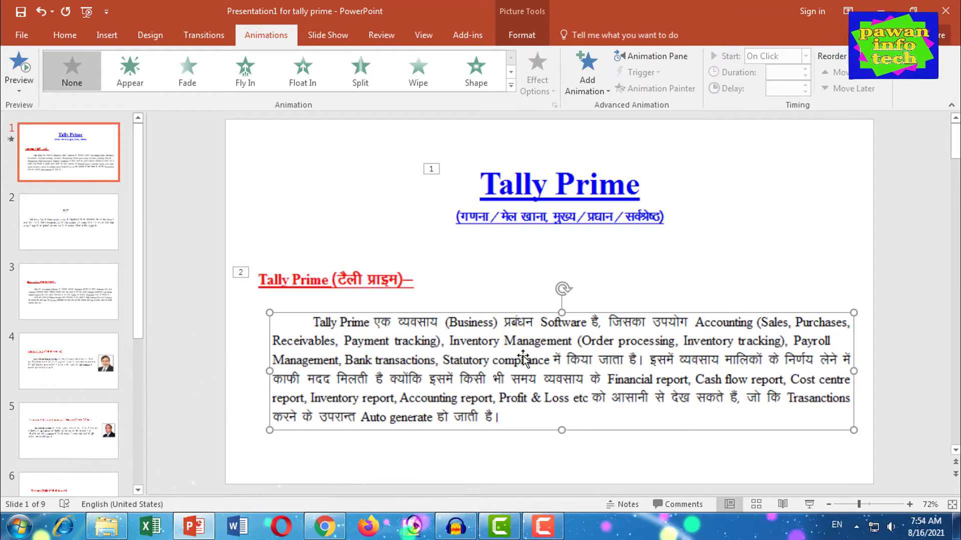
key("ctrl+y")
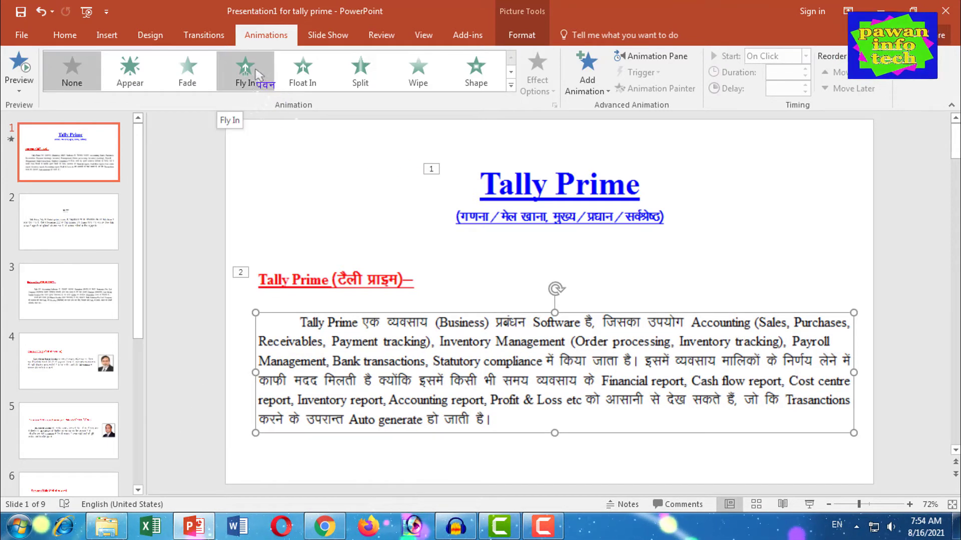
left_click(256, 83)
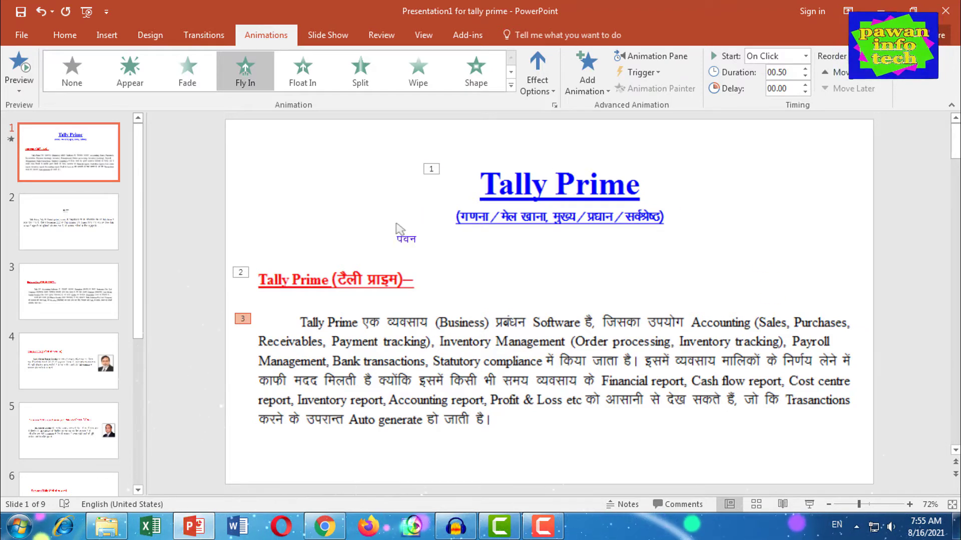
left_click(15, 65)
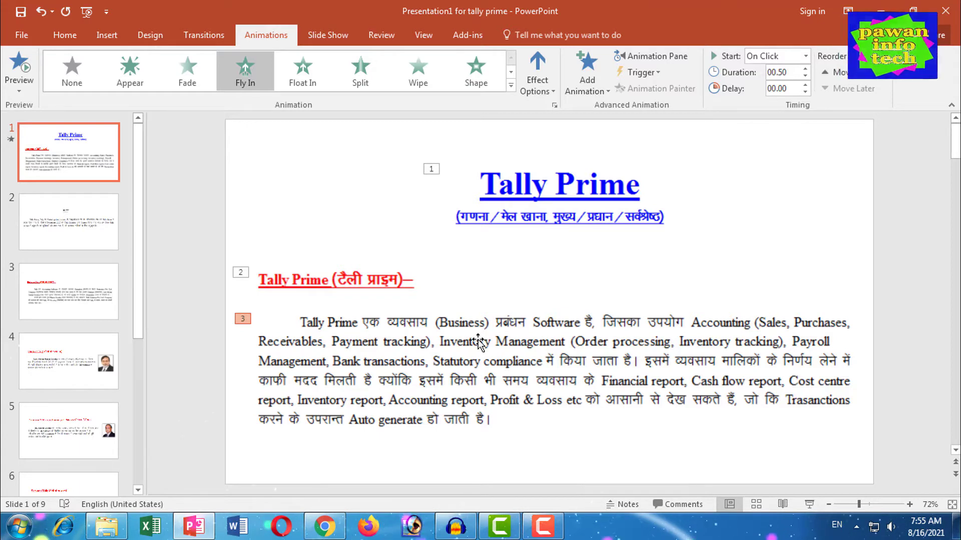
On slide 2, apply Split to the अथवा title and Fly In to the paragraph below.
left_click(78, 225)
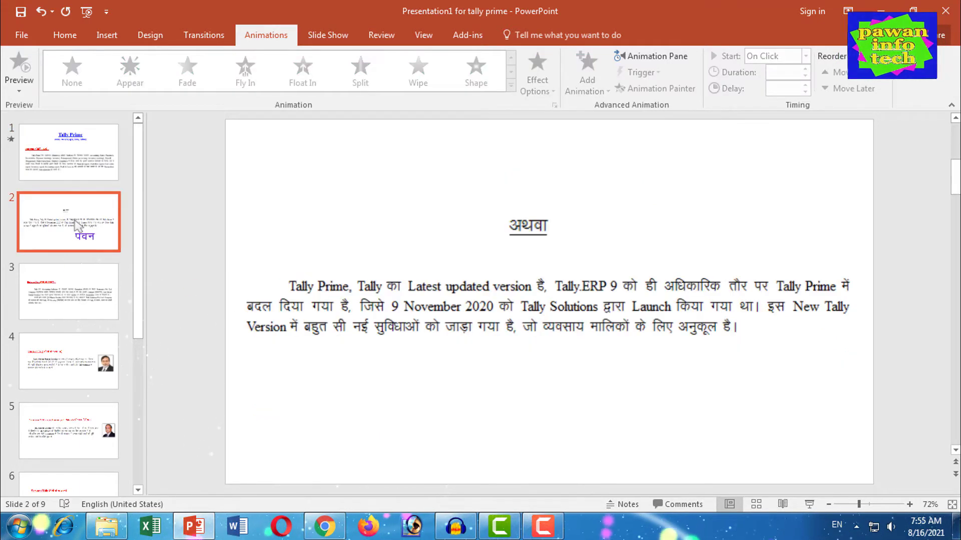
left_click(107, 172)
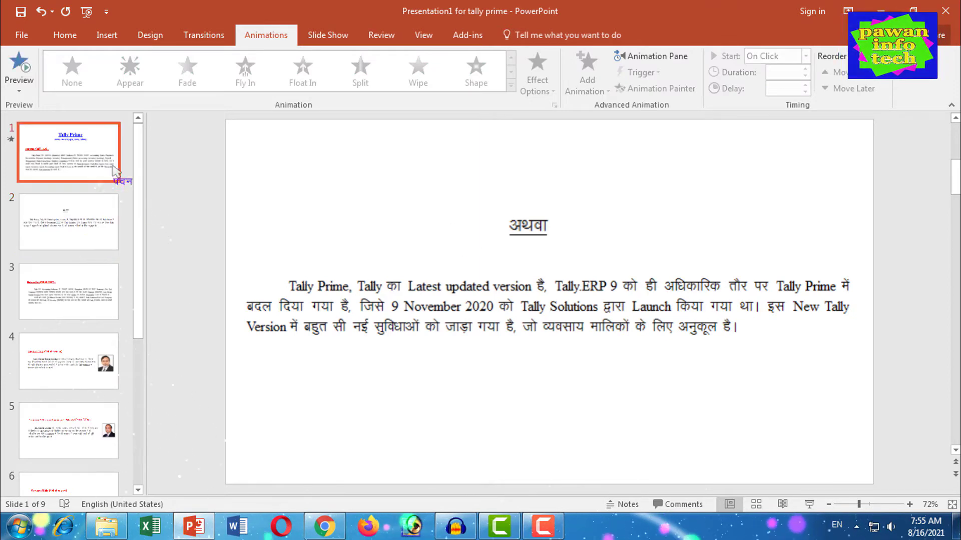
left_click(78, 227)
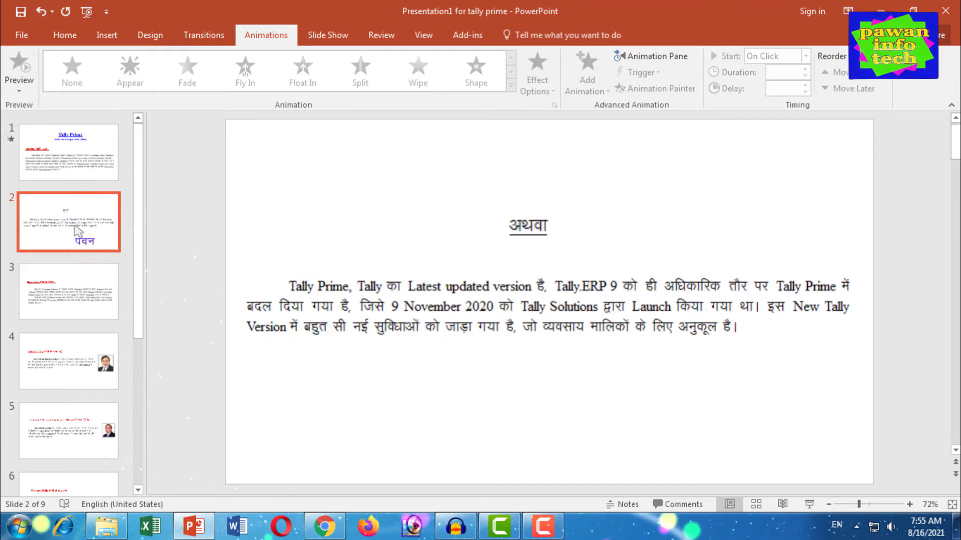
left_click(534, 226)
left_click_drag(533, 230, 552, 235)
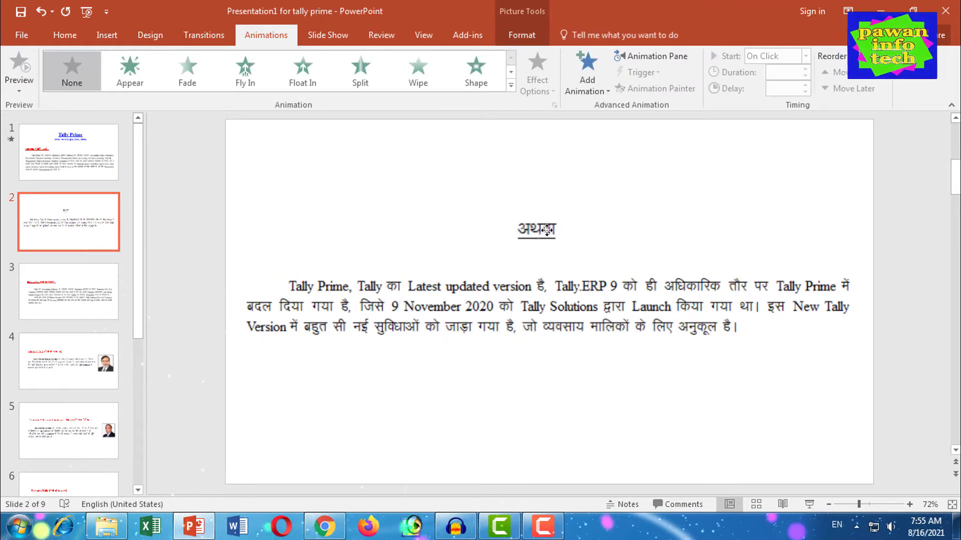
left_click(527, 288)
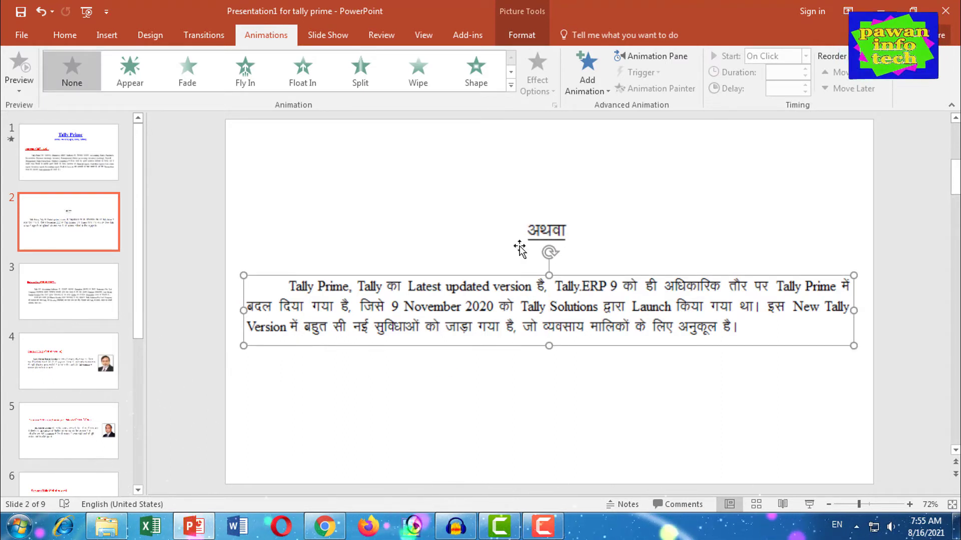
left_click(545, 229)
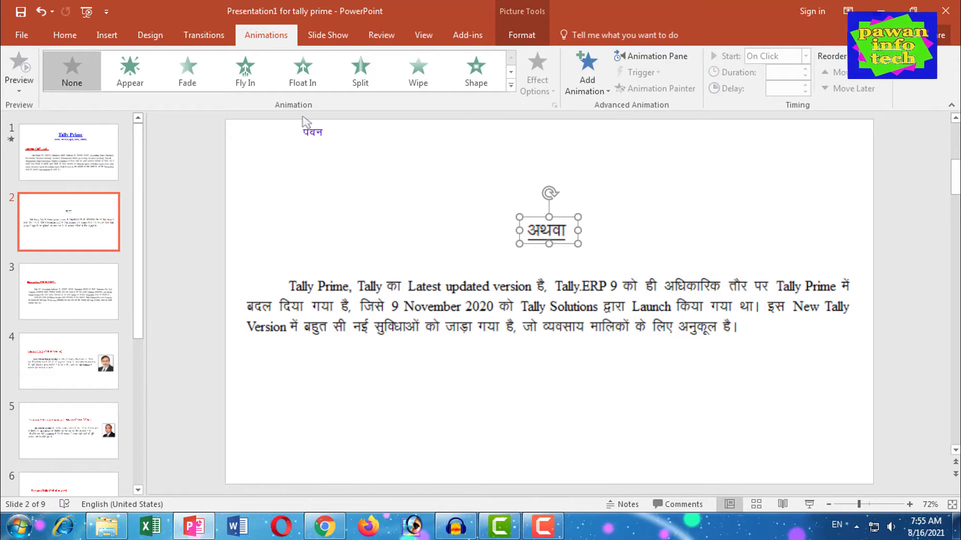
left_click(361, 70)
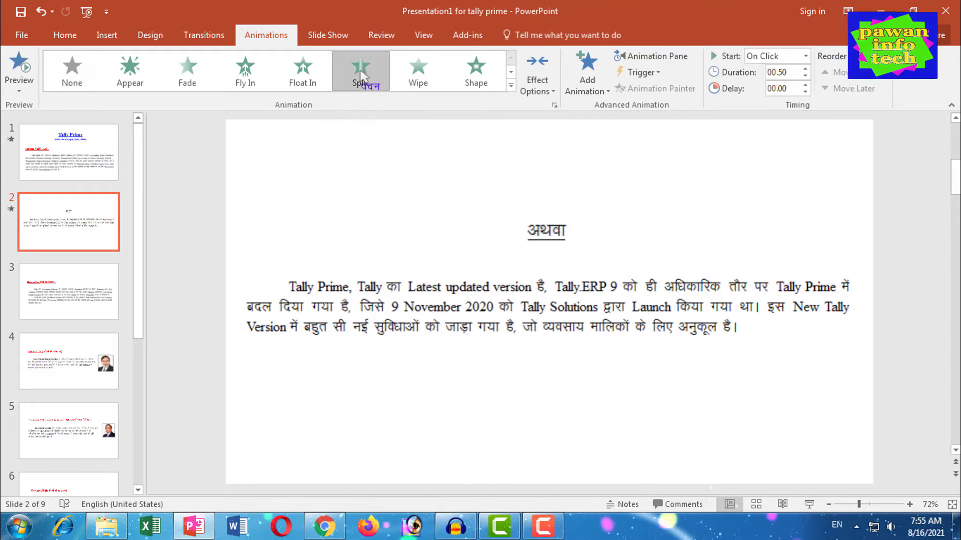
left_click(511, 308)
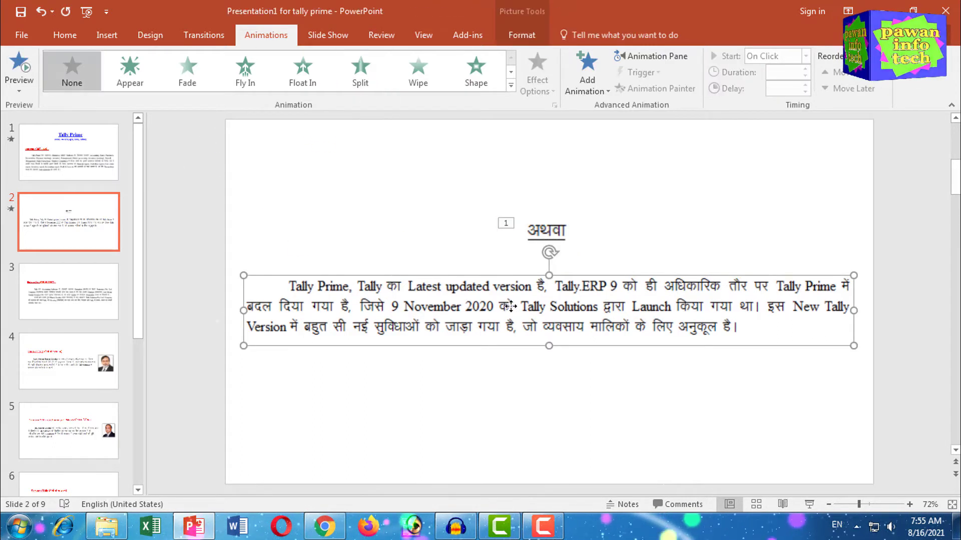
left_click(248, 74)
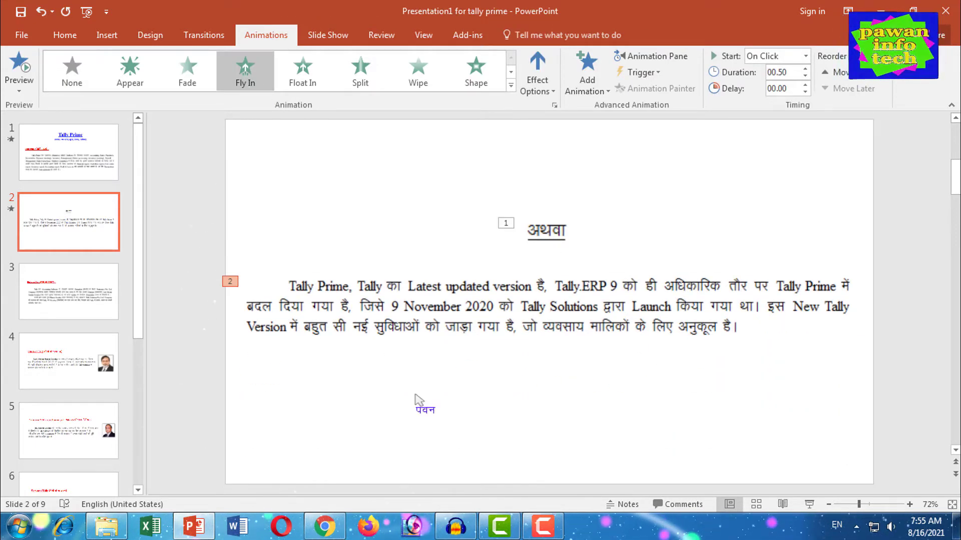
left_click(50, 300)
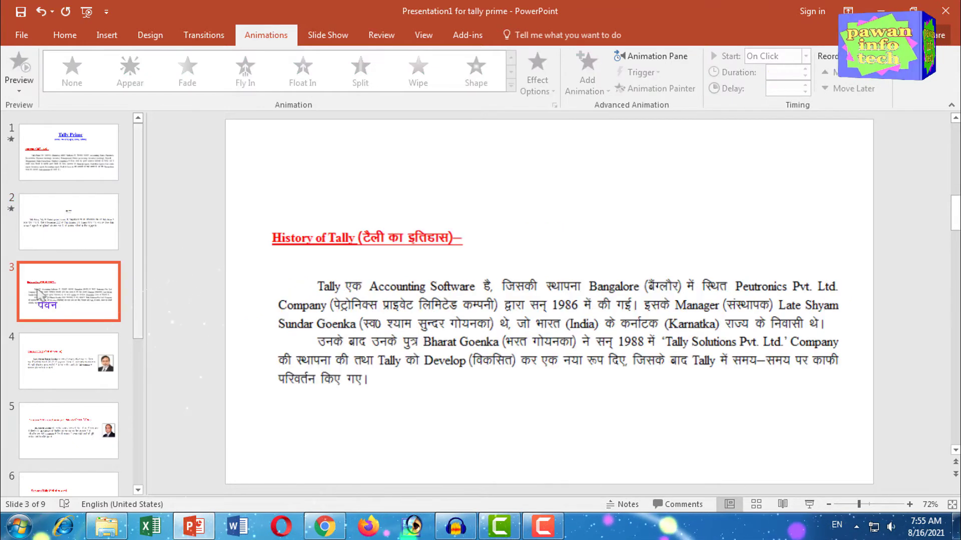
On slide 3, give the History of Tally title Split and its paragraph Fly In.
left_click(420, 252)
left_click_drag(420, 252, 416, 251)
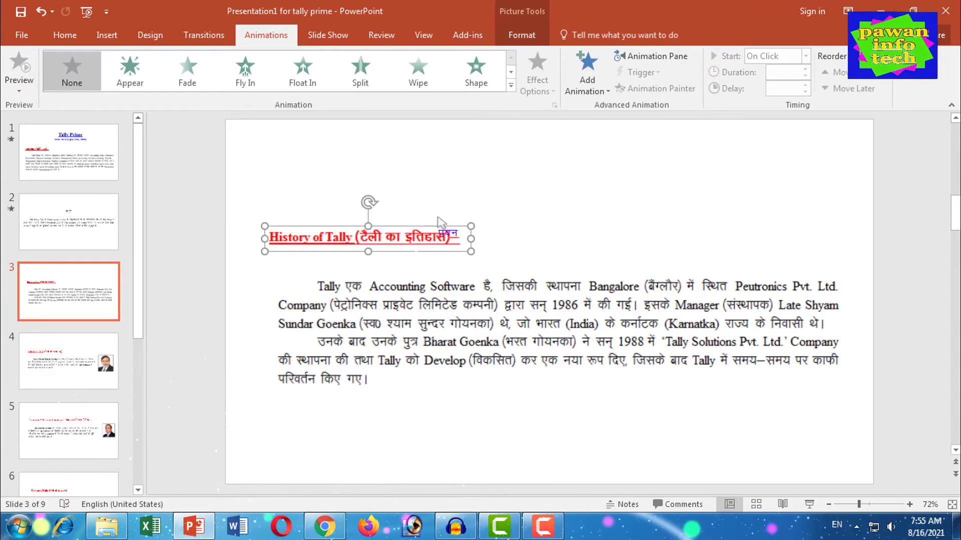
left_click(360, 75)
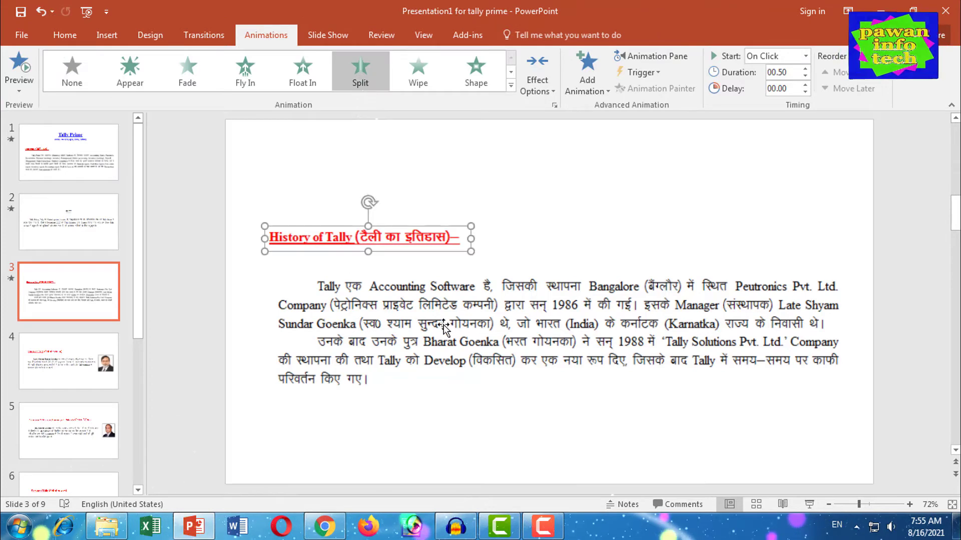
left_click(358, 313)
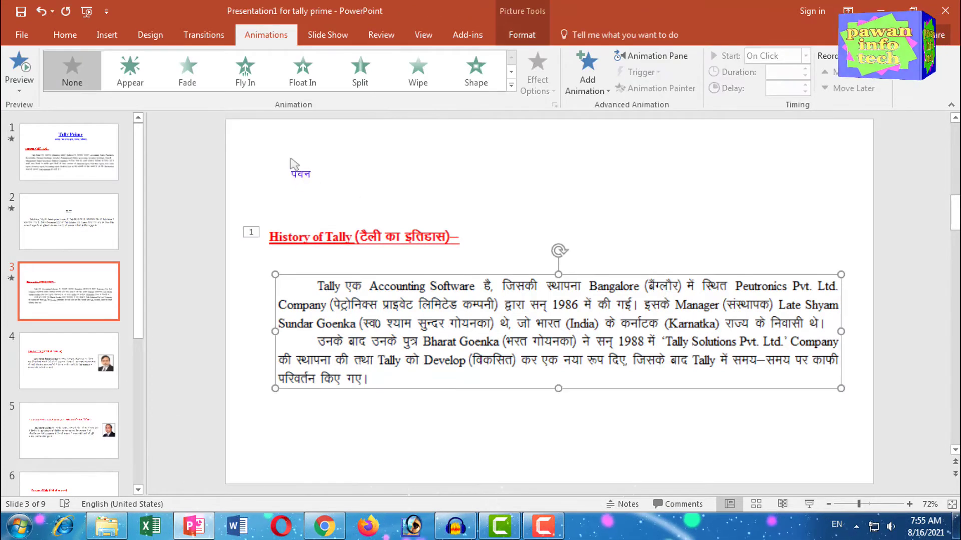
left_click(246, 73)
scroll(144, 201, "down", 3)
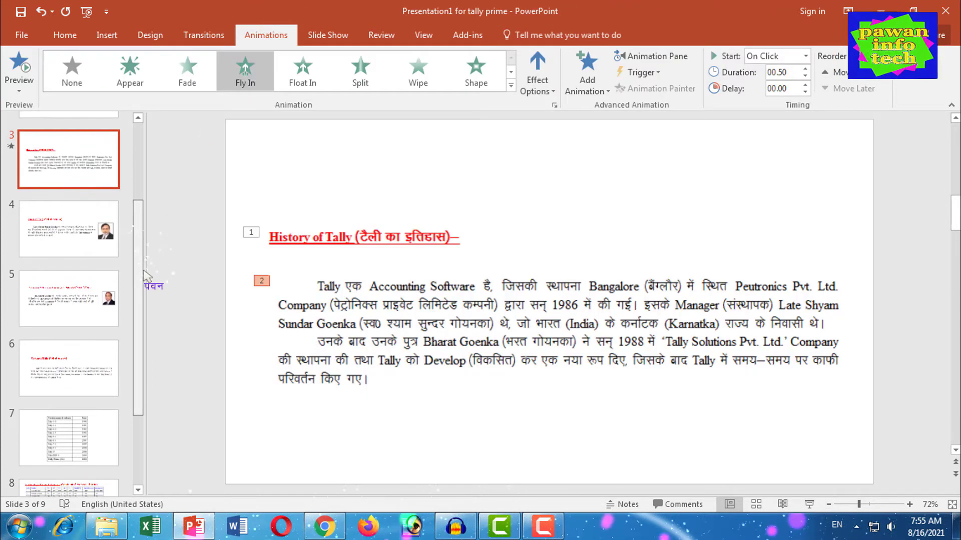
On slide 4, apply Split to Founder of Tally, Fly In to the biography, Fade to the photo.
left_click(358, 247)
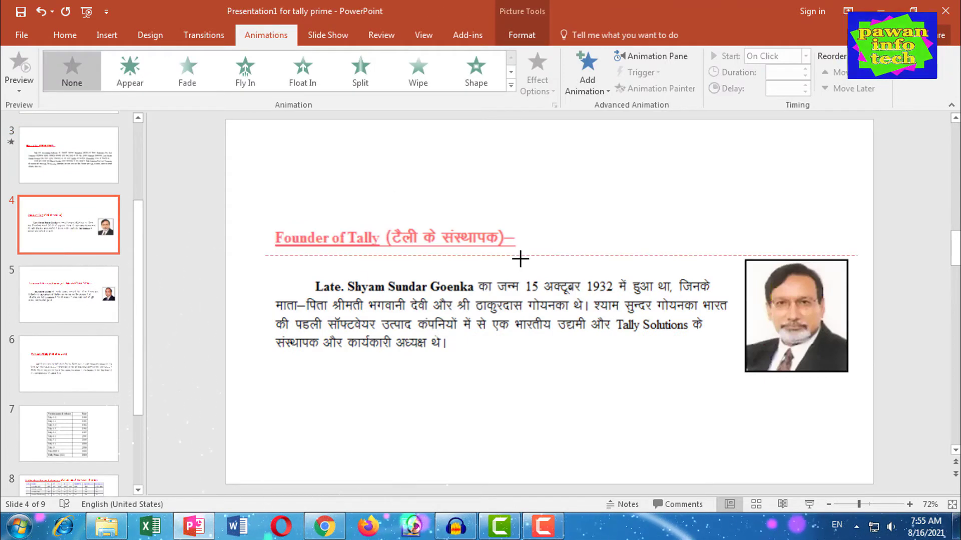
left_click_drag(521, 258, 521, 257)
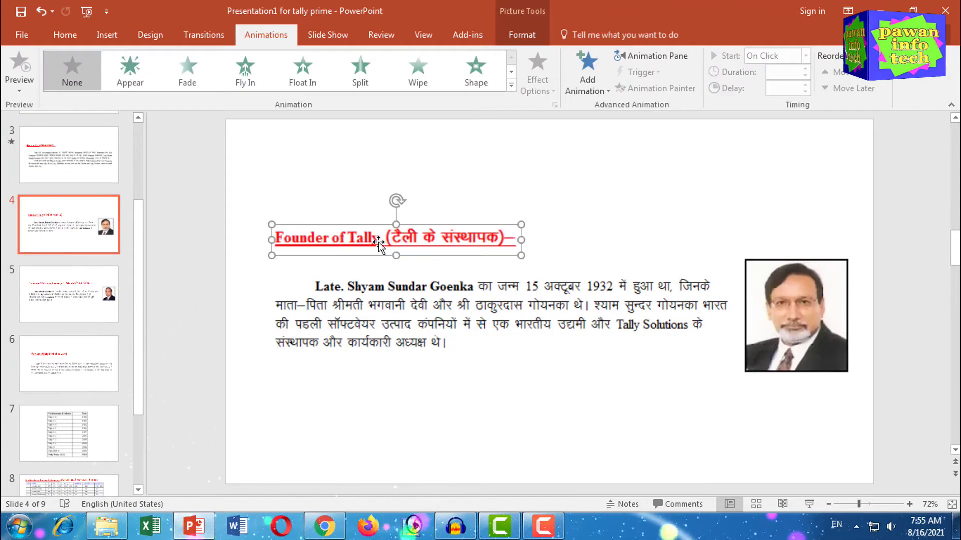
left_click(361, 71)
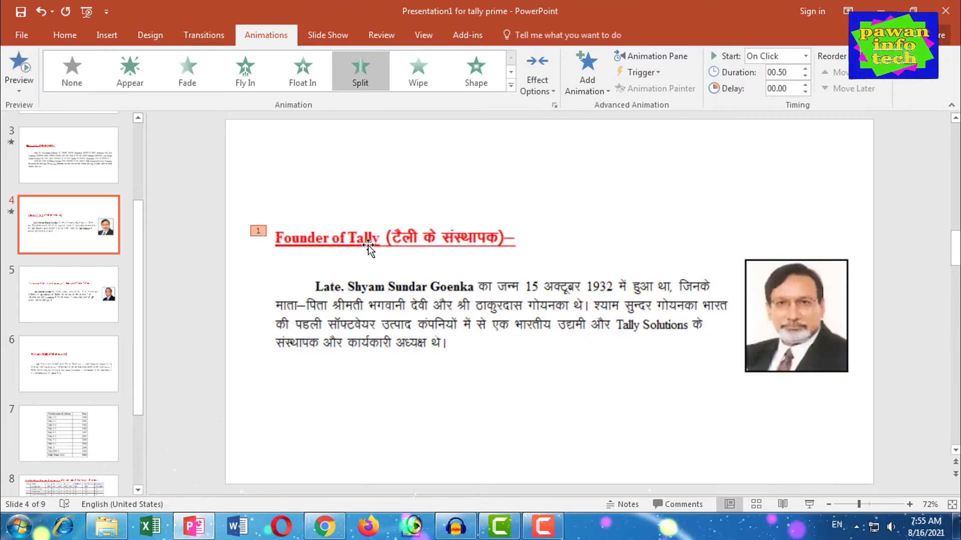
left_click(396, 305)
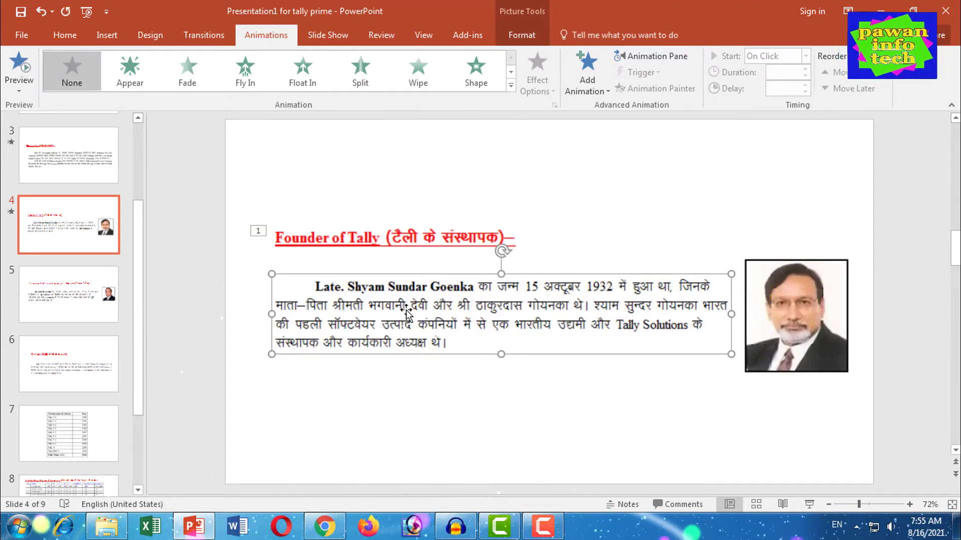
left_click(252, 77)
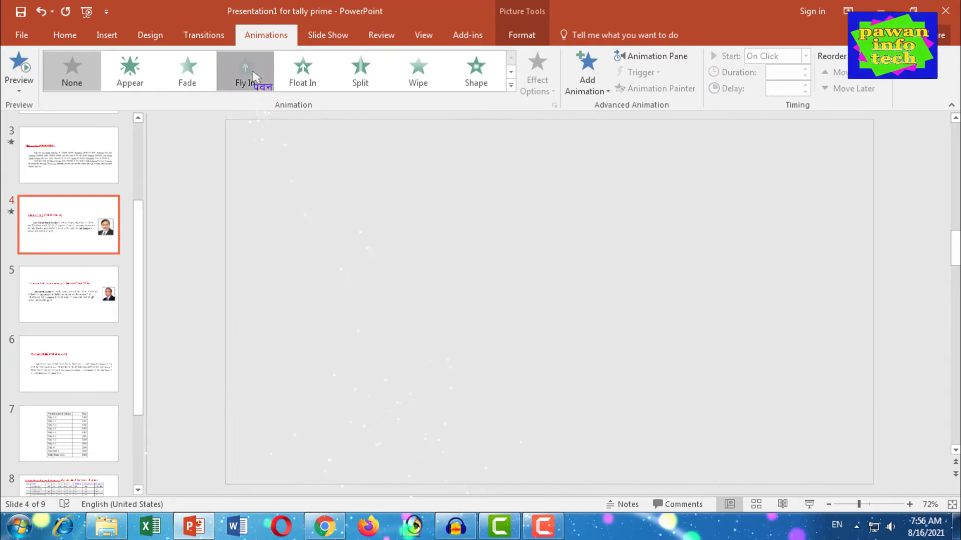
left_click(799, 351)
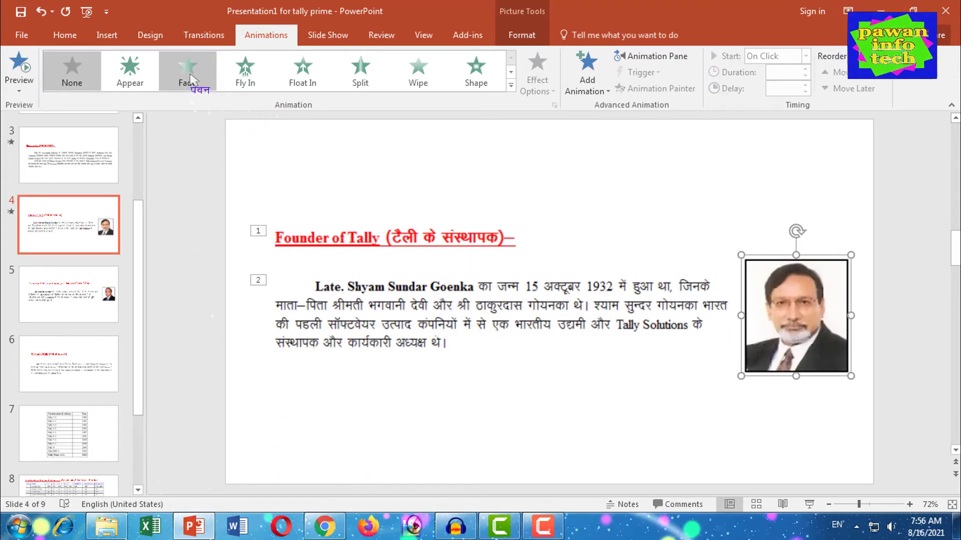
left_click(201, 89)
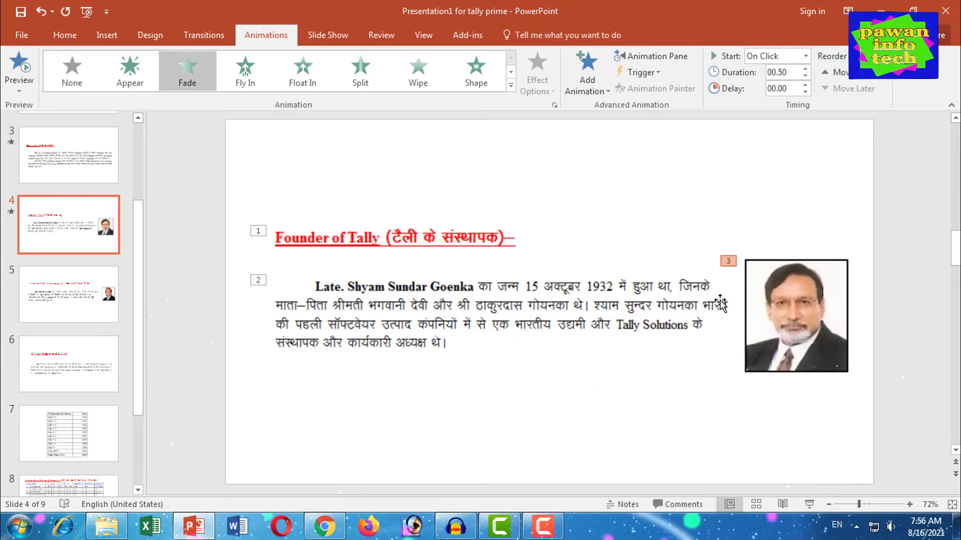
left_click(496, 317)
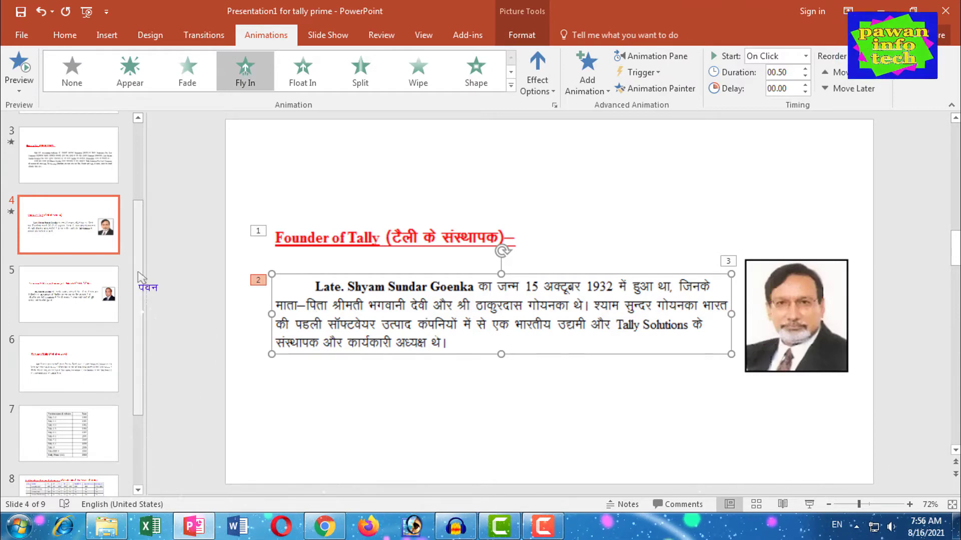
left_click_drag(133, 310, 133, 338)
left_click(65, 249)
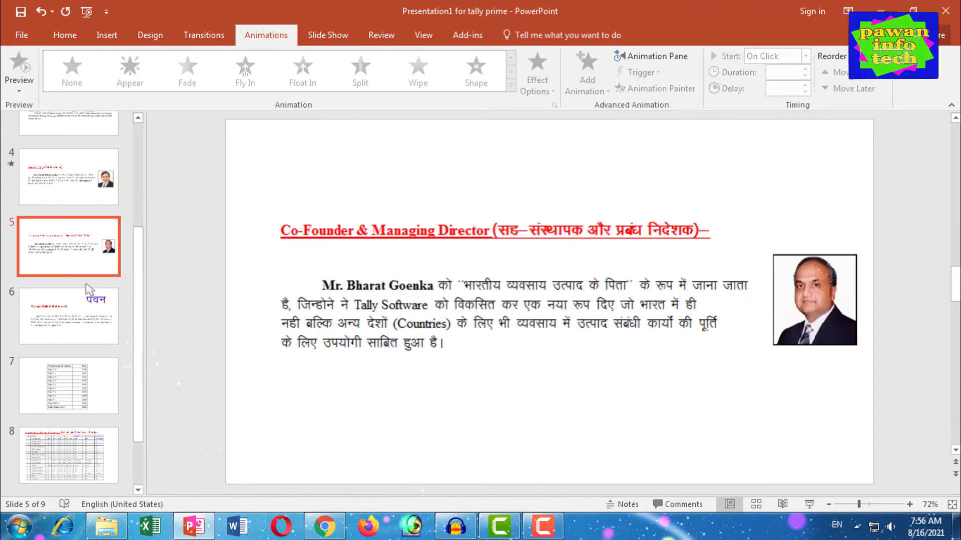
On slide 5, give the Co-Founder title Split, the paragraph Fly In, and the photo Fade entrances.
left_click_drag(474, 234, 468, 248)
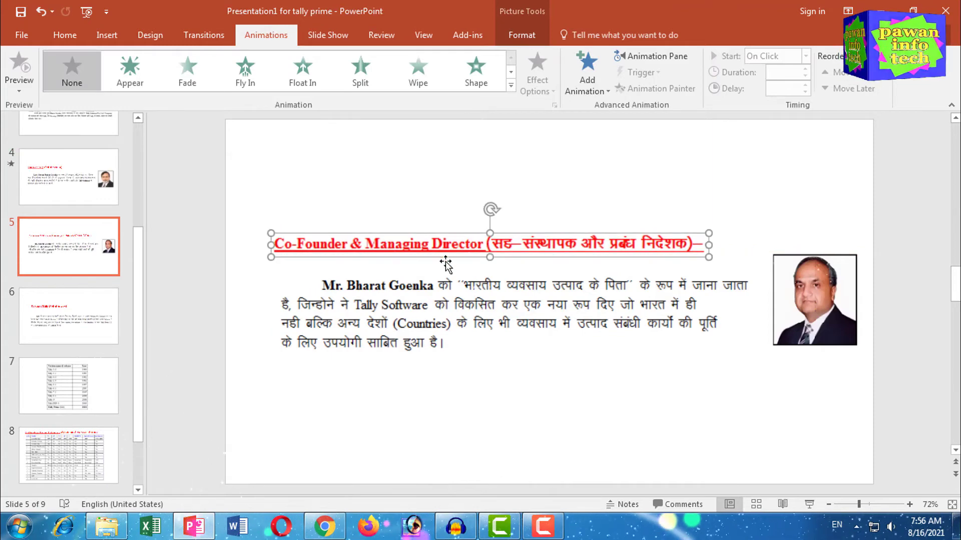
left_click(361, 70)
left_click_drag(498, 317, 497, 323)
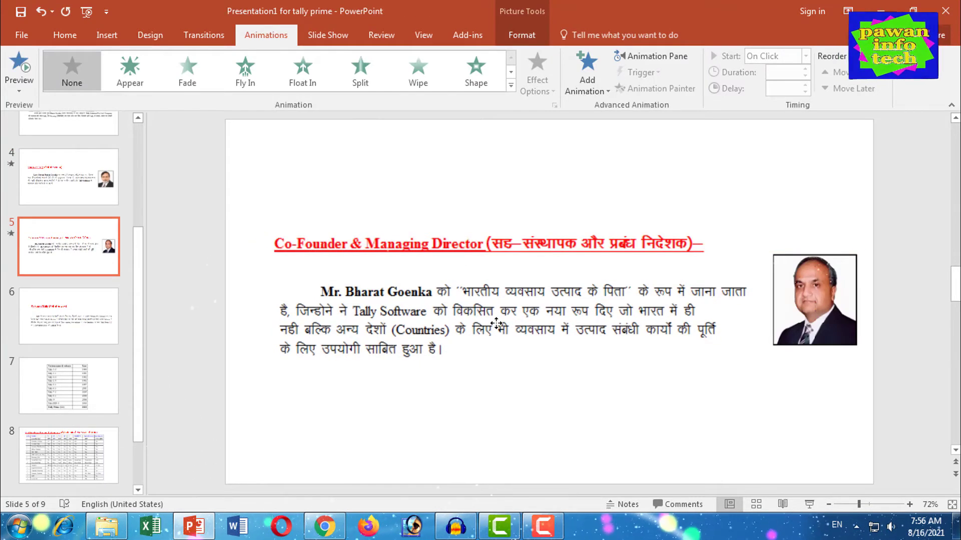
left_click(245, 71)
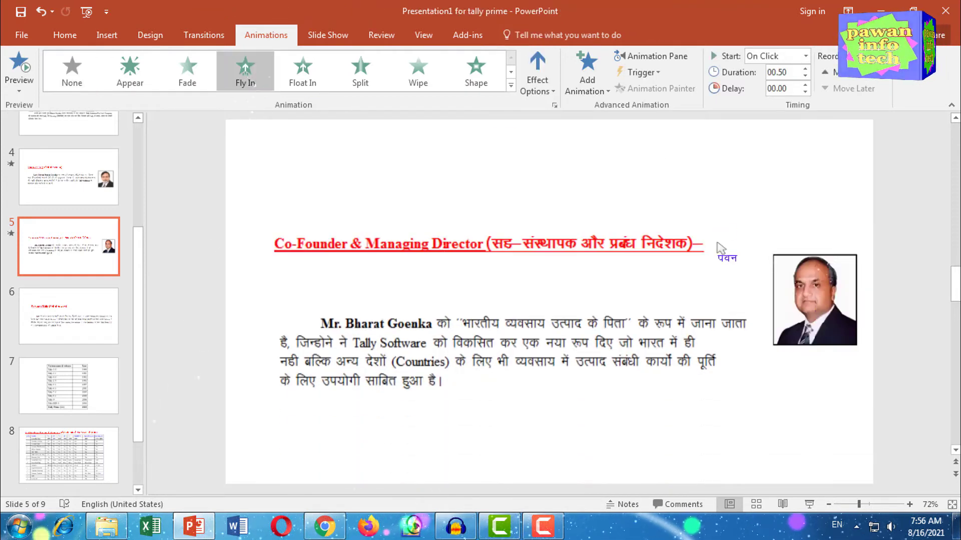
left_click(796, 306)
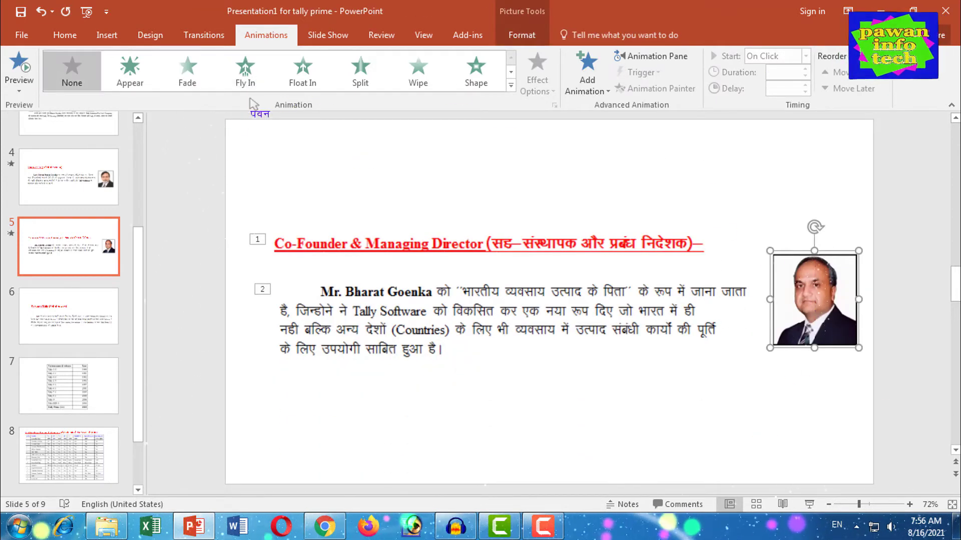
left_click(187, 71)
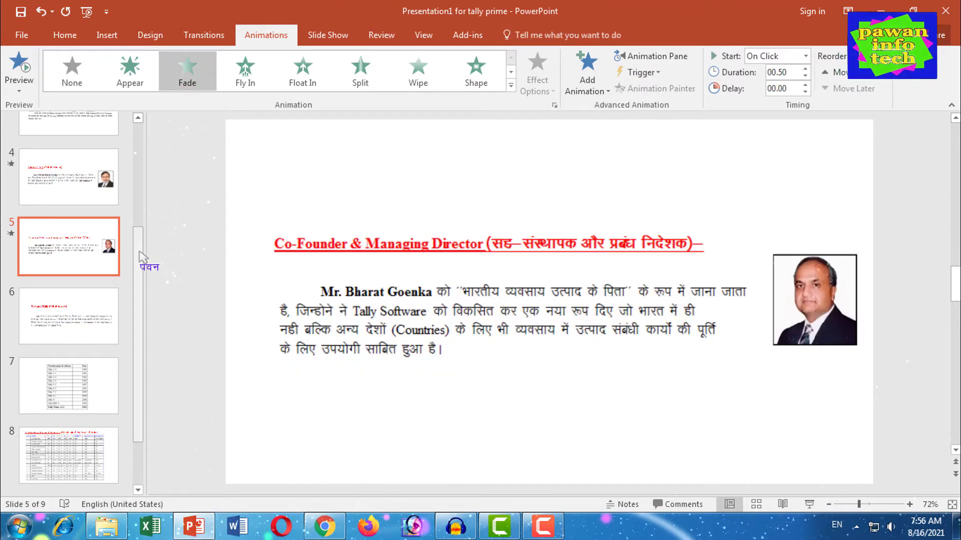
On slide 6, align the heading and give it a Split entrance, and make the paragraph Fly In.
scroll(141, 250, "down", 3)
left_click(63, 234)
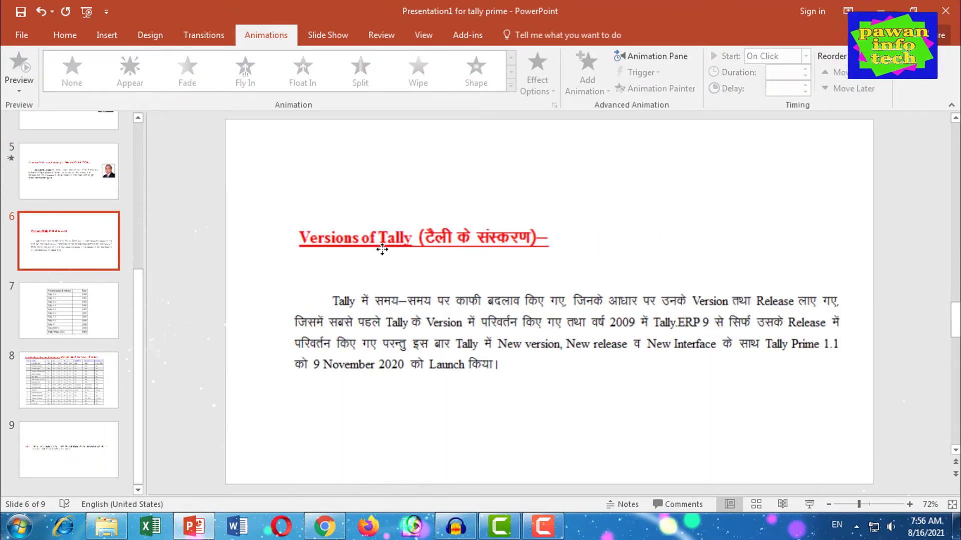
left_click(447, 250)
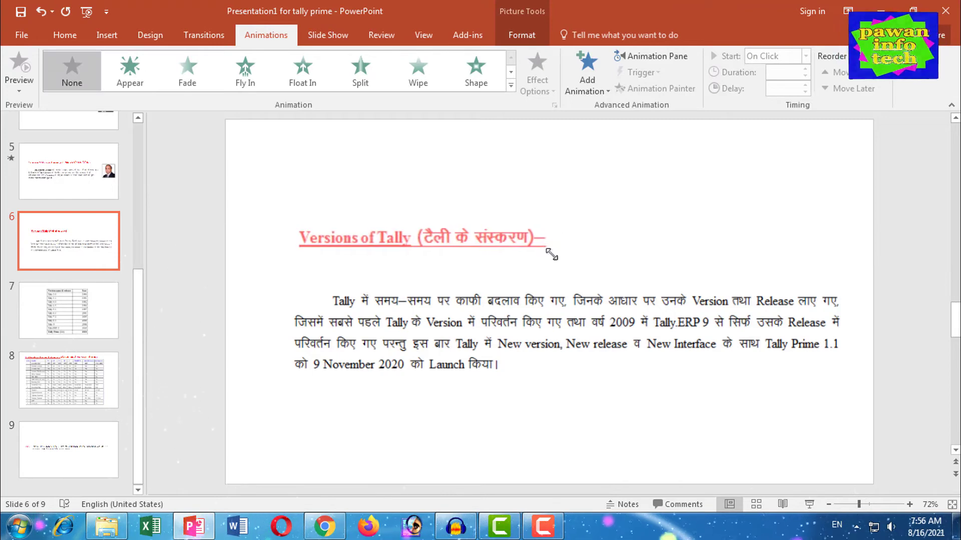
left_click_drag(441, 242, 447, 254)
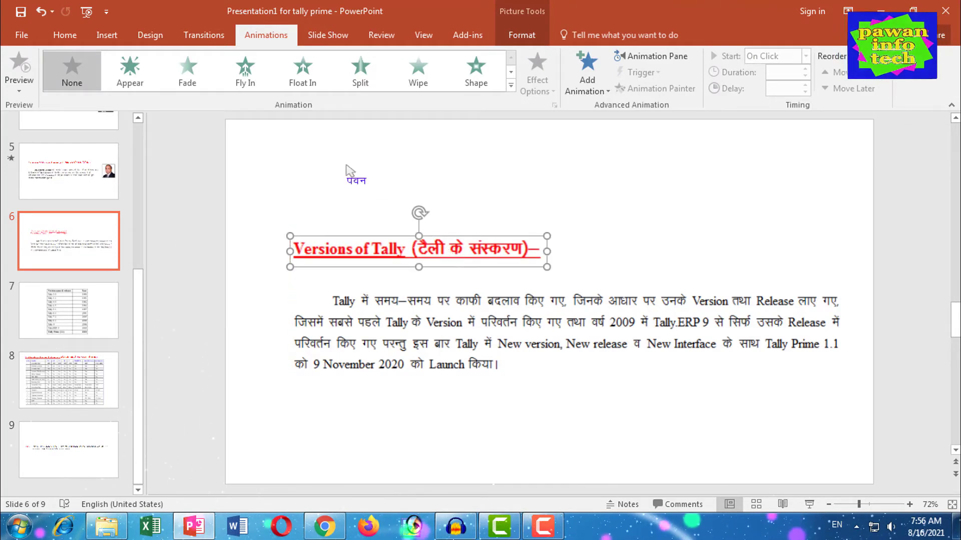
left_click(361, 70)
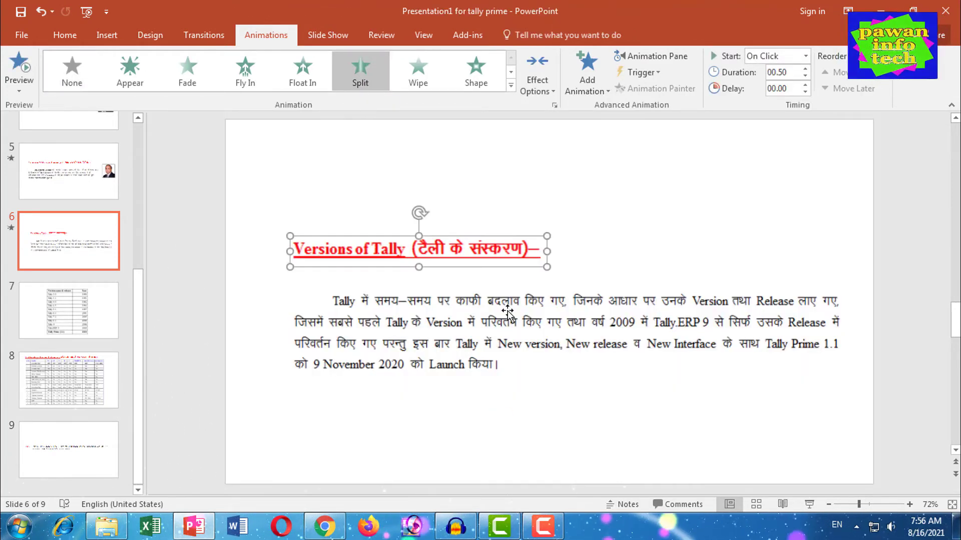
left_click(489, 332)
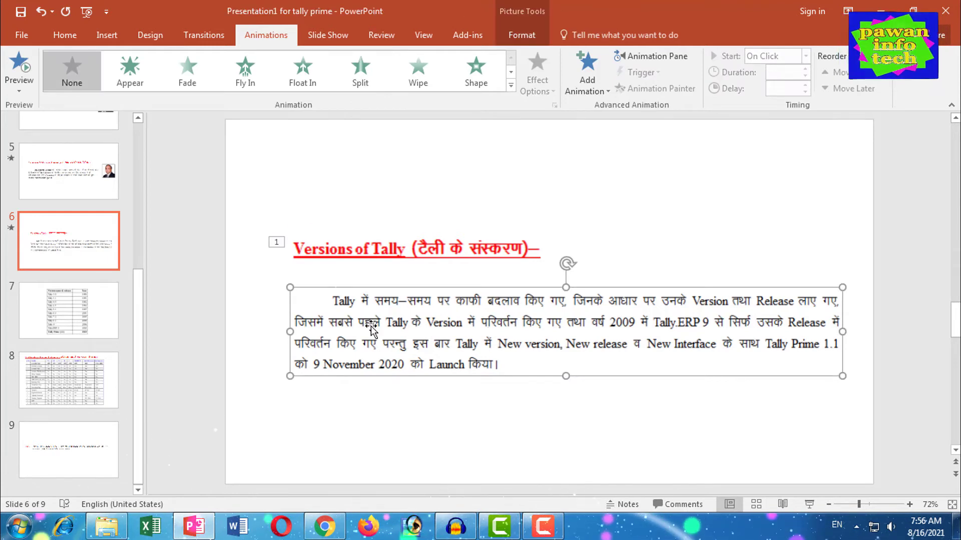
left_click(245, 80)
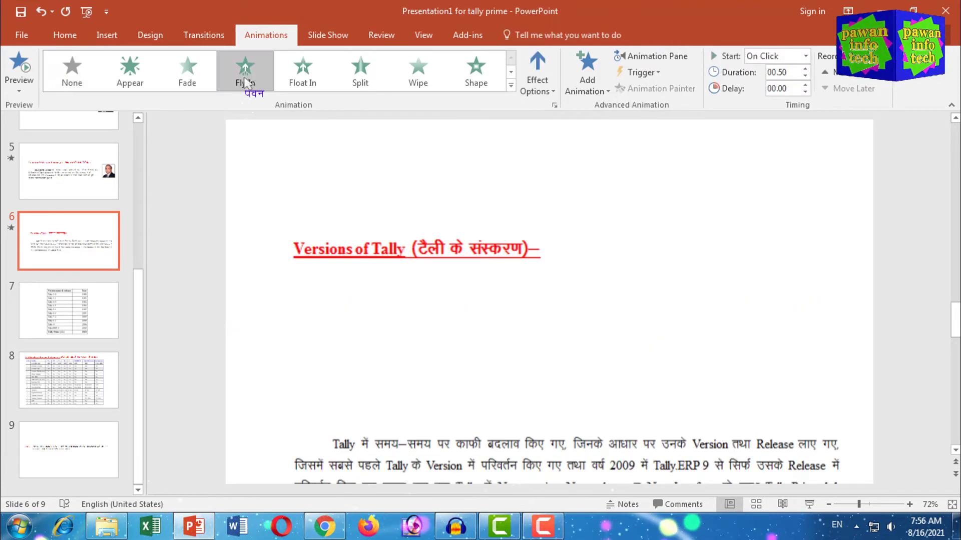
Give slide 7's version table a Shape entrance.
left_click(70, 306)
left_click(537, 219)
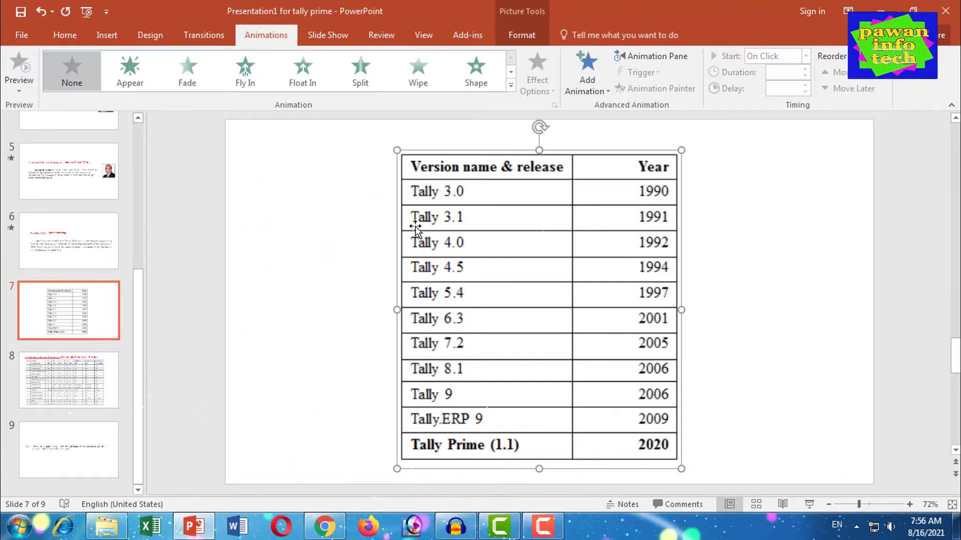
left_click(476, 73)
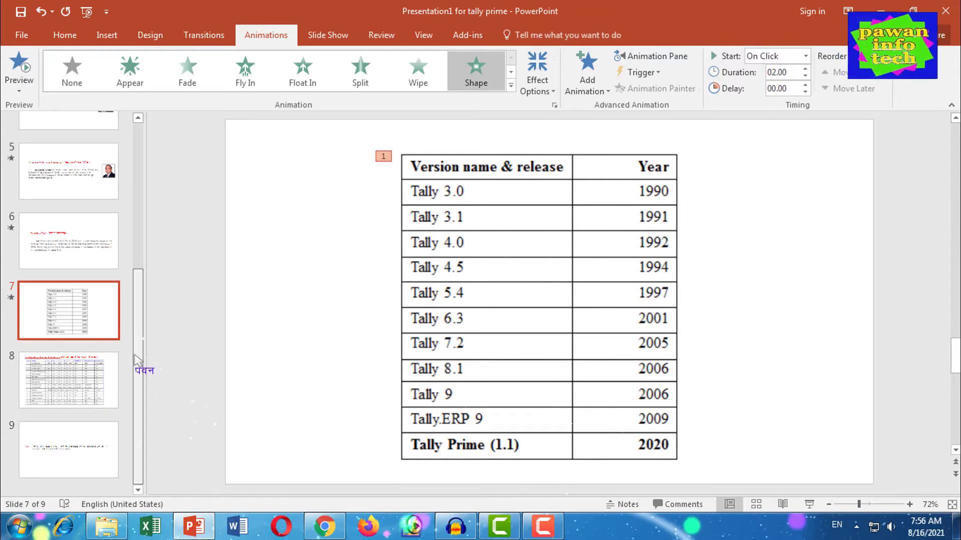
left_click(68, 383)
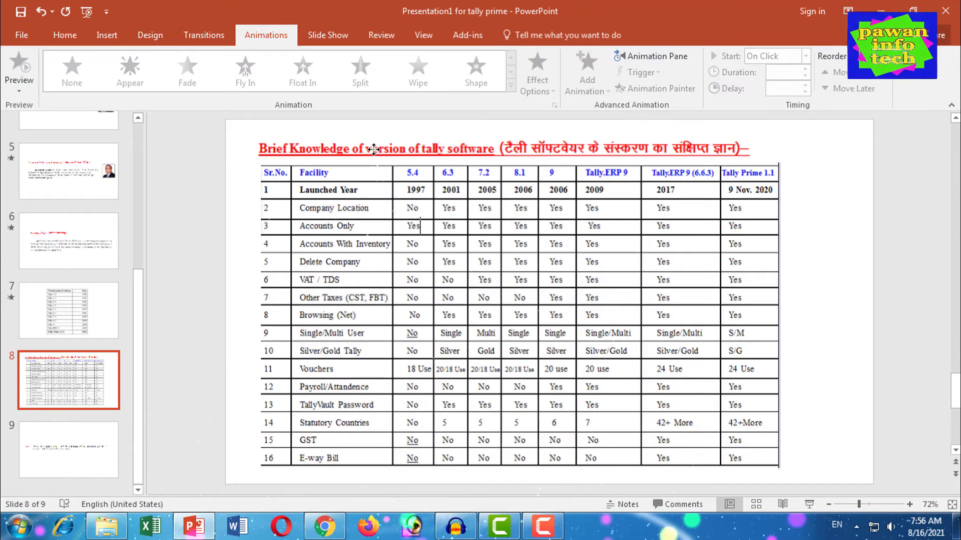
On slide 8, give the heading a Zoom entrance and the comparison table a Shape entrance.
left_click(374, 149)
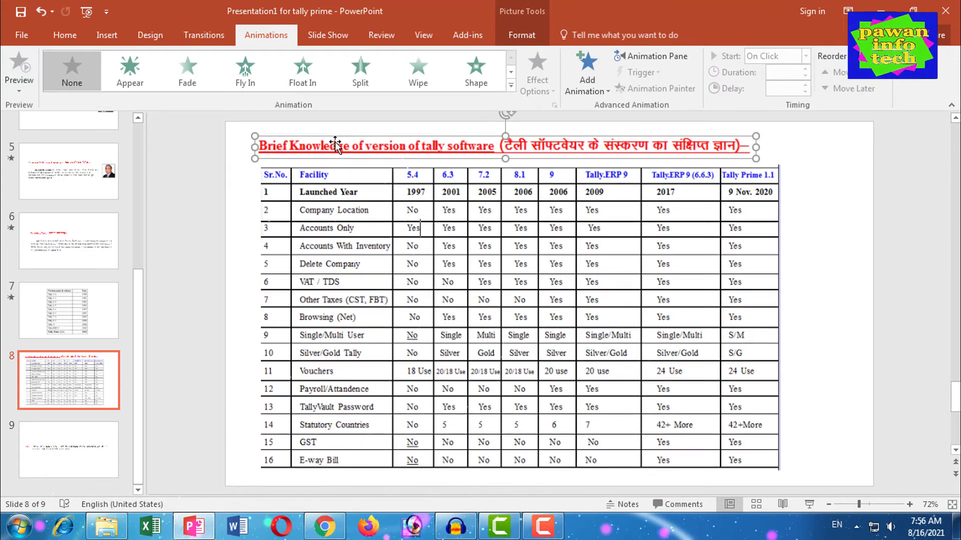
left_click(510, 85)
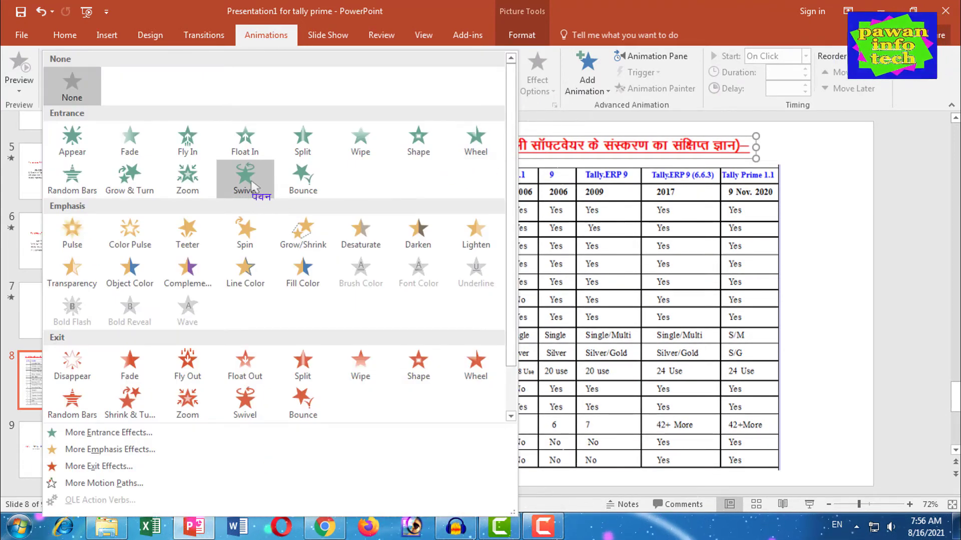
left_click(187, 180)
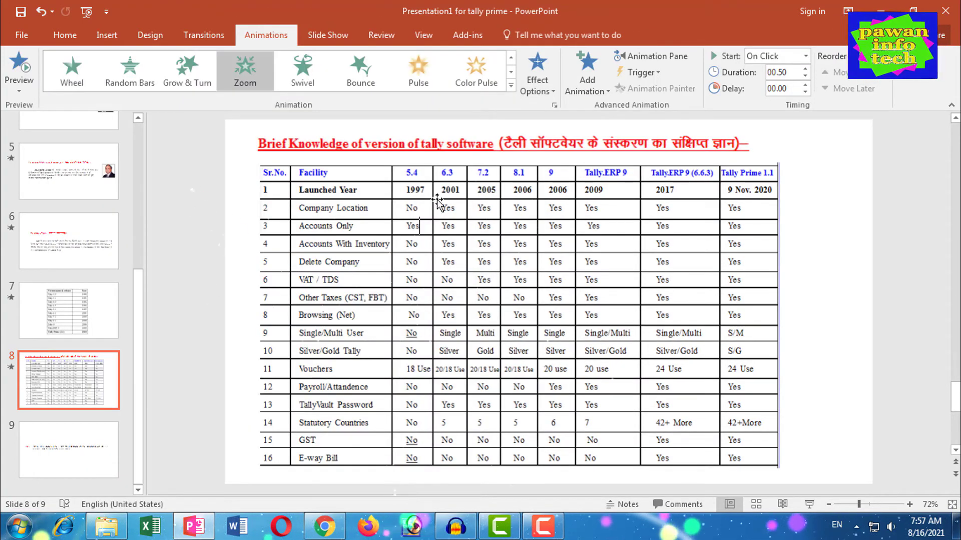
left_click(351, 248)
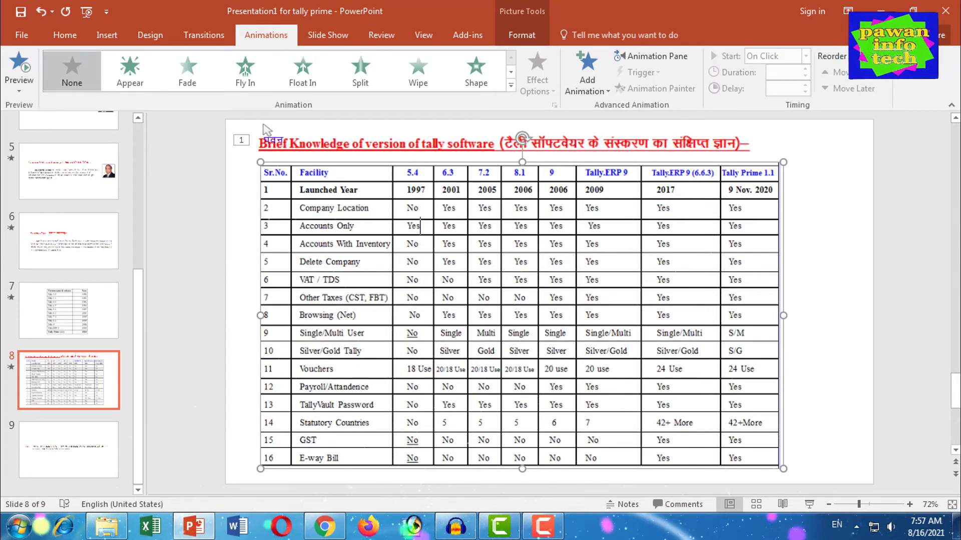
left_click(476, 70)
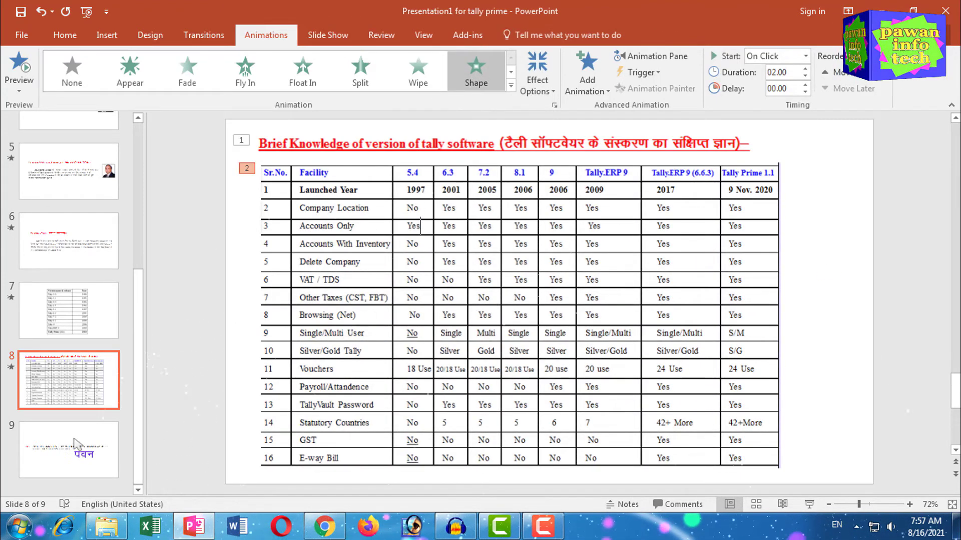
Give slide 9's Note text a Shape entrance.
left_click(80, 449)
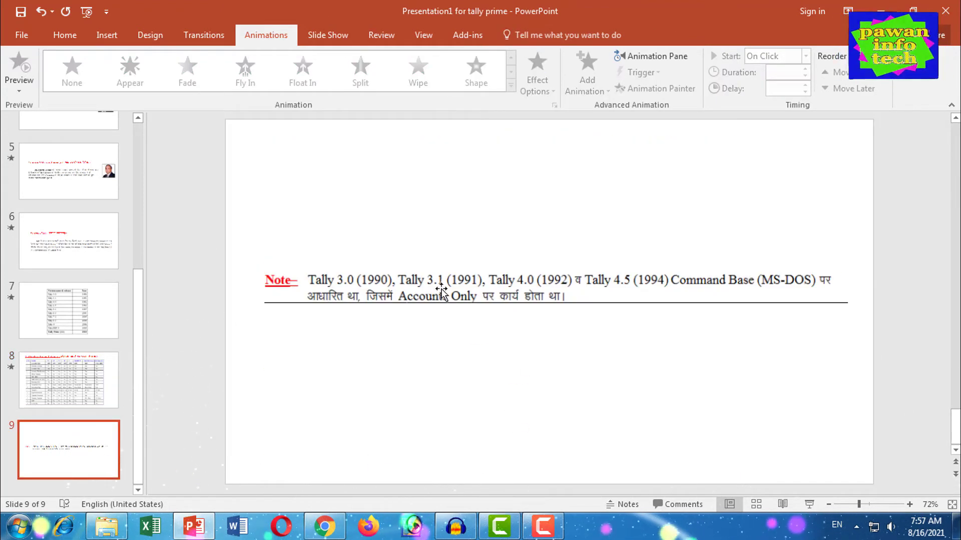
left_click(441, 289)
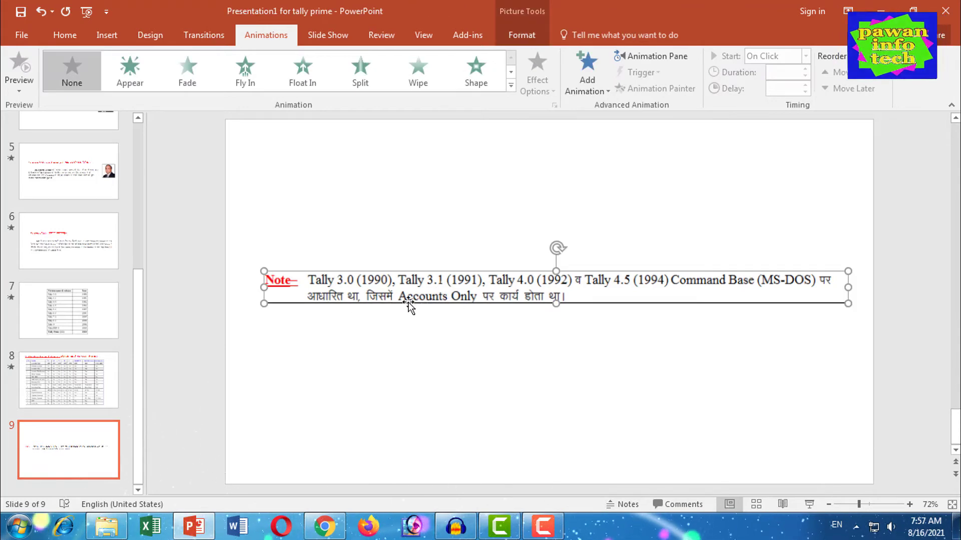
left_click(478, 75)
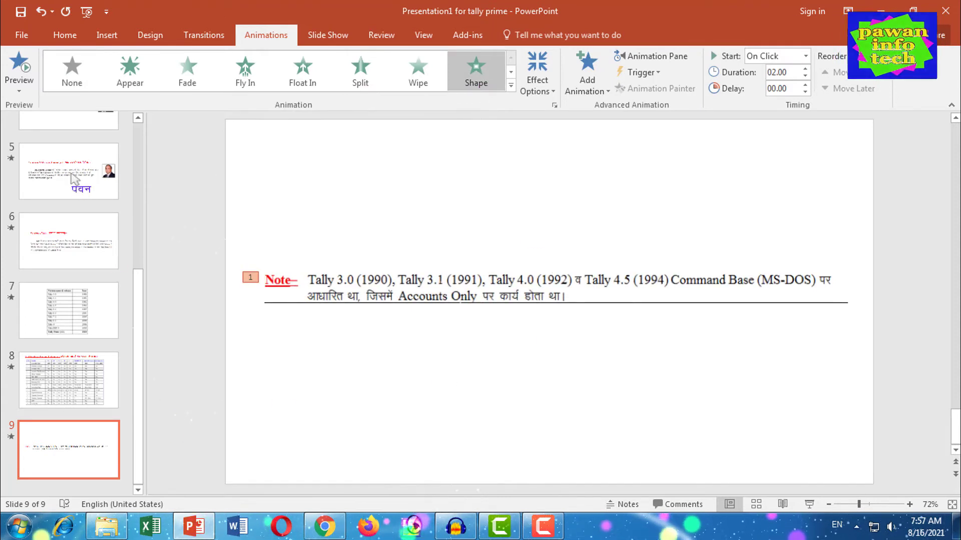
left_click_drag(137, 296, 137, 165)
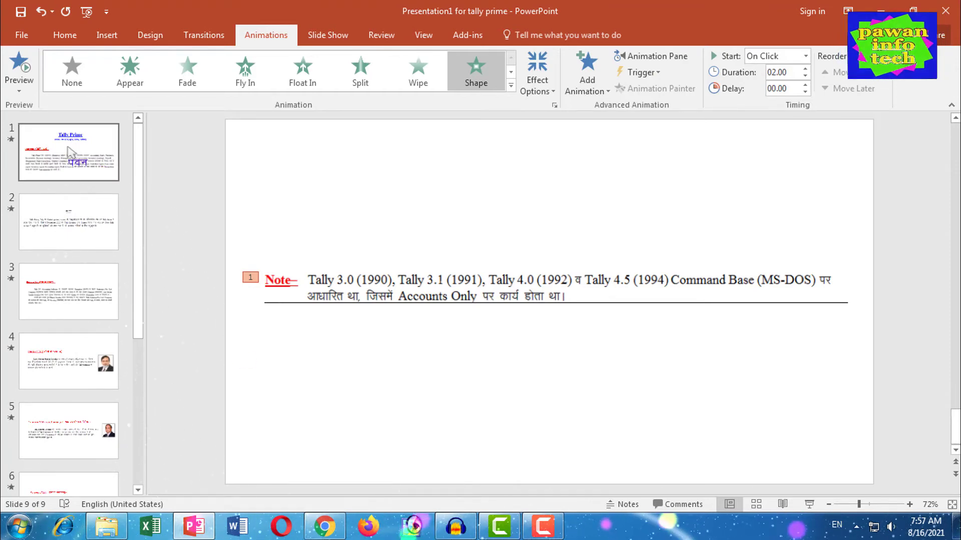
Show the Transitions options for slide 9, which currently has no transition.
left_click(203, 34)
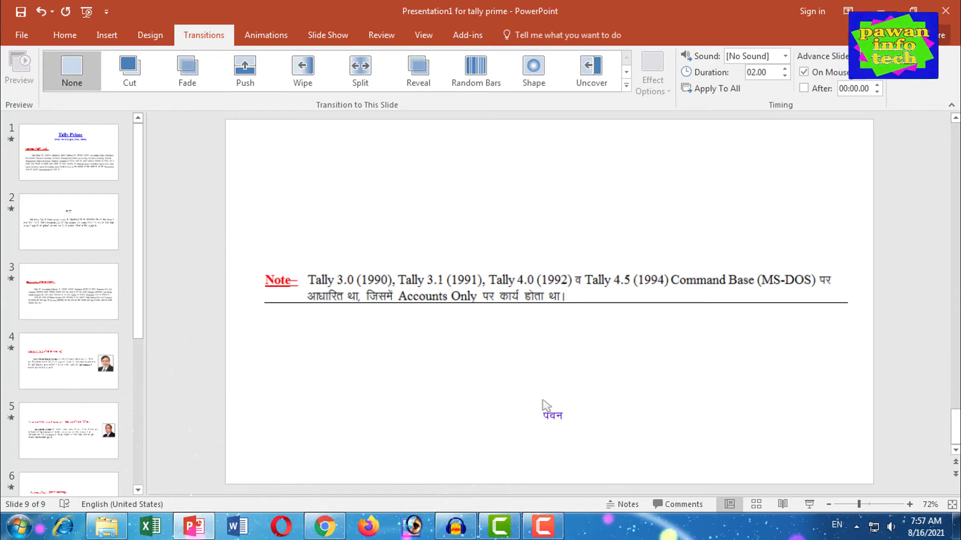
Run the slide show from the beginning, revealing each animated element through to the end-of-show screen.
key("F5")
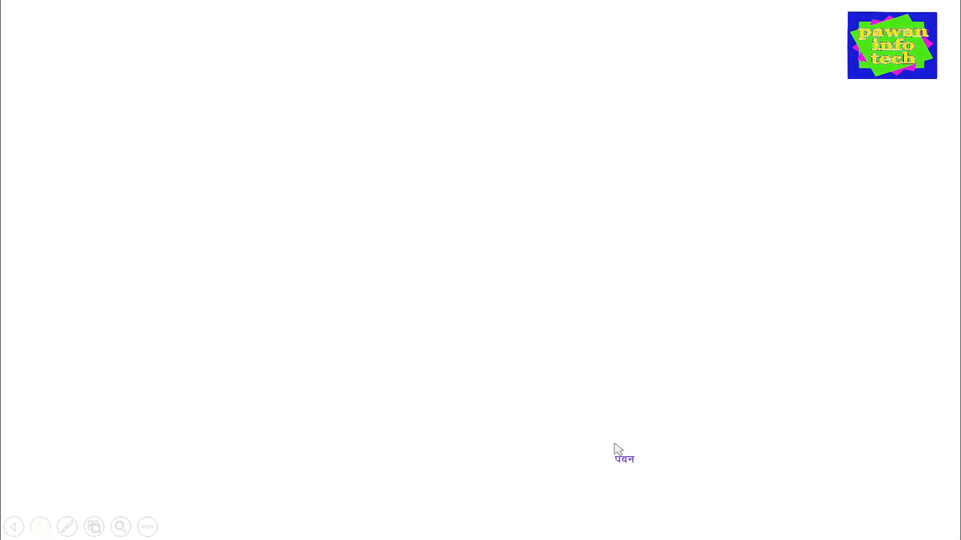
left_click(750, 323)
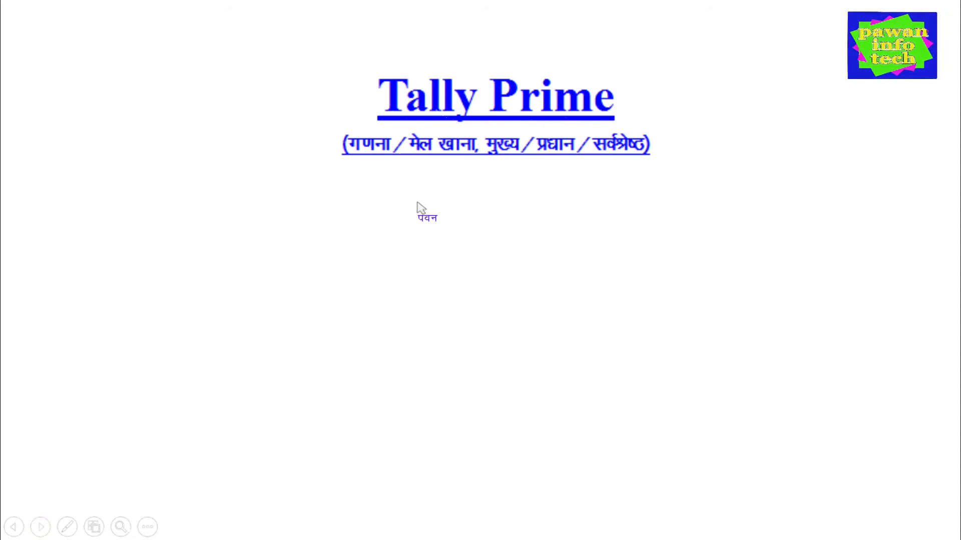
left_click(593, 246)
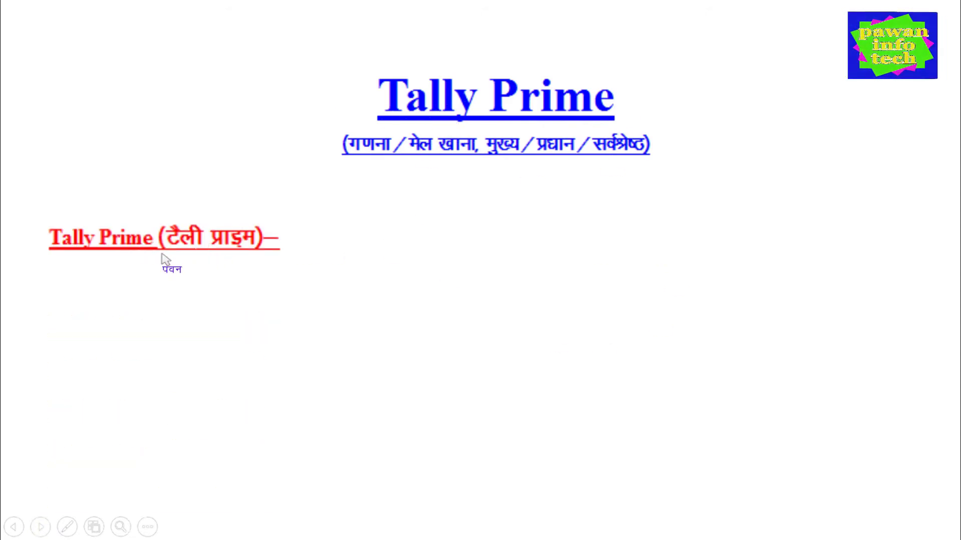
left_click(715, 224)
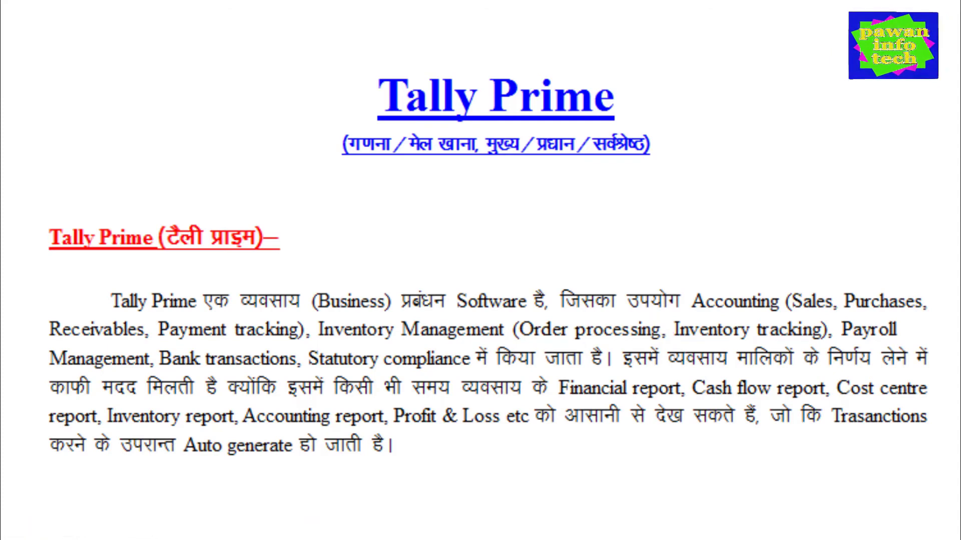
left_click(758, 194)
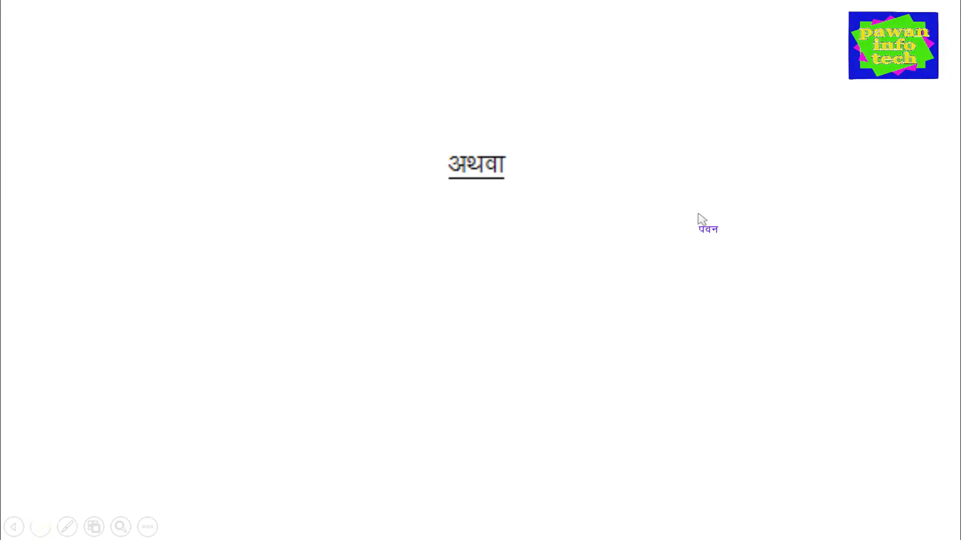
left_click(694, 188)
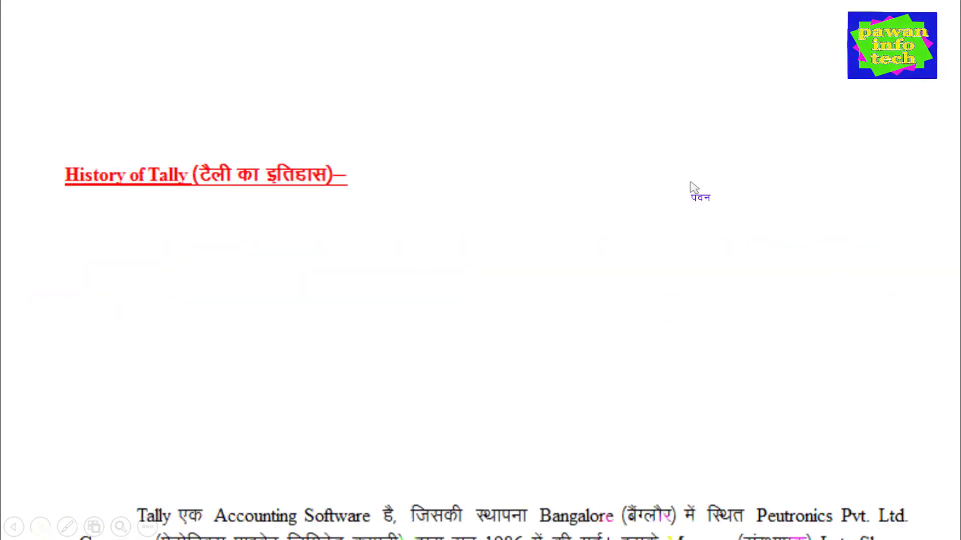
left_click(694, 188)
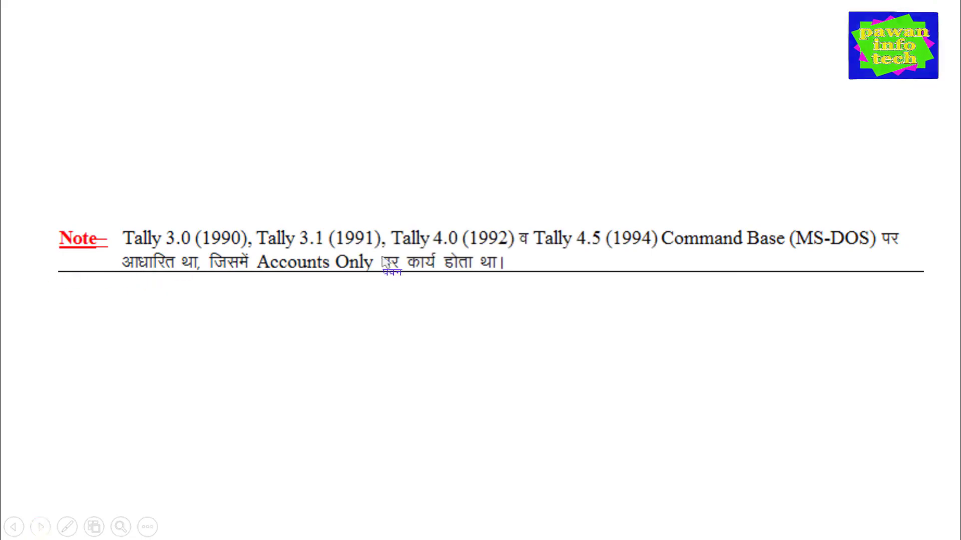
left_click(645, 145)
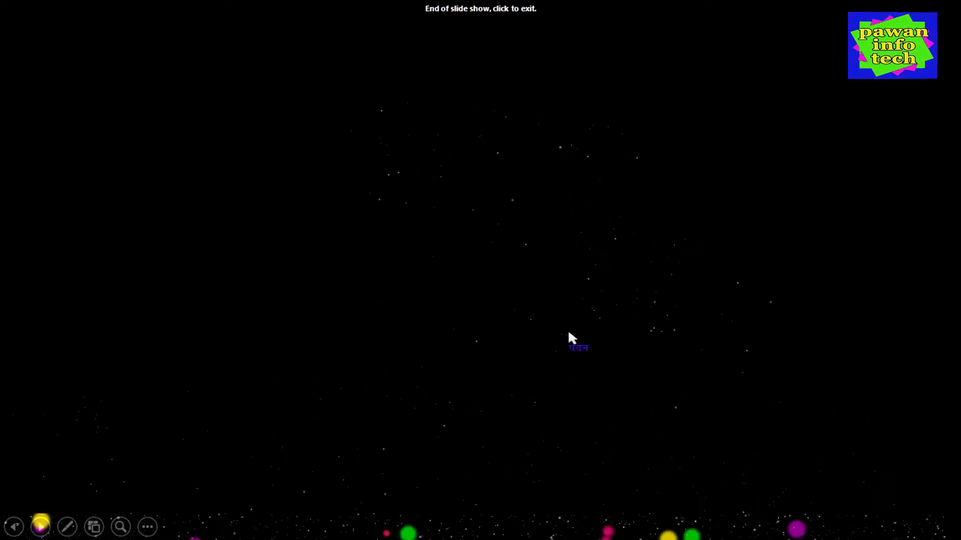
Exit the end-of-show screen back to Normal view on slide 9.
left_click(569, 334)
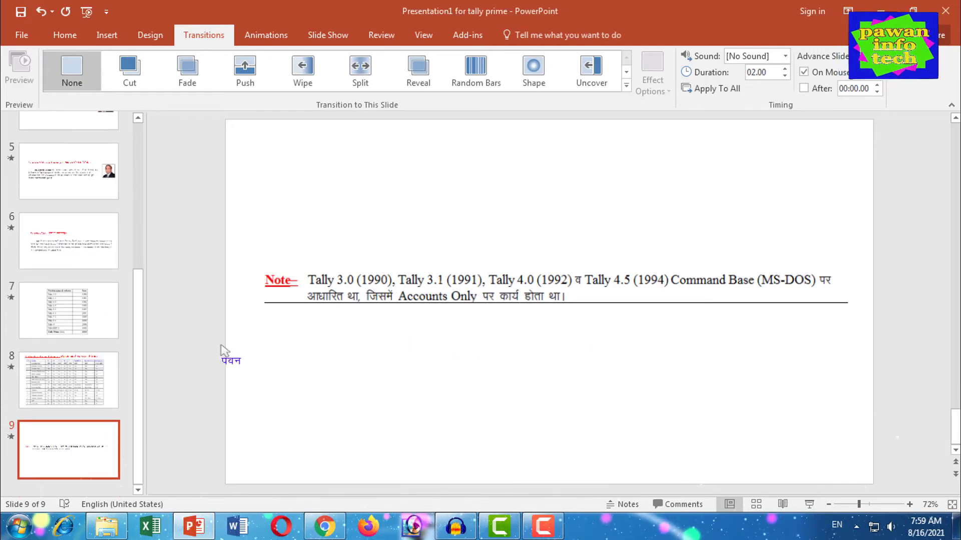
left_click_drag(138, 320, 138, 135)
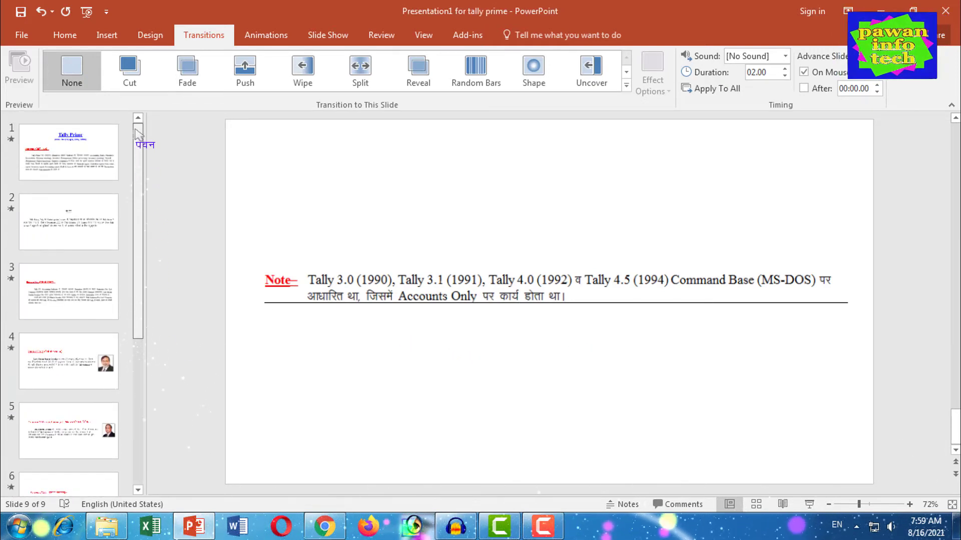